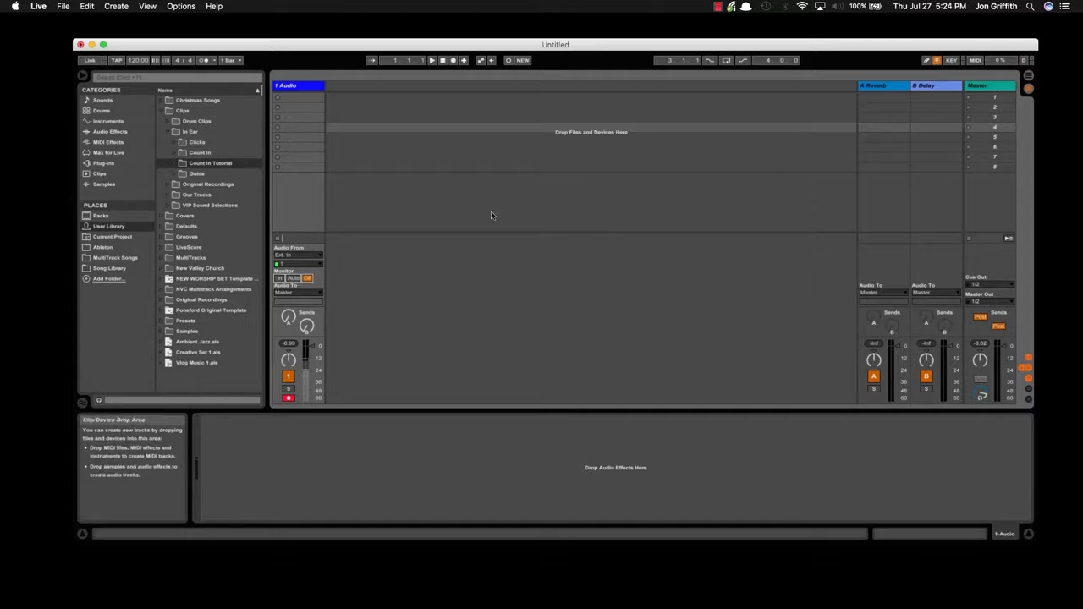
- Select the audio track and set its monitoring to Off
click(301, 87)
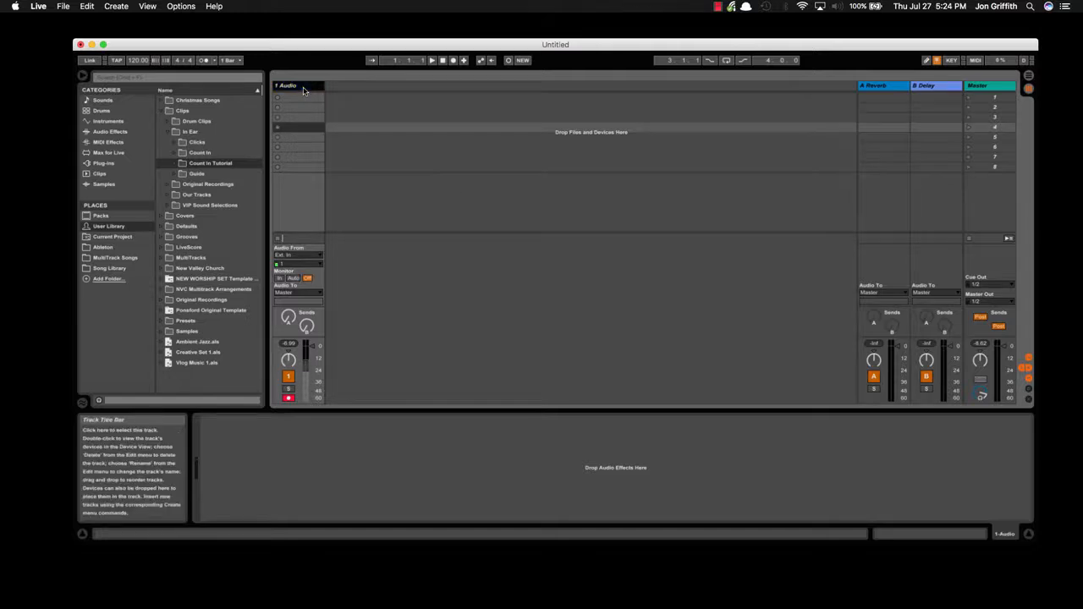
click(308, 279)
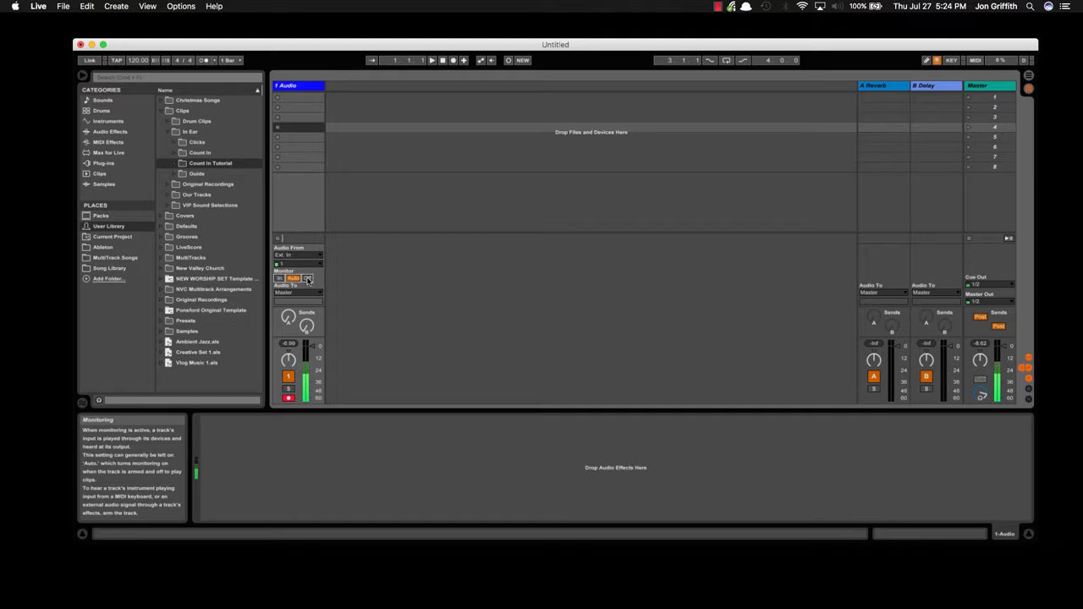
click(308, 279)
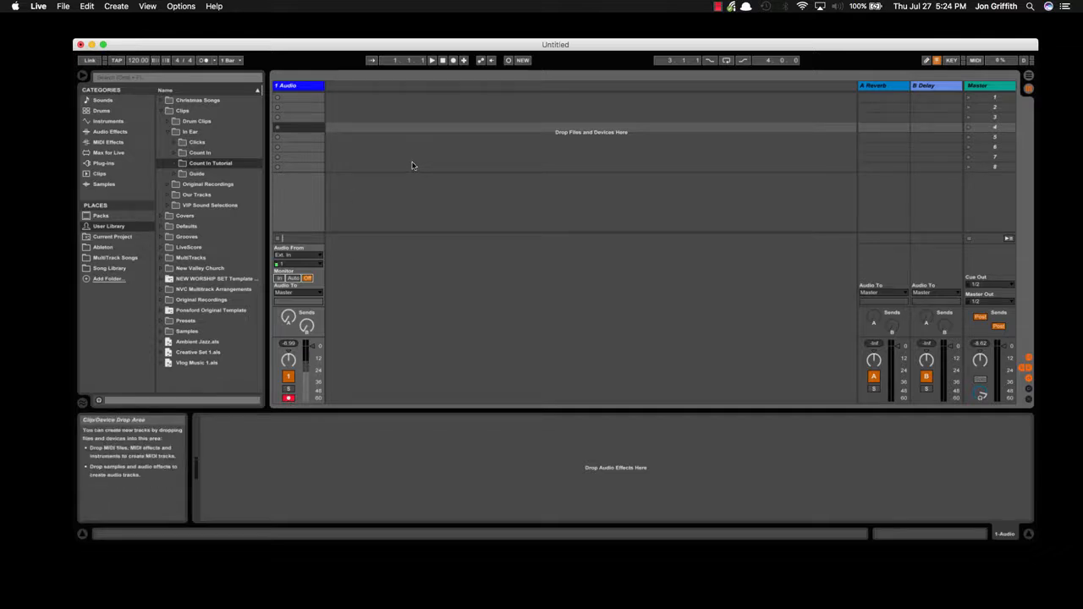
- Switch to the Arrangement View and record about nine bars of spoken cues and counts on the audio track
key(Tab)
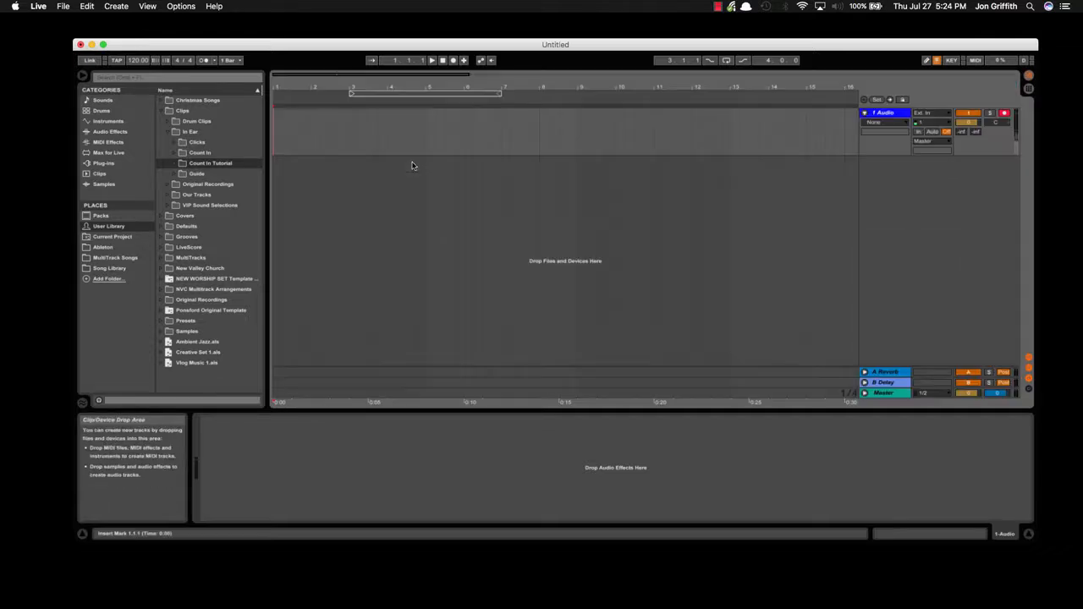
click(453, 61)
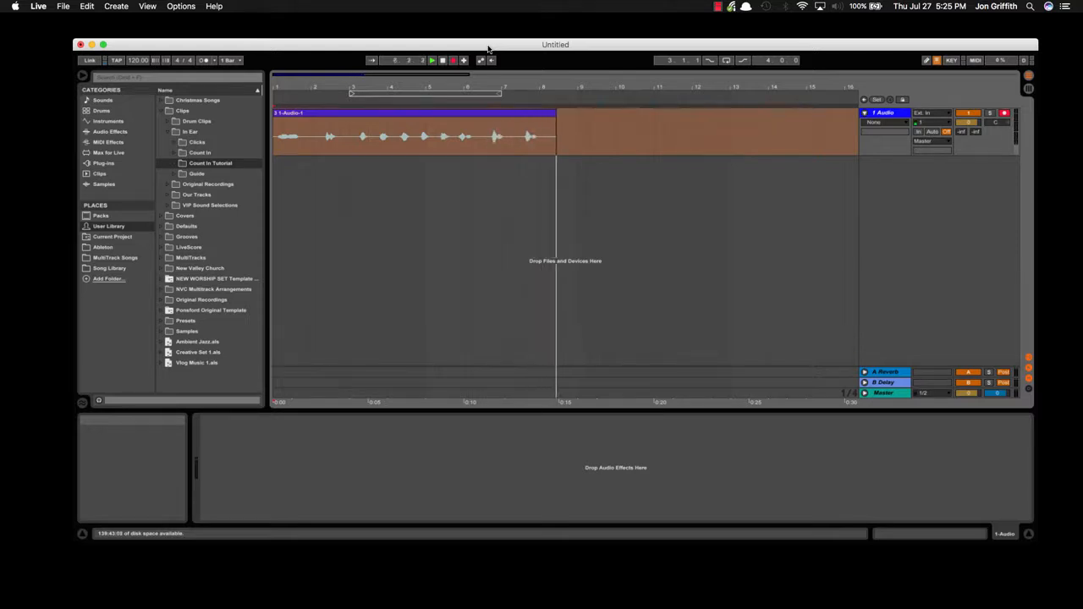
click(443, 62)
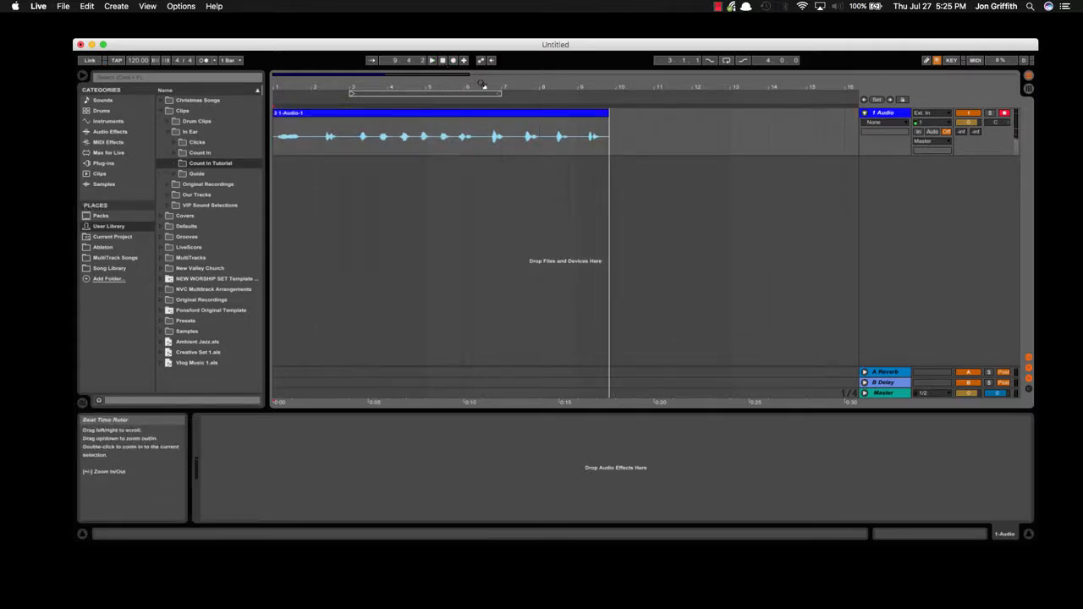
- Examine the recorded clip's waveform and play back its spoken words at bars 2 and 3
drag(352, 89, 448, 104)
click(443, 114)
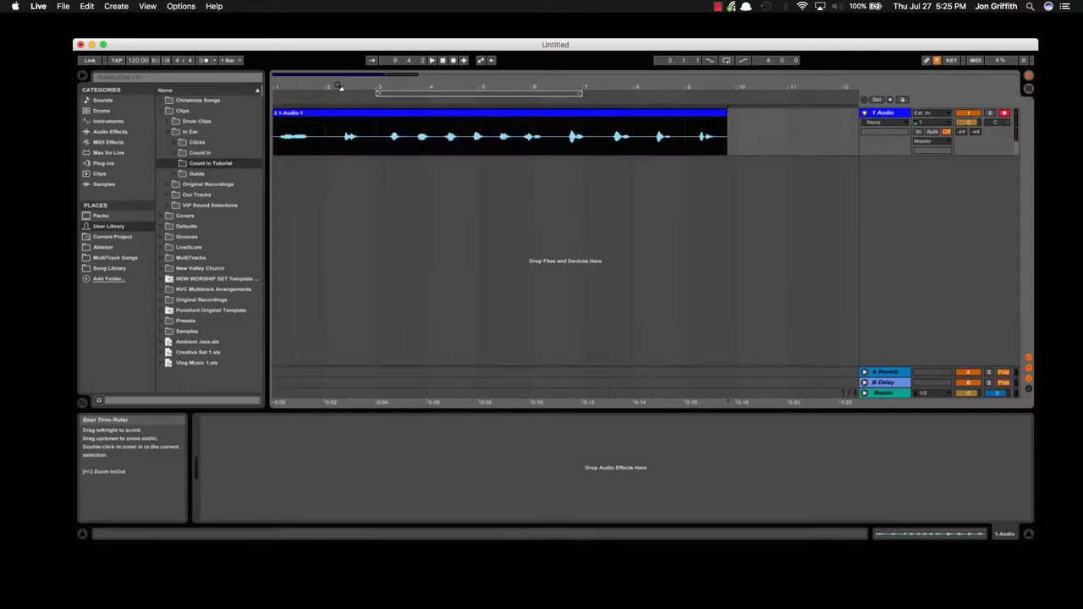
drag(584, 91, 602, 108)
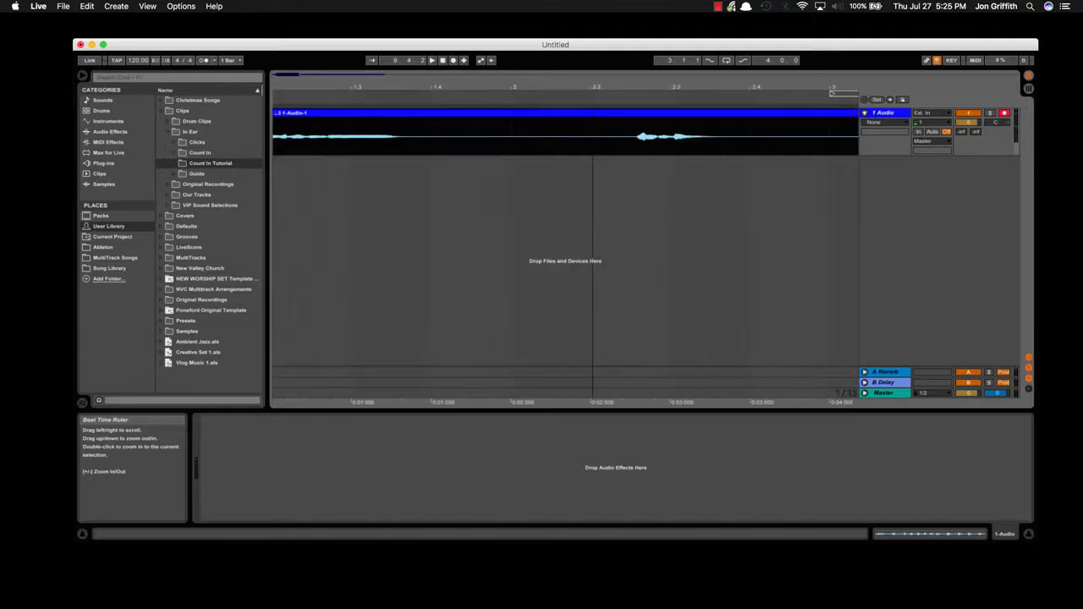
click(619, 97)
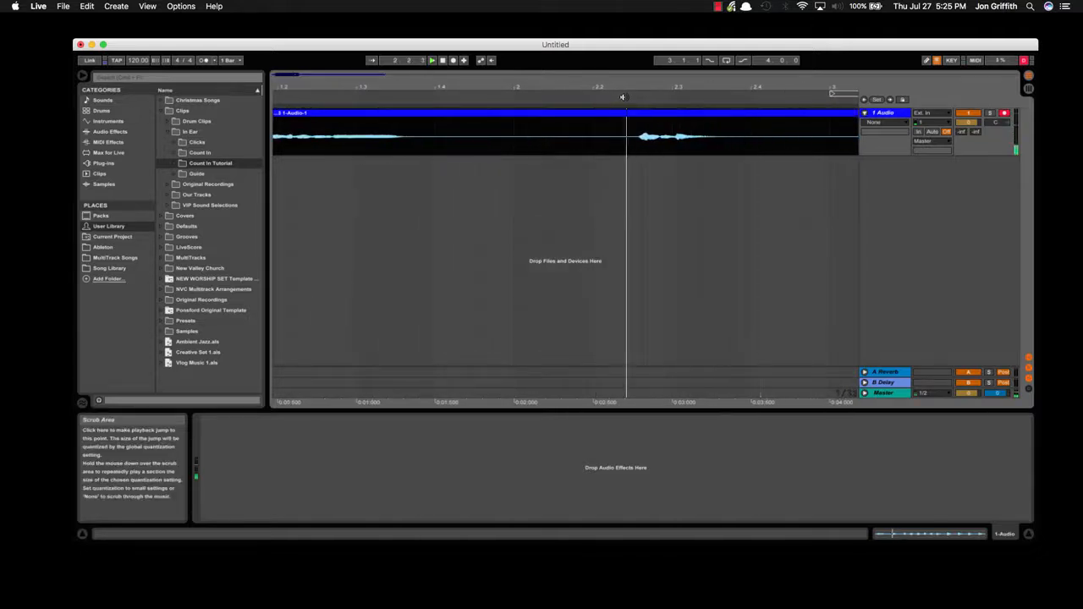
key(space)
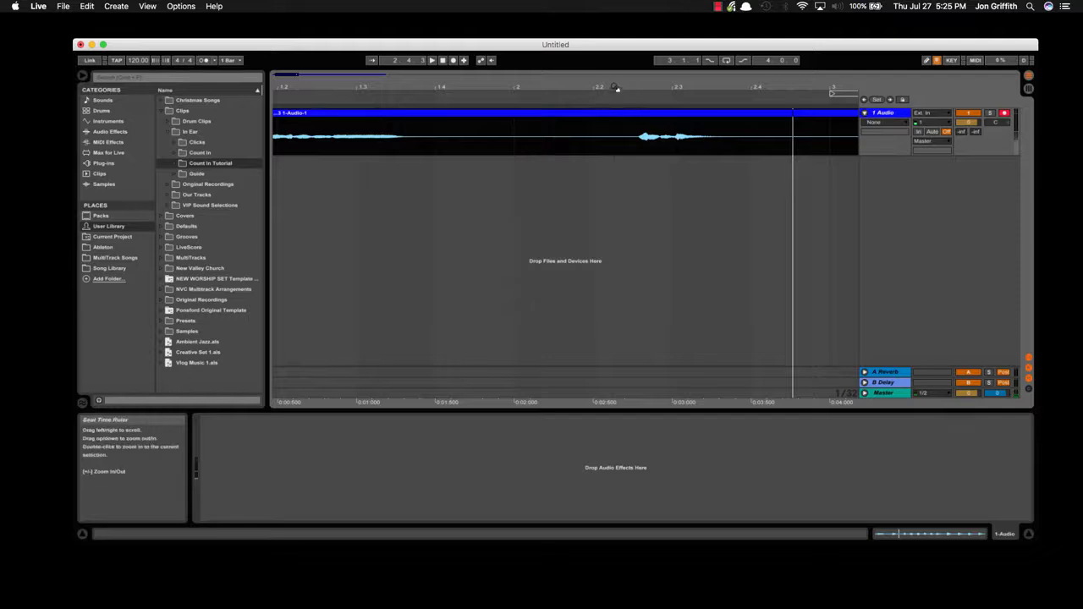
drag(616, 90, 606, 77)
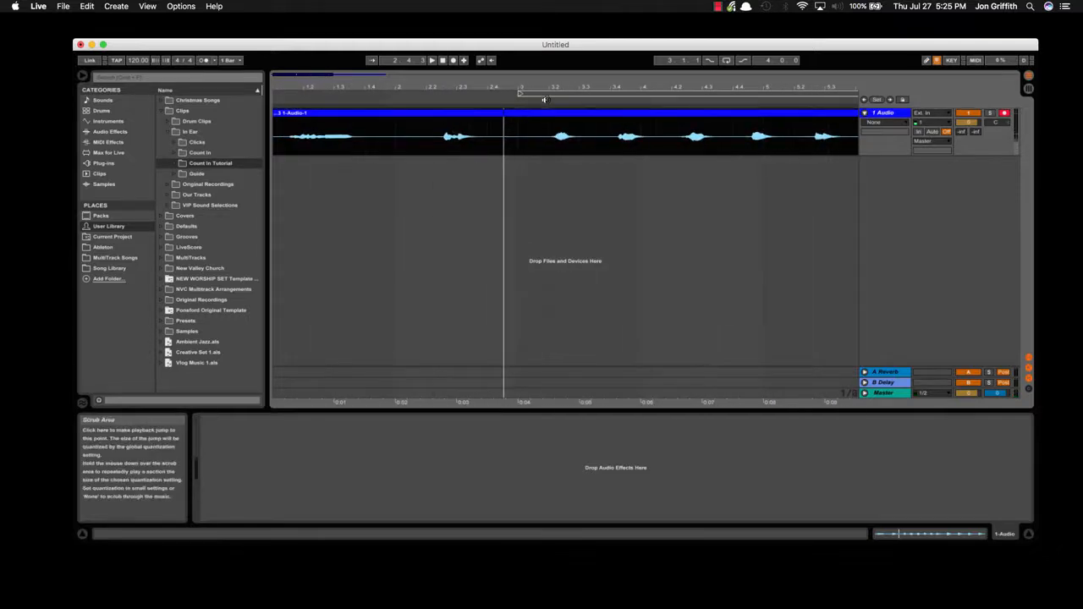
click(544, 100)
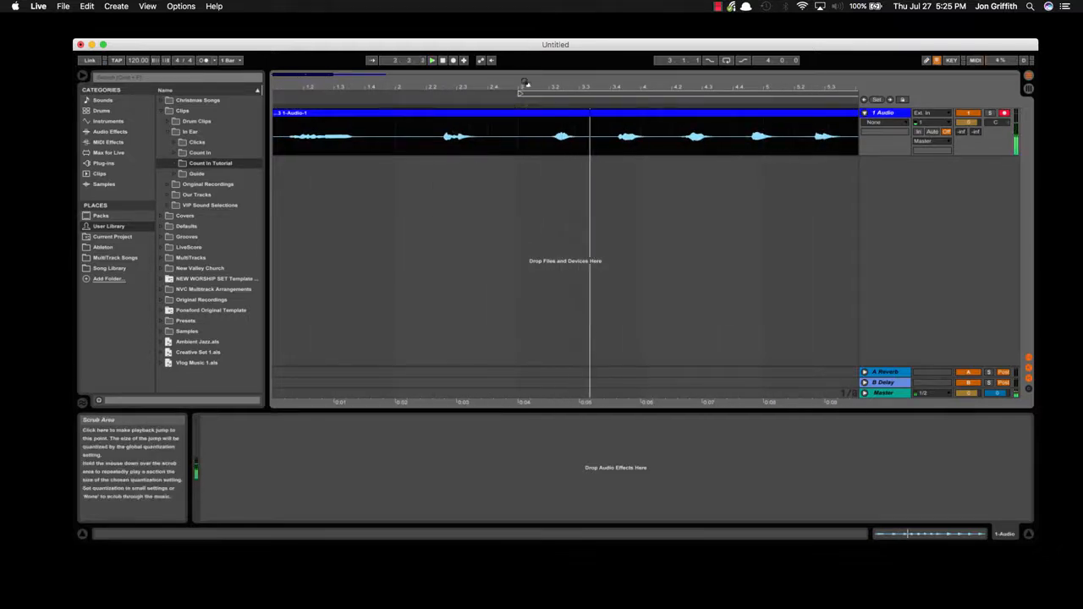
key(space)
drag(541, 87, 541, 65)
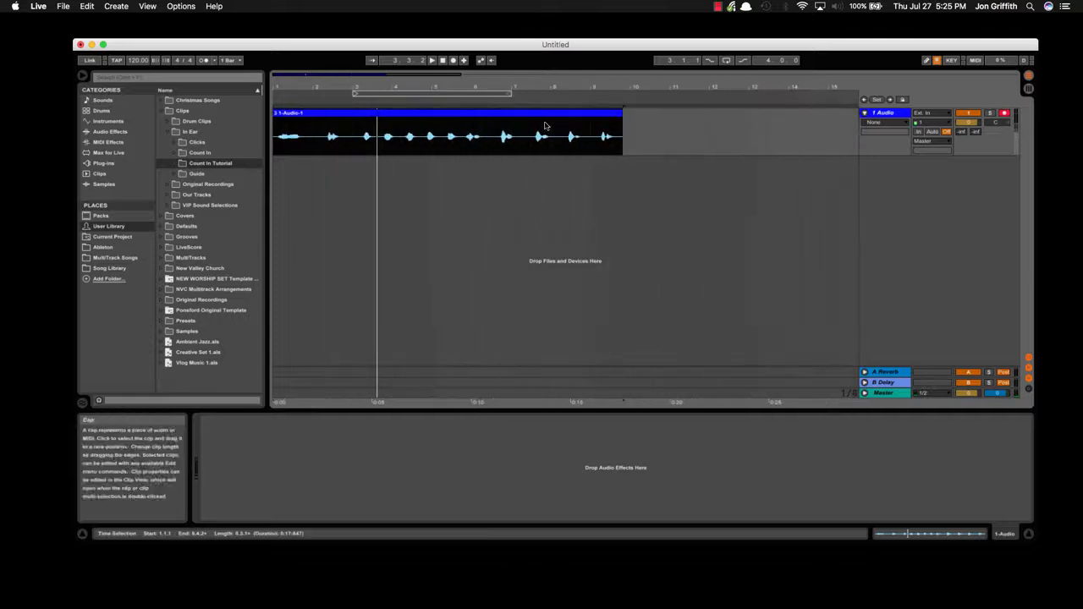
- Record a second short spoken take after the first clip on the audio track and play it back
click(453, 60)
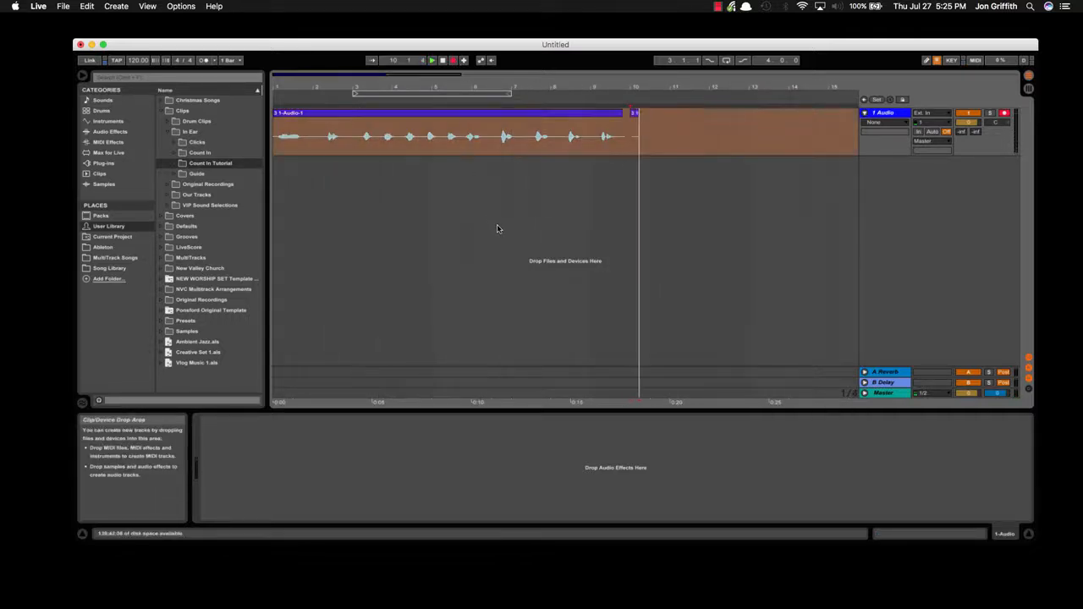
click(445, 61)
click(639, 101)
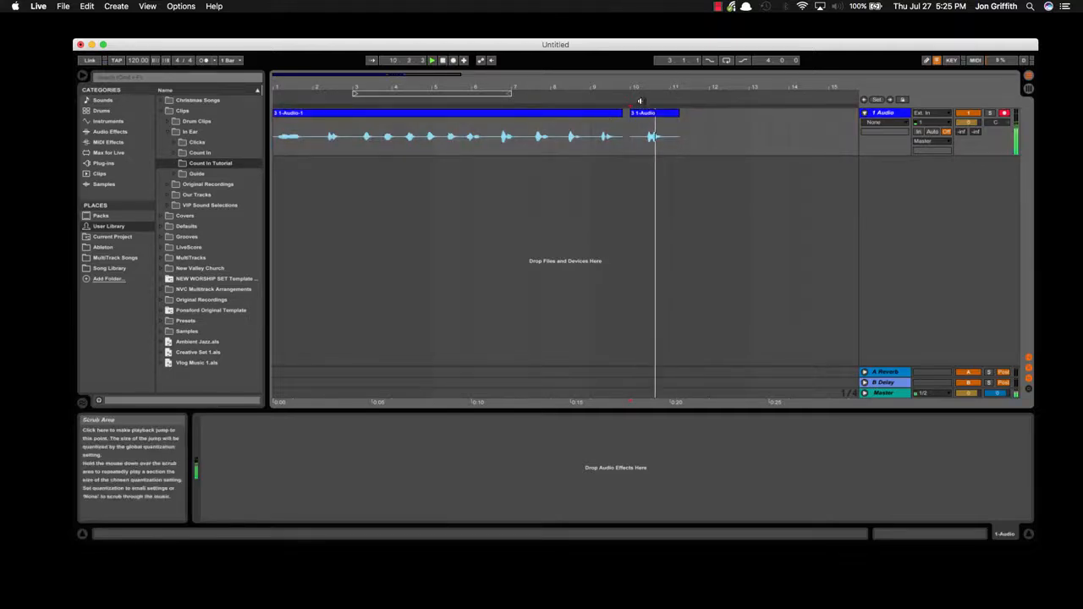
- Turn off the arrangement's fixed grid so the second take can be cut freely
drag(652, 85, 486, 135)
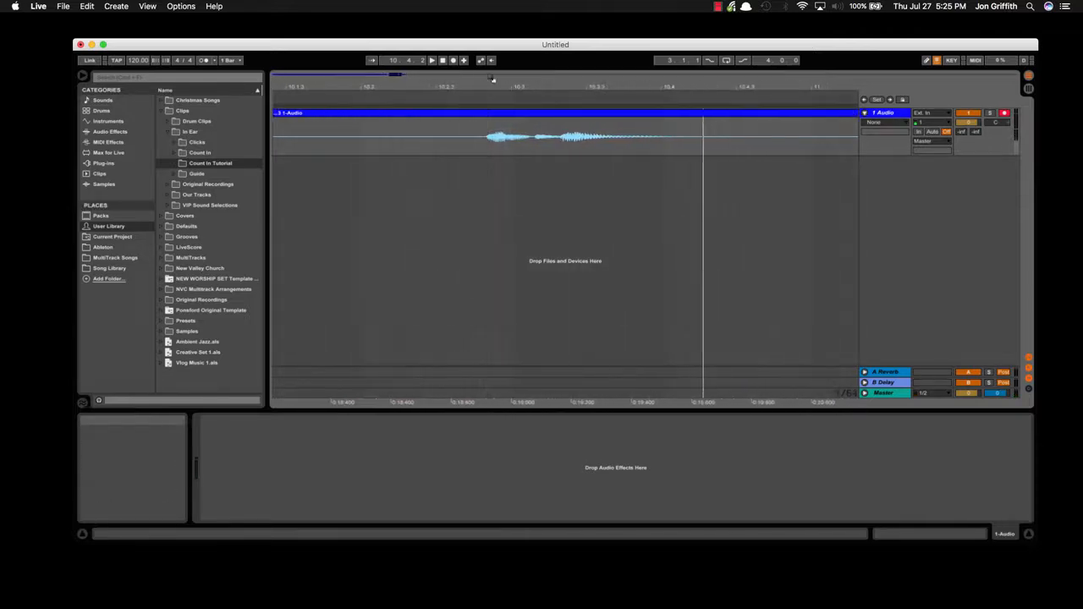
right_click(473, 145)
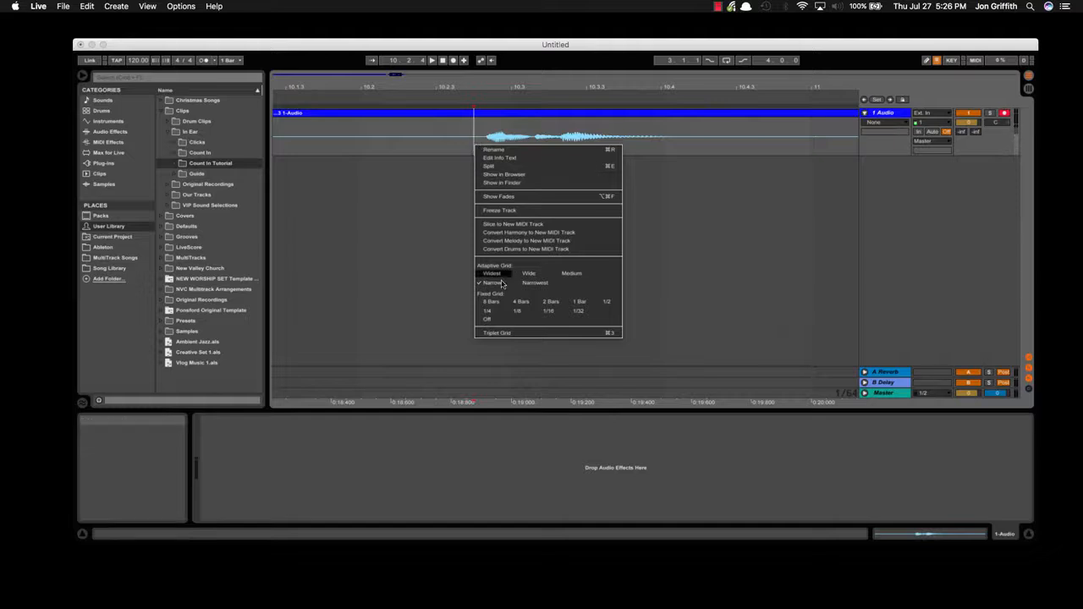
click(488, 320)
- Split the second take directly before and after its spoken word to isolate it as a separate clip
click(486, 142)
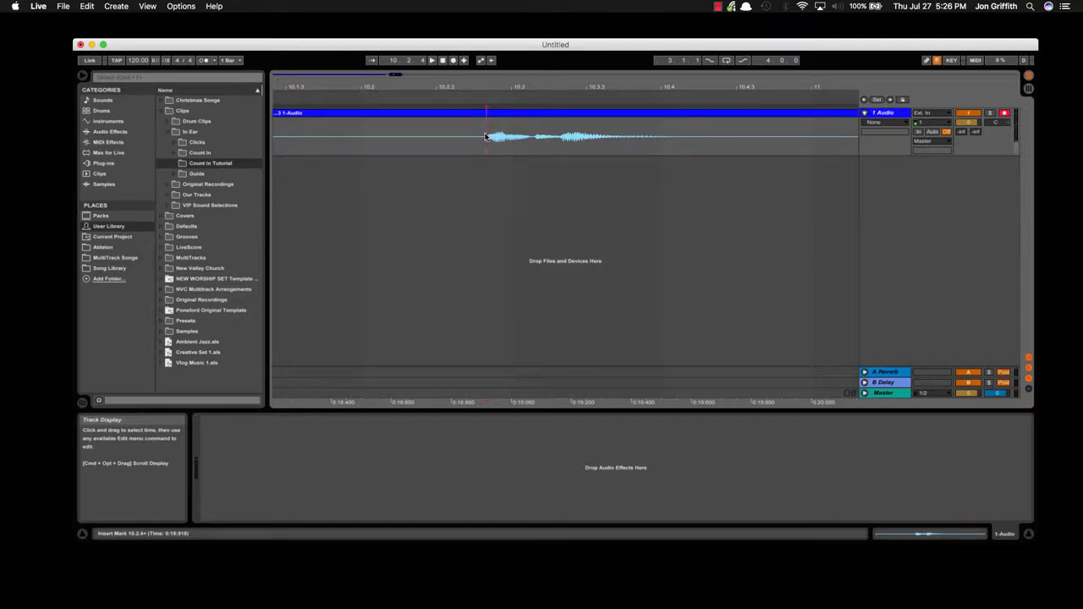
key(super+e)
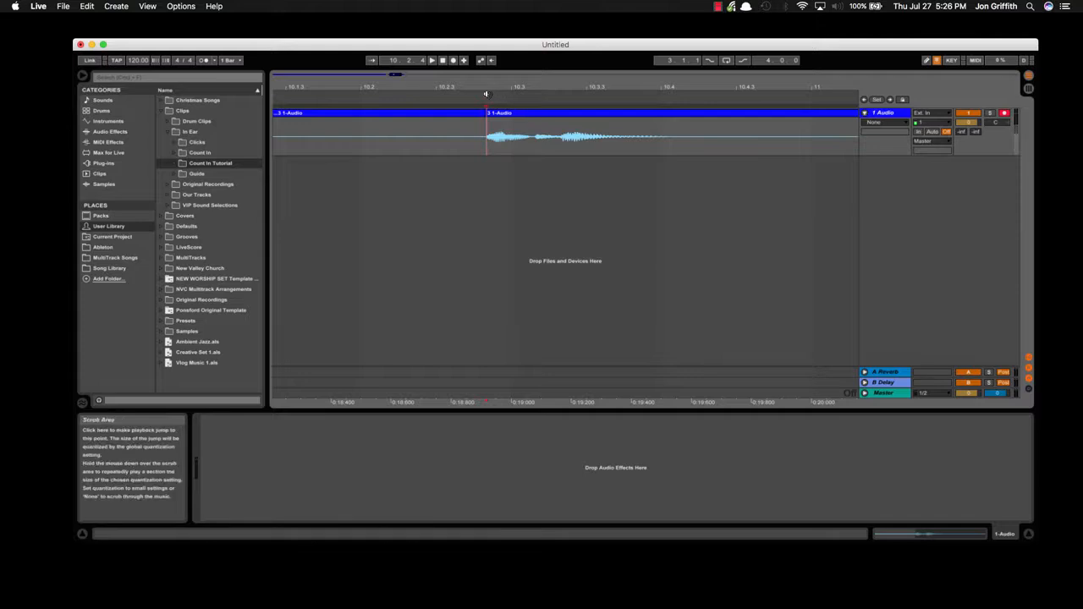
click(485, 95)
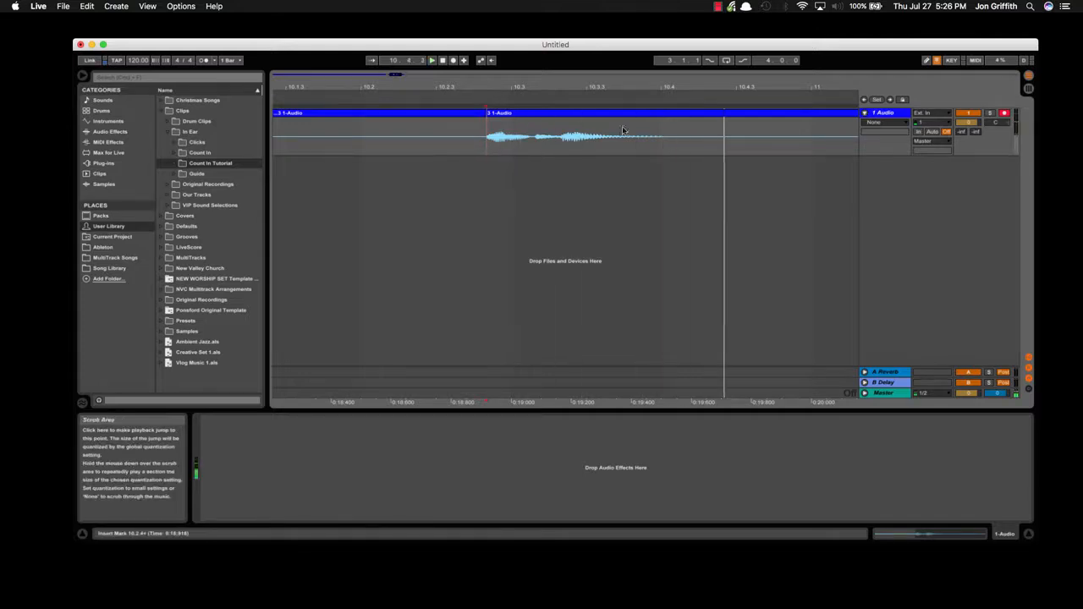
click(686, 149)
key(super+e)
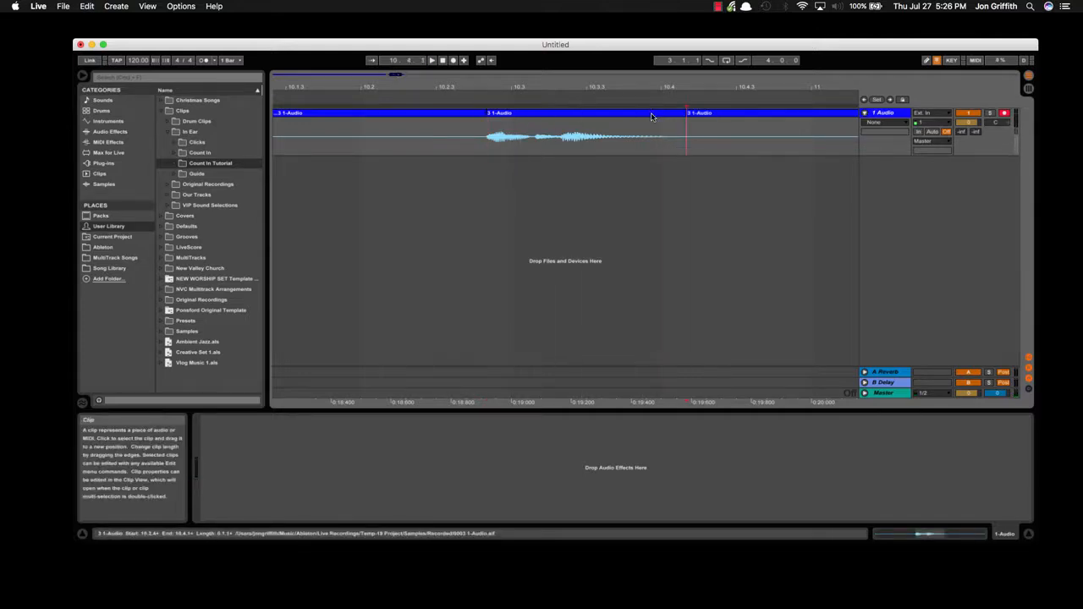
- Rename the isolated clip from the second take as Intro
click(652, 117)
key(super+r)
text(Intro)
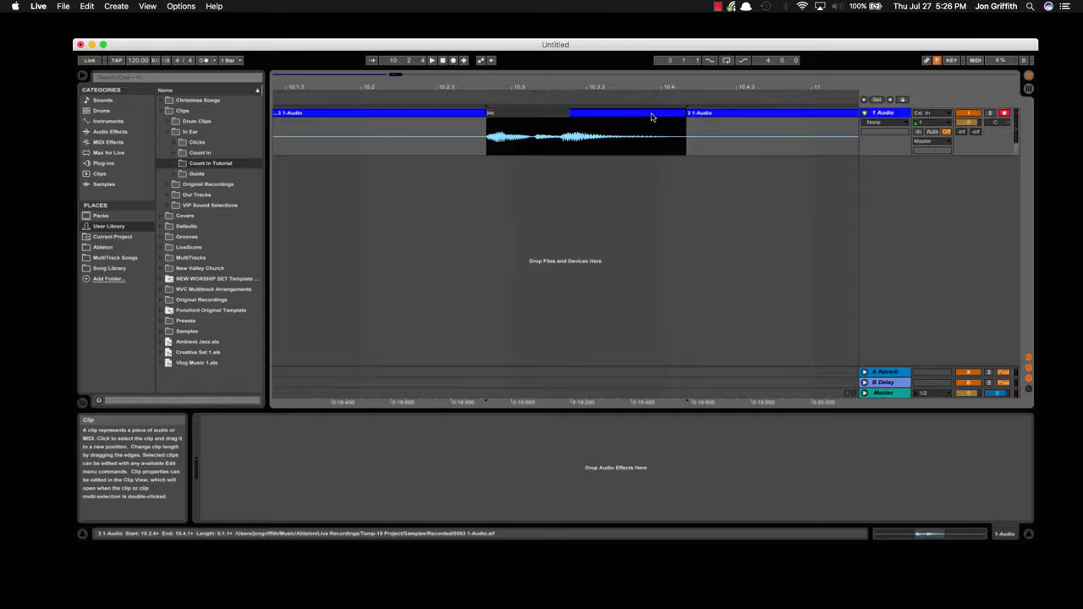
key(Return)
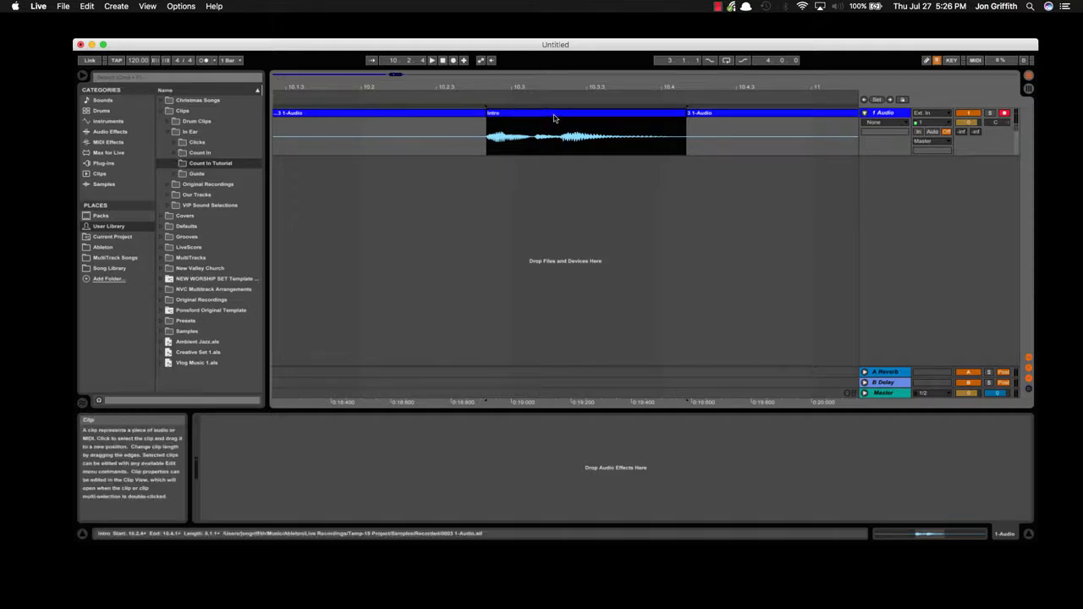
- Save the Intro clip to the Count In Tutorial folder in the User Library and play it back in the arrangement
drag(554, 118, 211, 163)
click(633, 353)
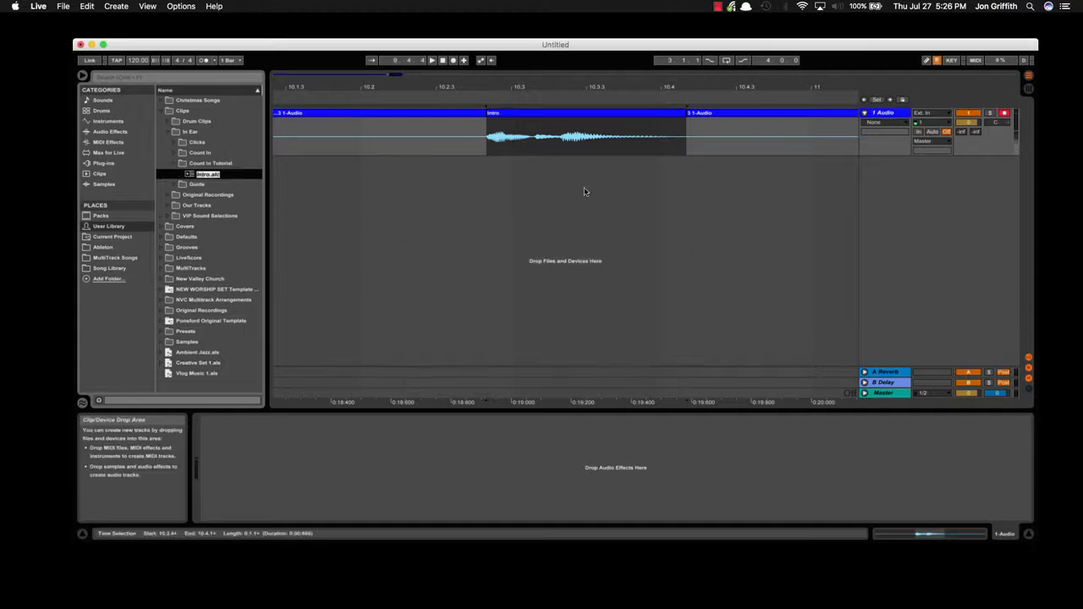
click(508, 86)
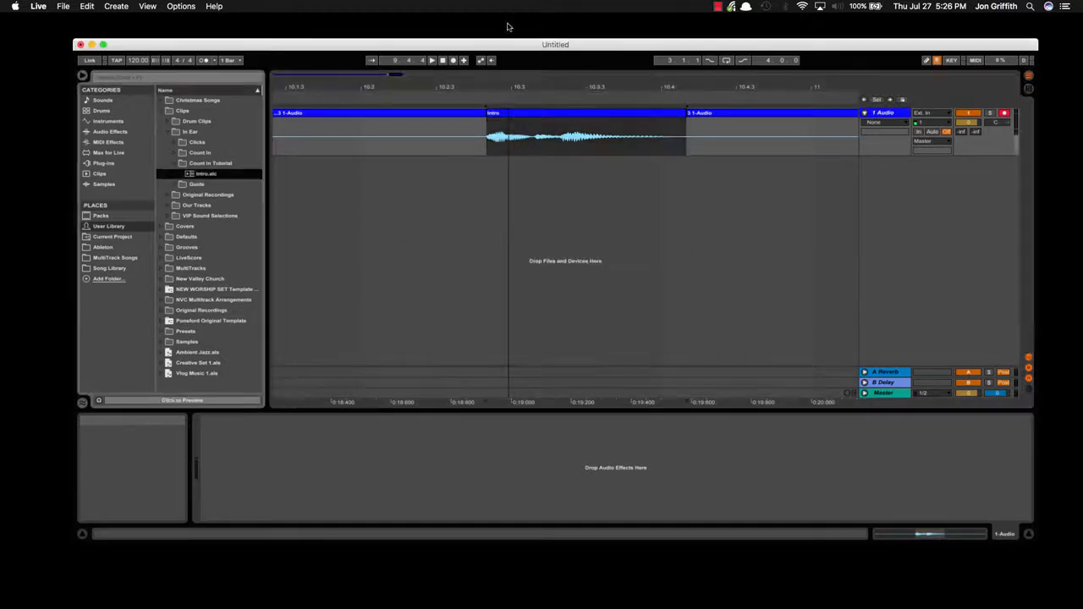
click(474, 99)
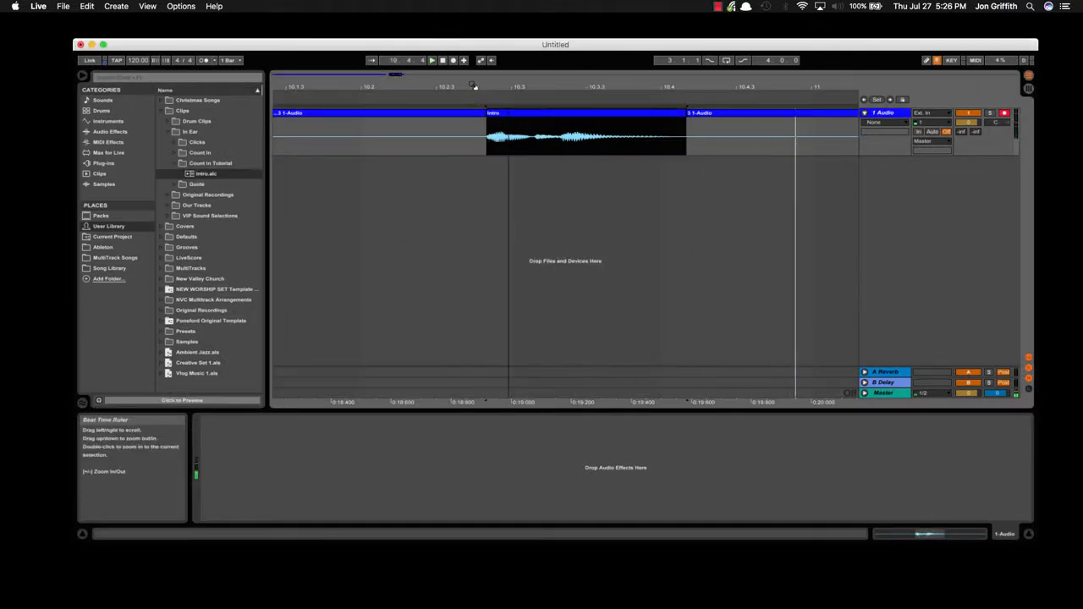
- Find the spoken "one" just after bar 3 in the first take and split the clip directly before and after it
mouse_move(472, 88)
mouse_down()
mouse_move(472, 63)
mouse_move(888, 53)
mouse_up()
drag(550, 88, 832, 88)
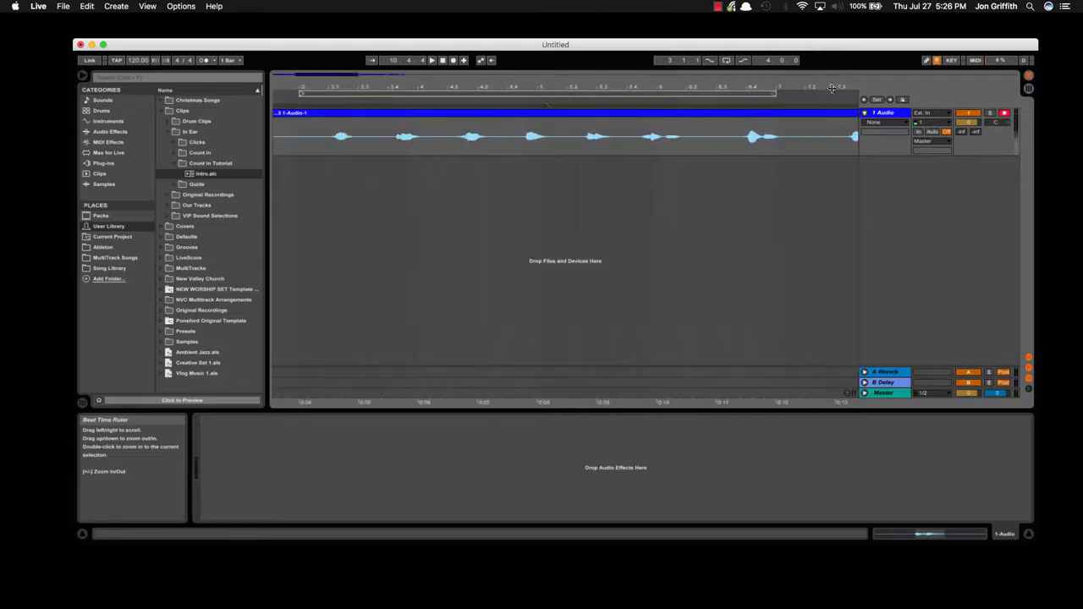
drag(507, 87, 626, 79)
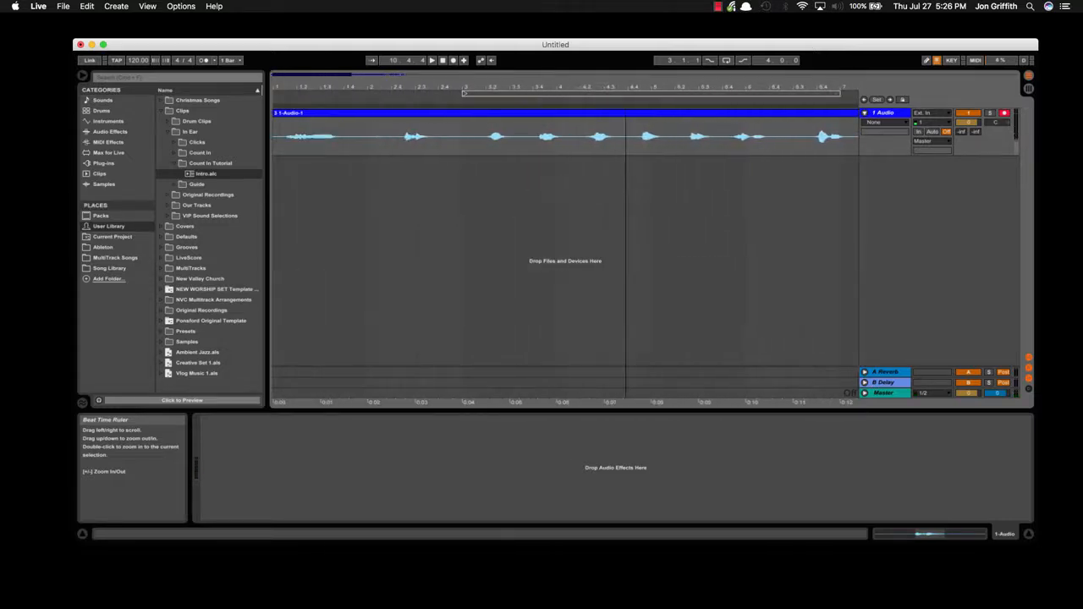
click(487, 142)
key(space)
key(space)
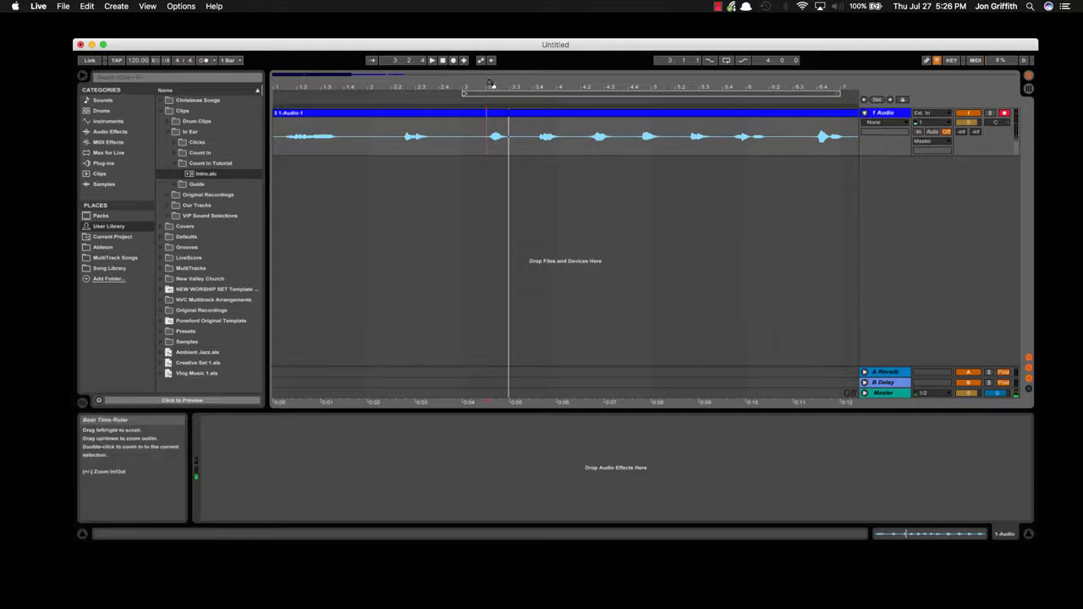
drag(493, 87, 499, 151)
click(471, 145)
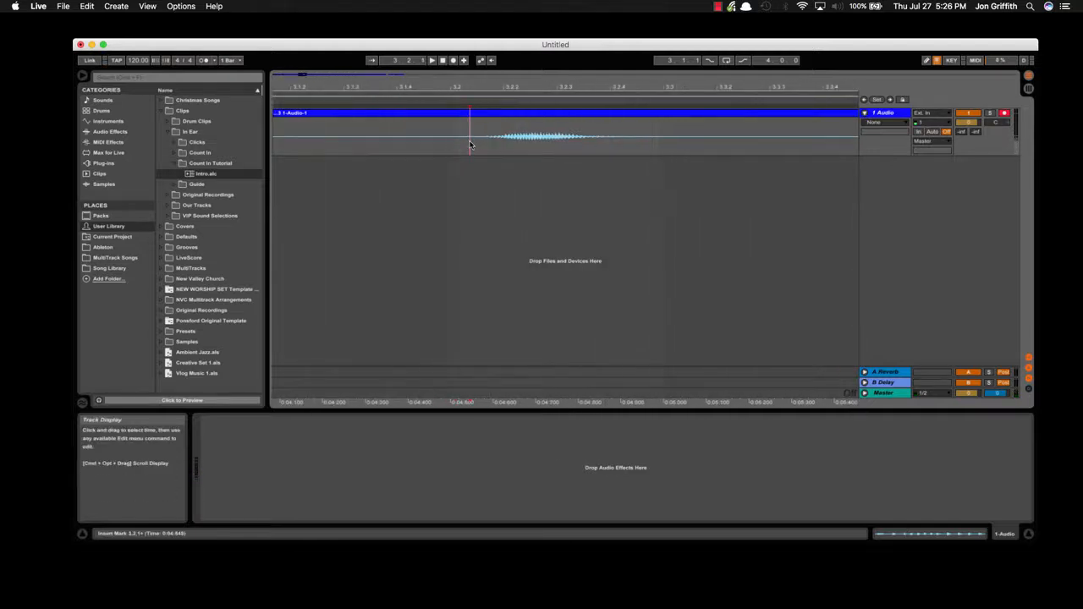
key(cmd+e)
click(648, 142)
key(cmd+e)
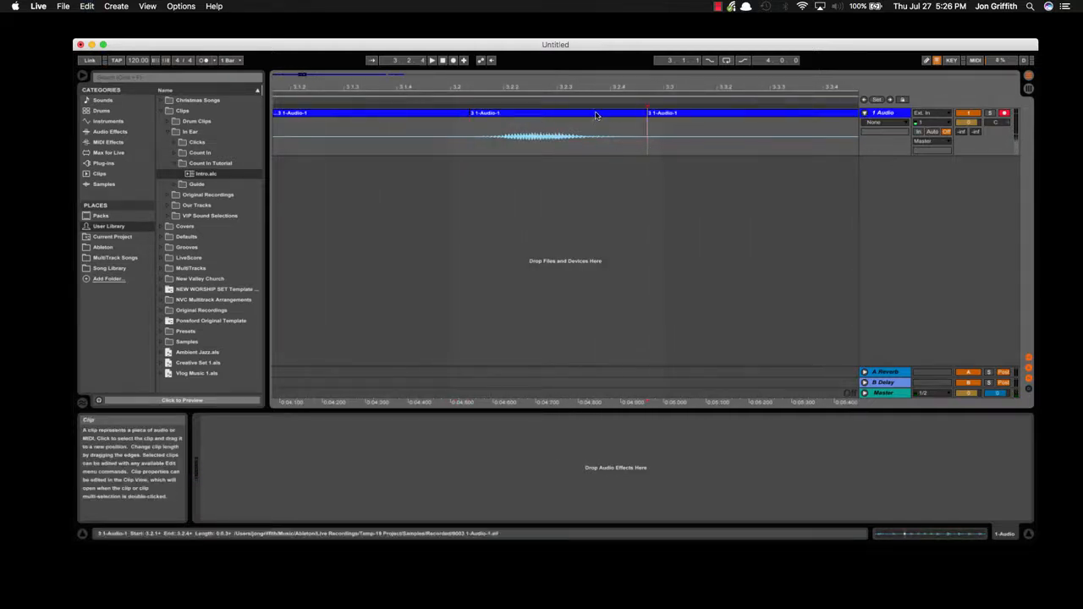
- Rename the isolated count clip just after bar 3 as One
click(596, 115)
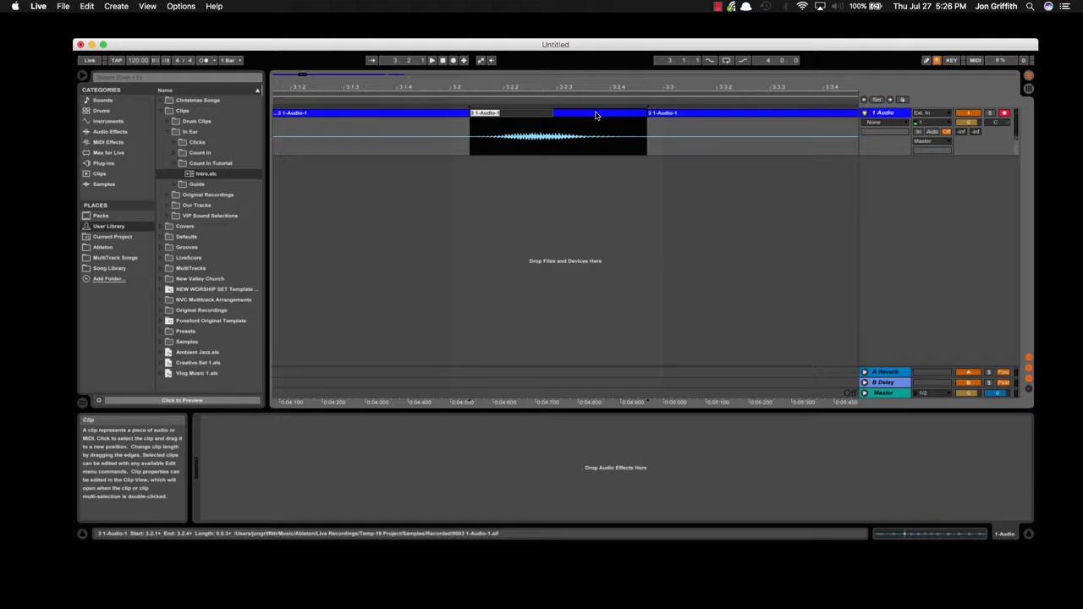
text(One)
key(Return)
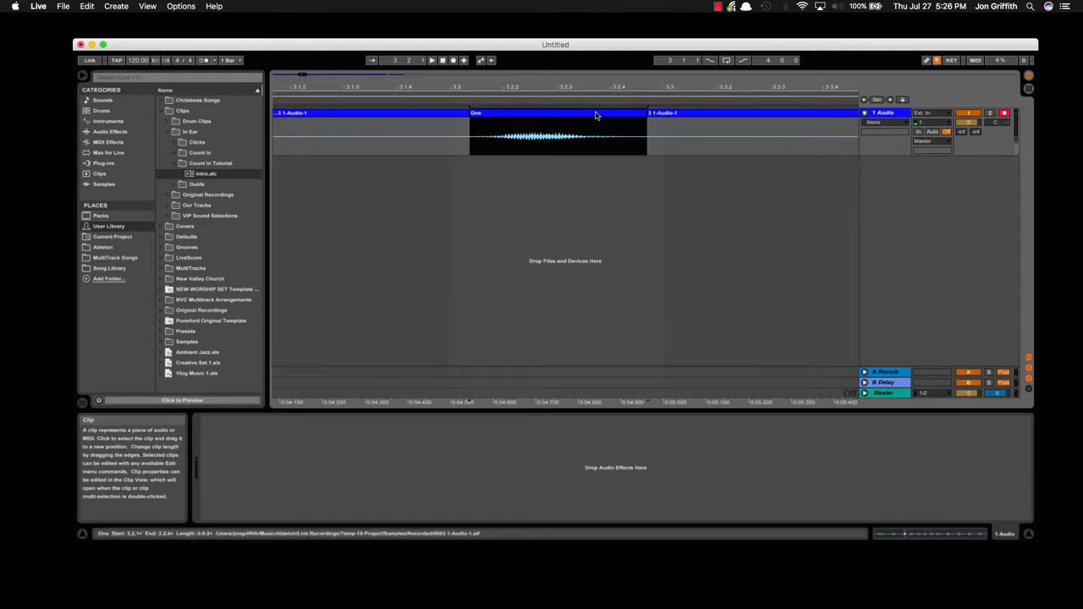
- Play on to find the spoken "two" between 3.4.2 and 4.1.1 and split the clip directly before and after it
key(space)
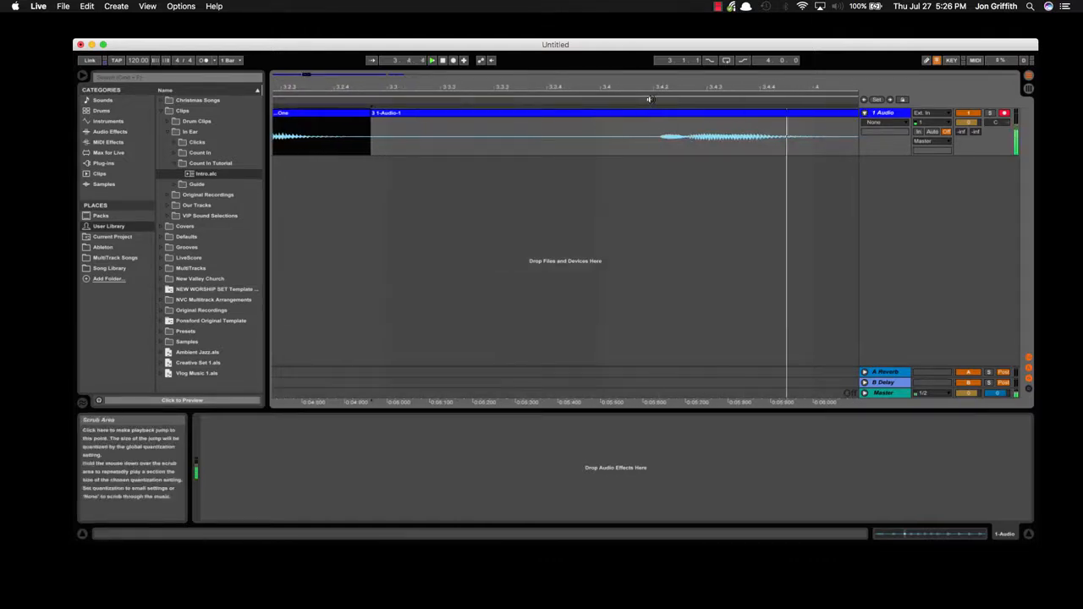
key(space)
click(656, 138)
key(super+e)
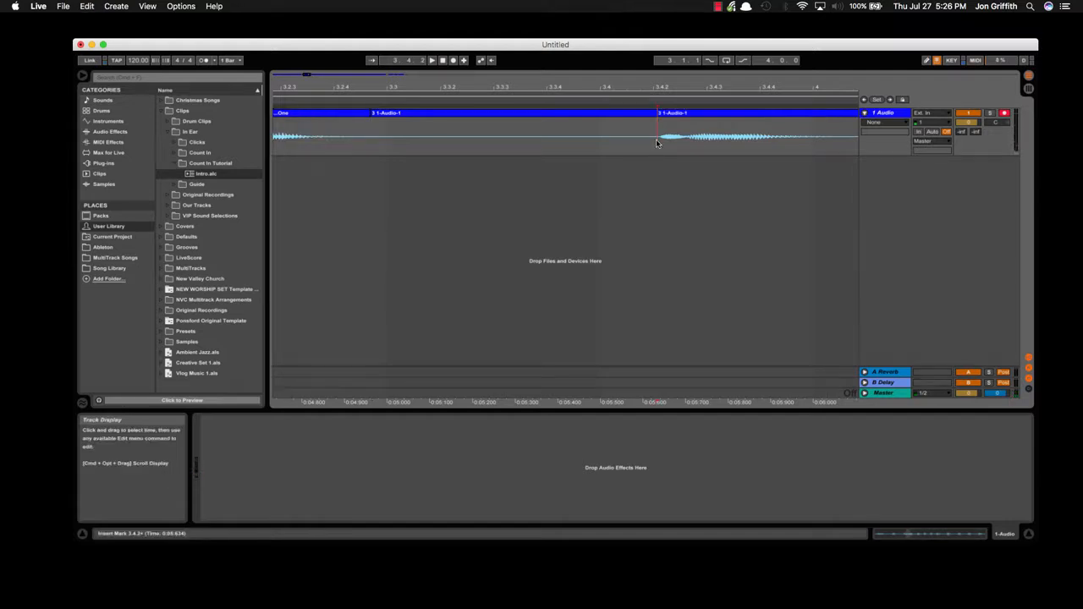
scroll(656, 142, right, 5)
click(732, 147)
key(super+e)
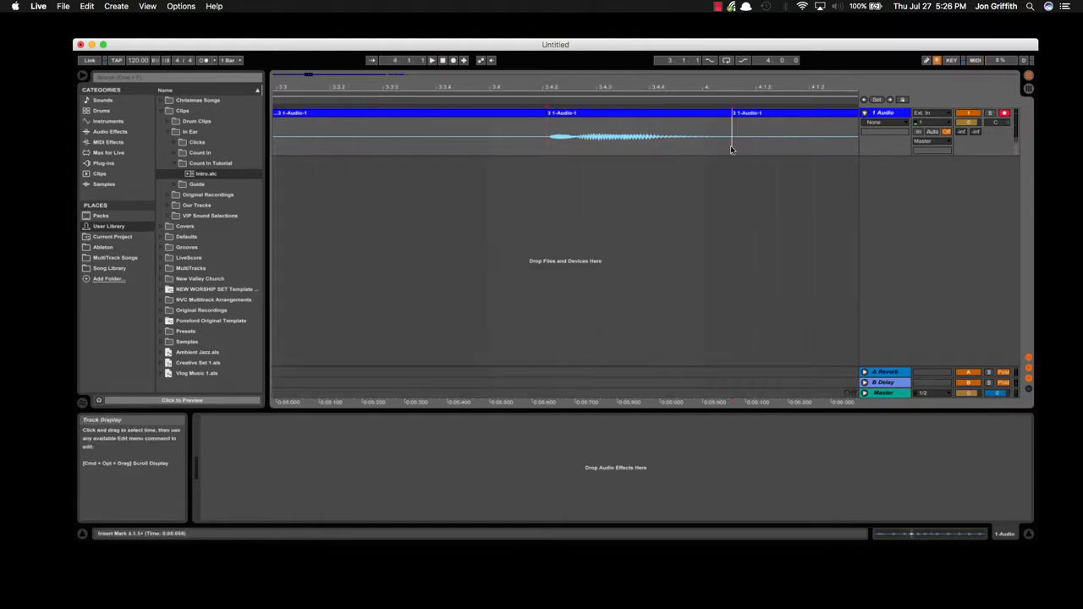
- Rename the isolated count clip starting at 3.4.2 as Two
click(673, 113)
key(super+r)
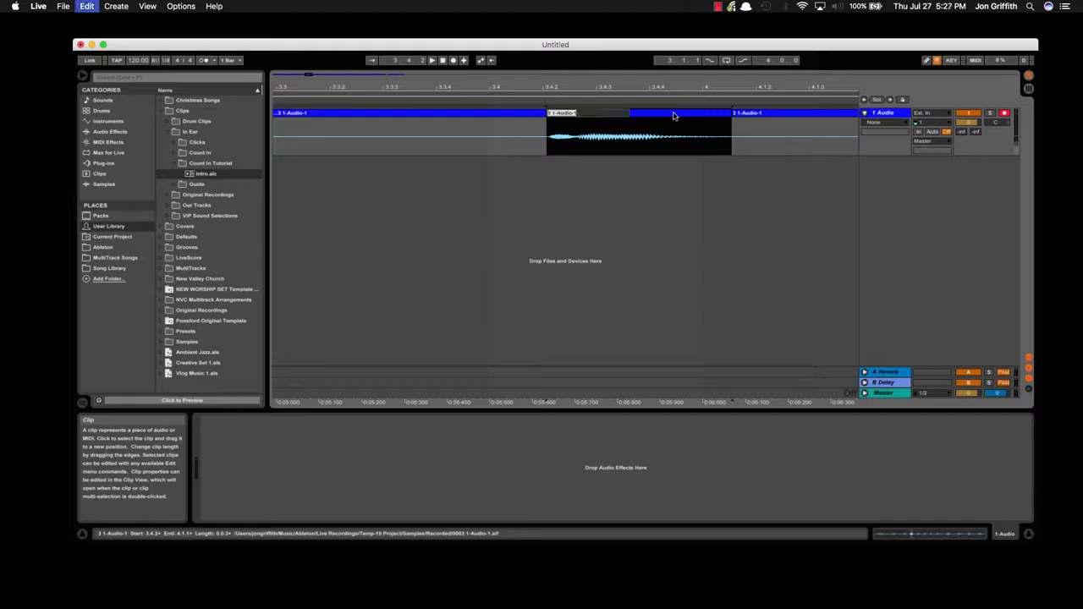
text(Two)
key(Return)
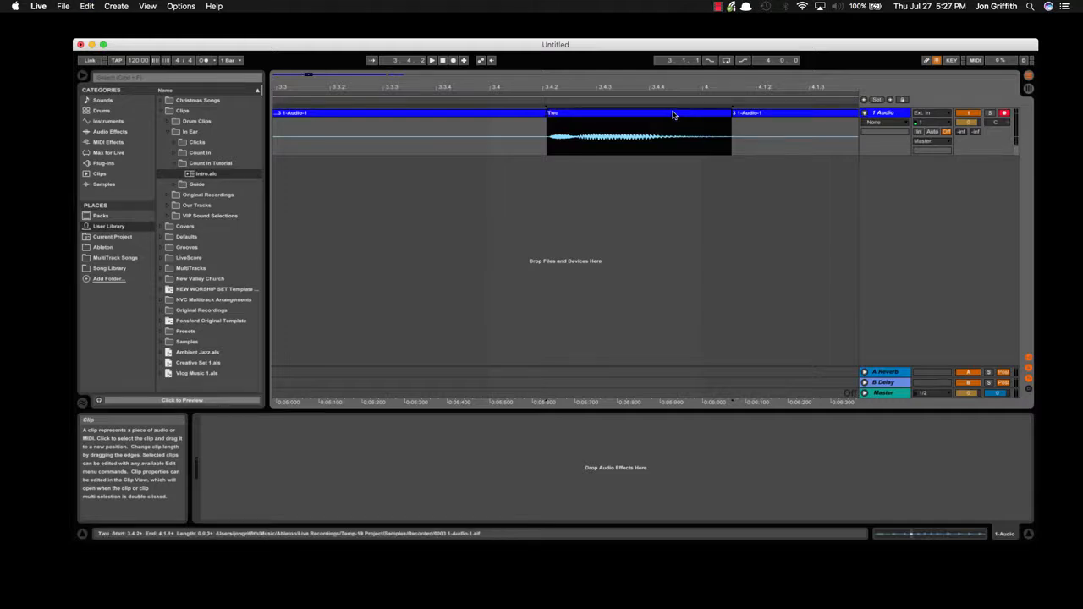
- Isolate the spoken "three" between 4.2 and 4.4 with a split on each side and rename that clip as Three
scroll(674, 110, right, 4)
scroll(676, 107, right, 5)
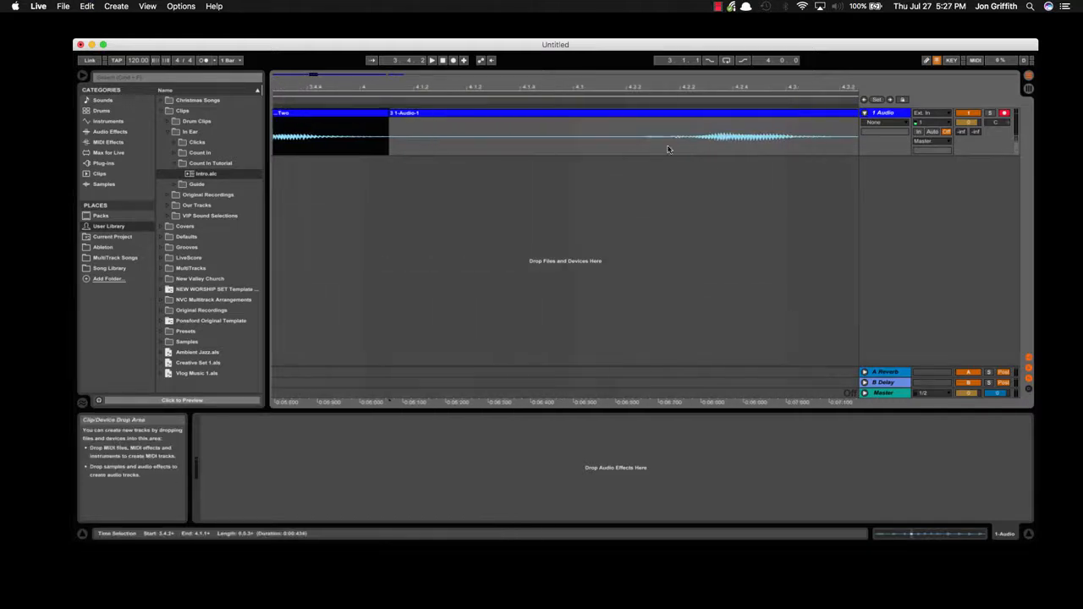
click(662, 147)
key(space)
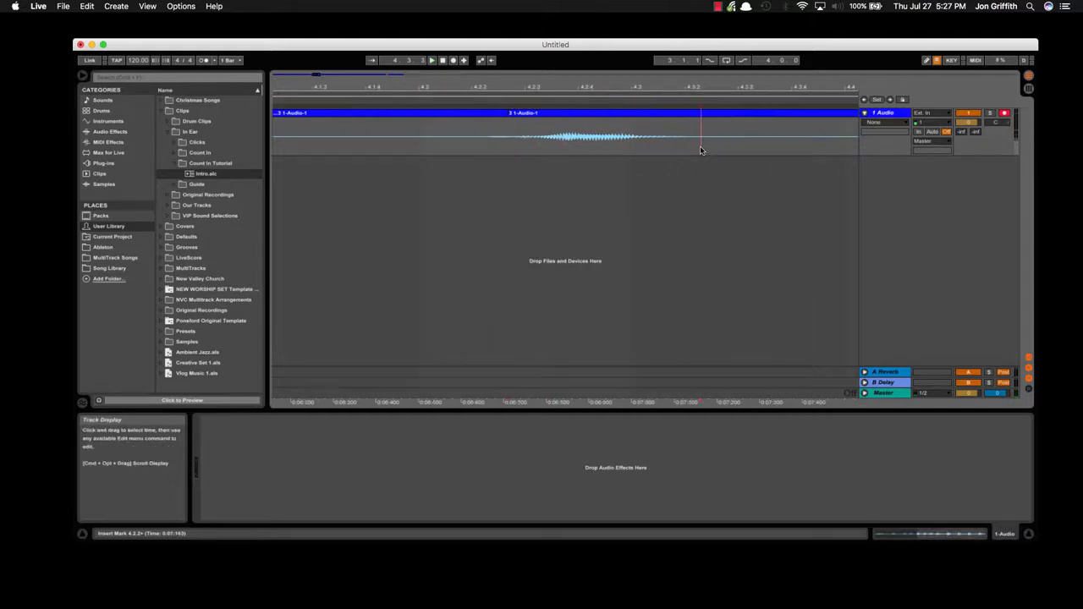
click(611, 111)
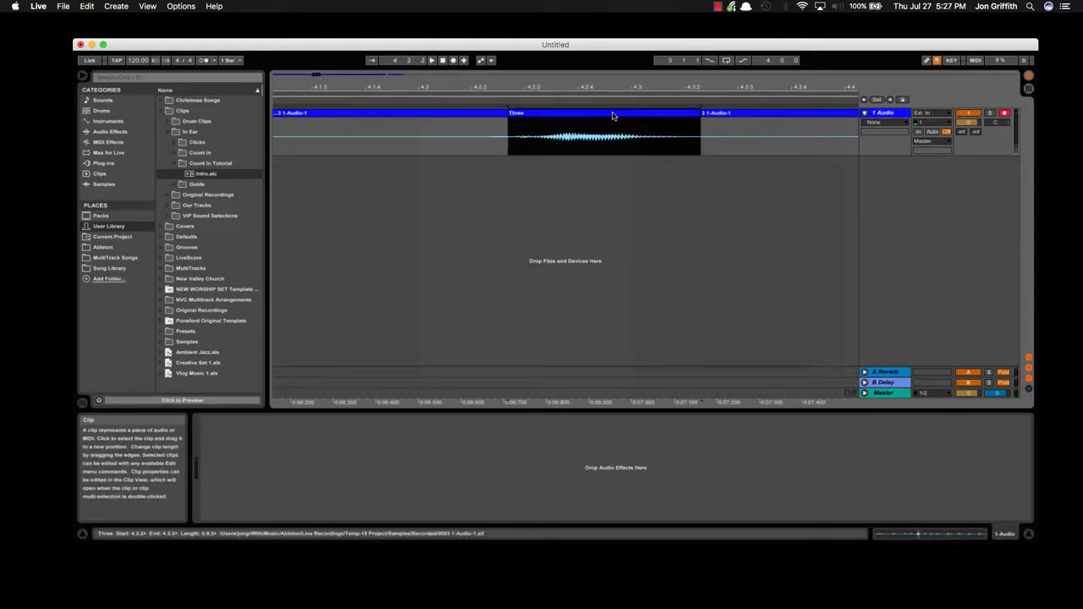
- Split the take directly before and after the spoken "four", from 4.4.3 to 5.1.2
click(652, 150)
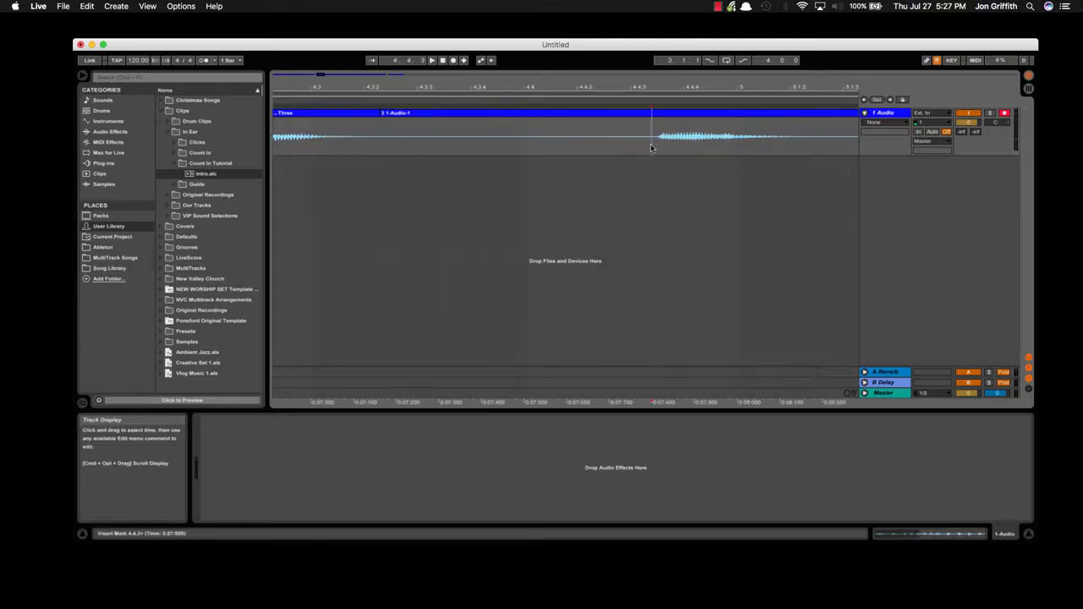
key(super+e)
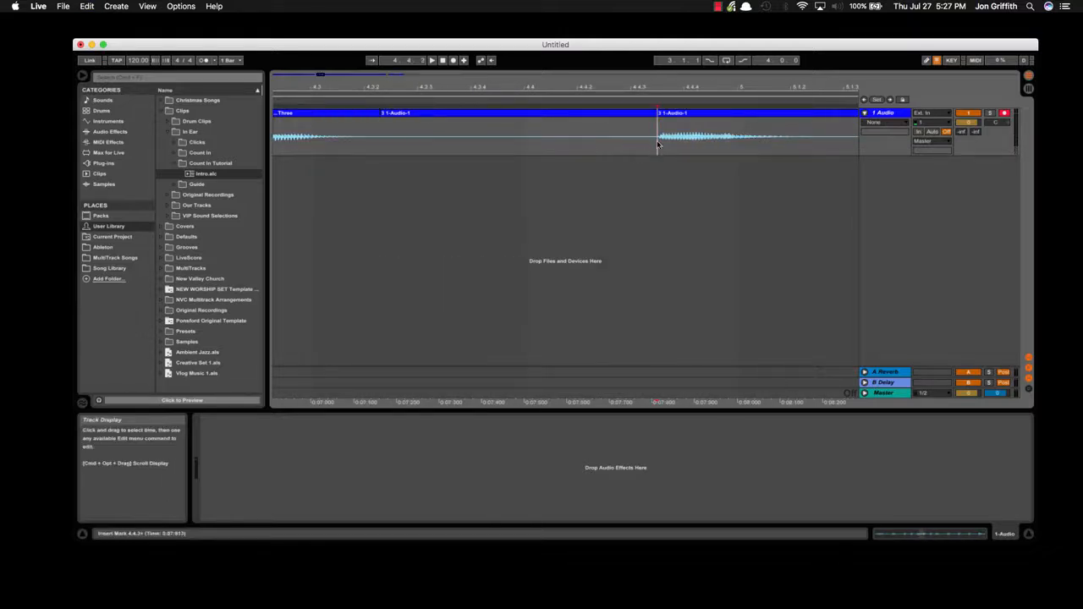
click(830, 144)
key(super+e)
- Rename the isolated count clip starting at 4.4.3 as Four
click(778, 115)
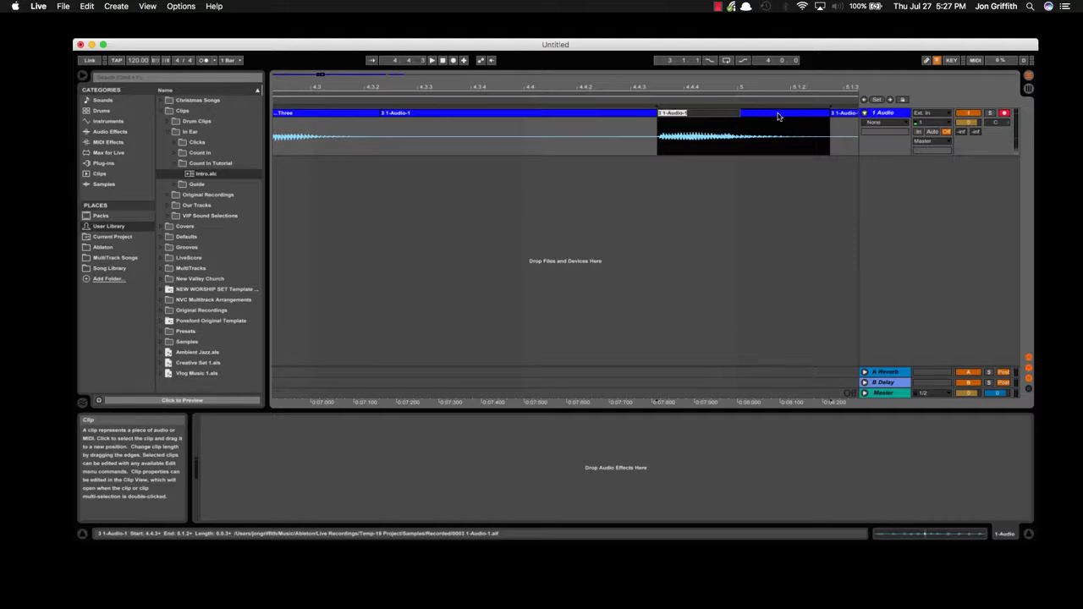
text(four)
key(Return)
- Play back the spoken "five" after bar 5 and split the take on both sides of it, from 5.2.3 to 5.3.3
scroll(776, 119, right, 10)
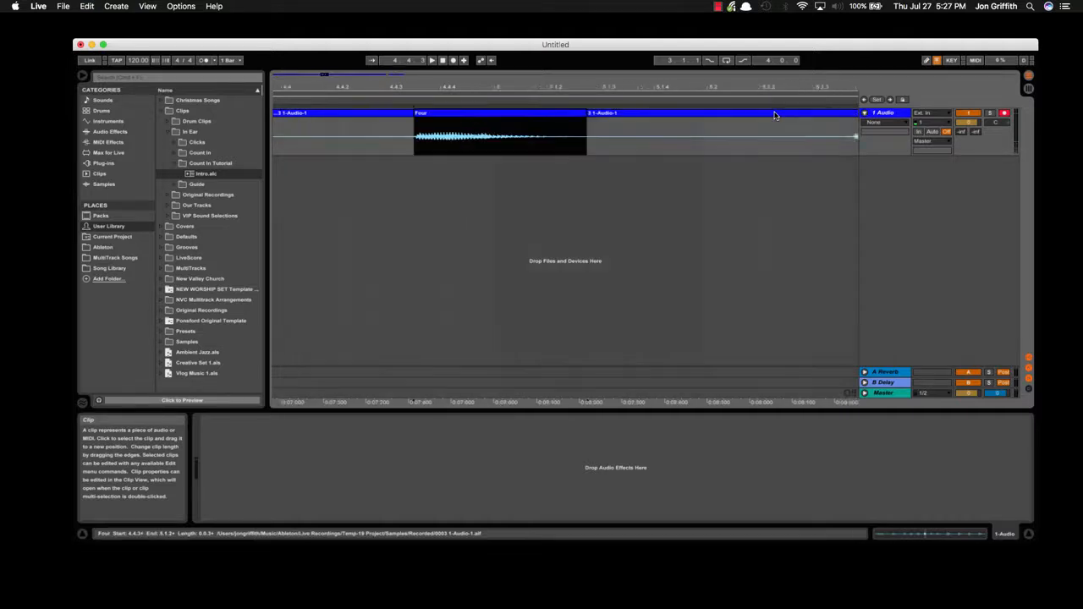
click(612, 106)
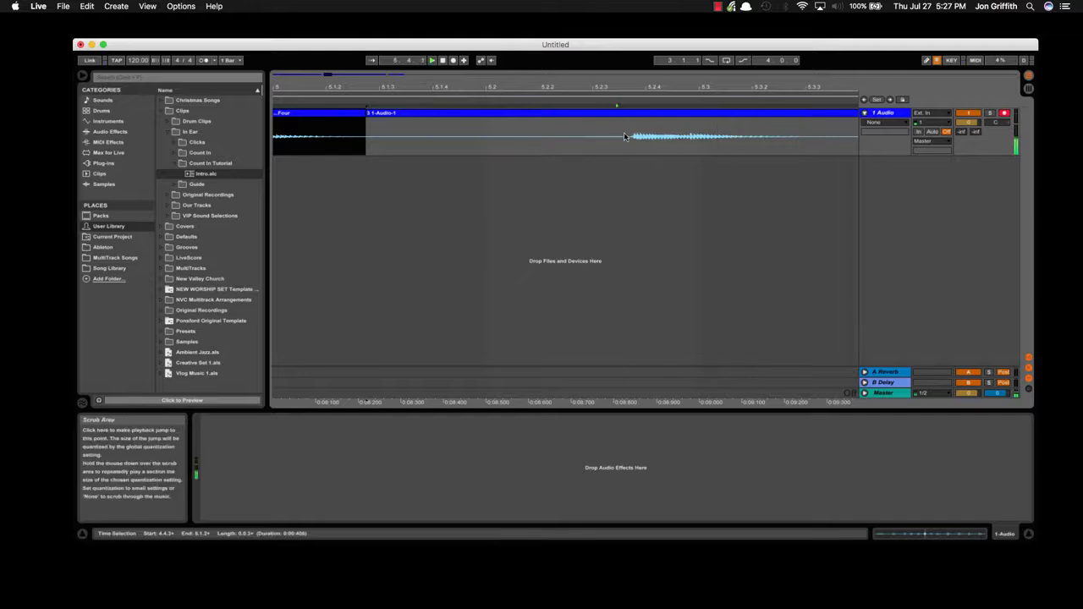
key(super+e)
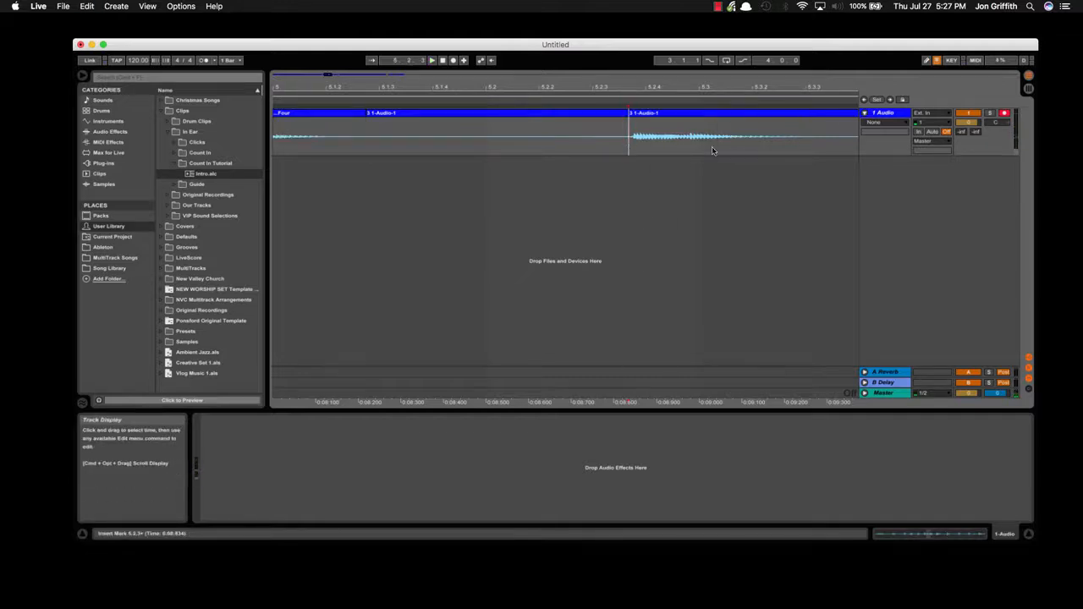
click(818, 142)
key(super+e)
- Rename the isolated count clip starting at 5.2.3 as Five
click(739, 113)
key(super+r)
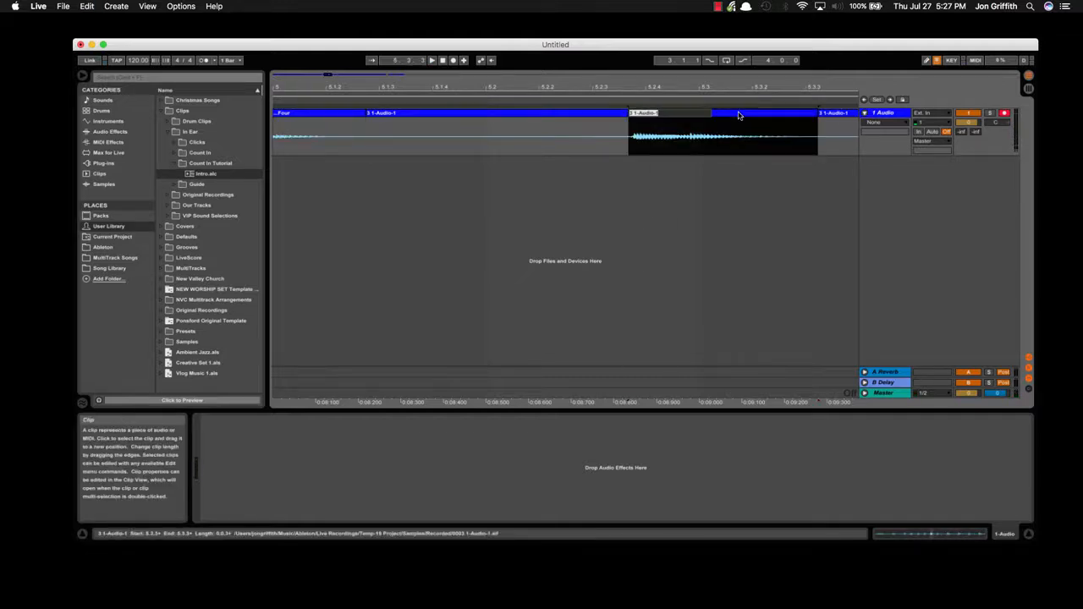
text(Five)
key(Return)
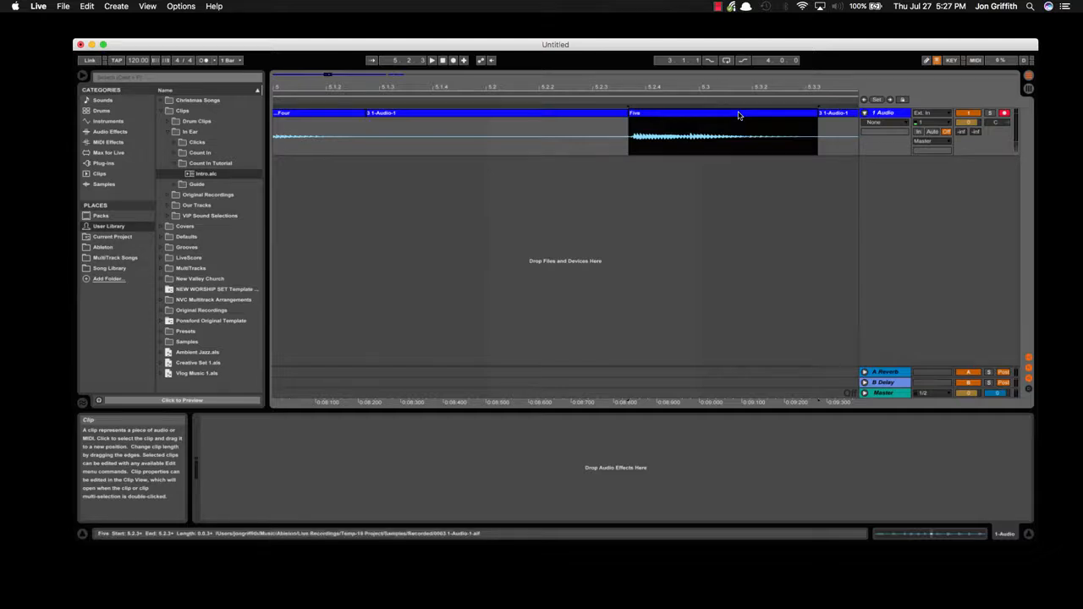
- Play back the spoken word following the Five clip and split the take around it, from 5.4.2 to 6.1.4
scroll(740, 116, right, 10)
click(537, 144)
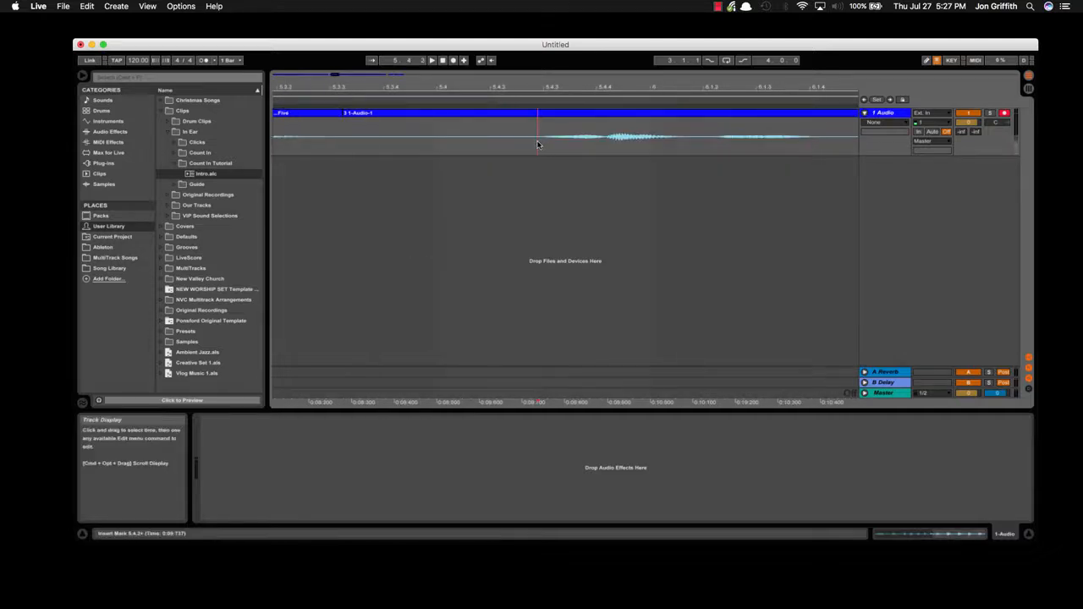
key(space)
key(space)
key(super+e)
click(838, 150)
key(super+e)
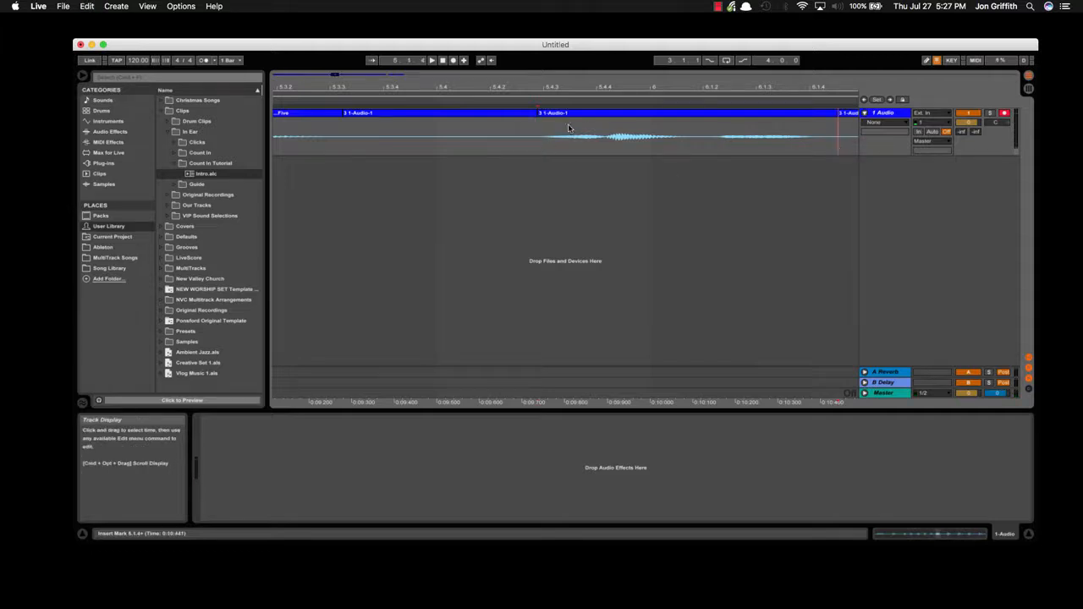
- Play back the isolated clip from 5.4.2 to 6.1.4 and rename it after its spoken word
click(528, 99)
key(space)
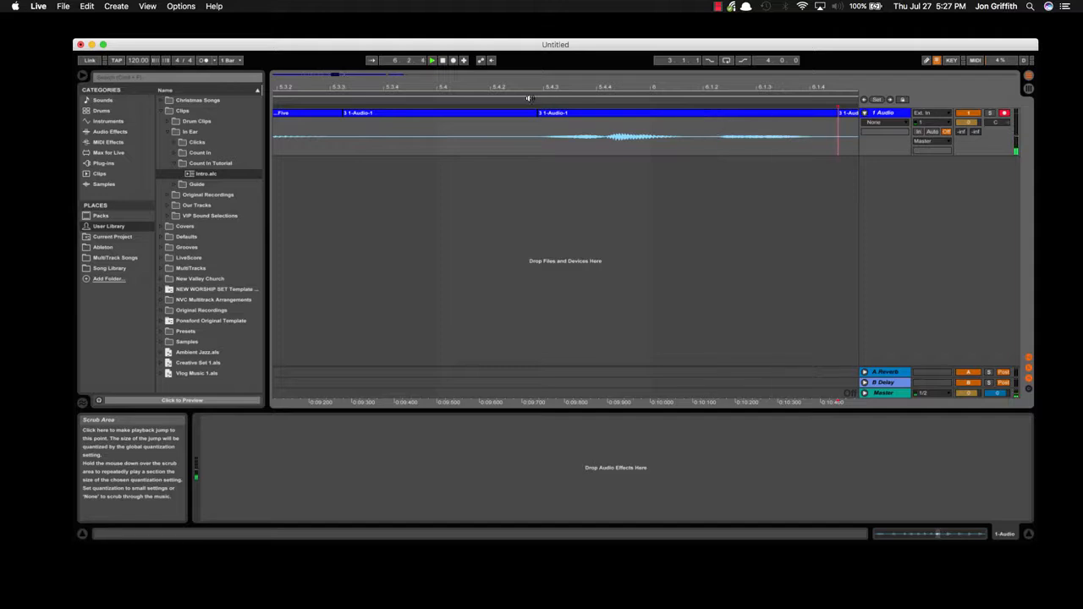
click(529, 99)
key(space)
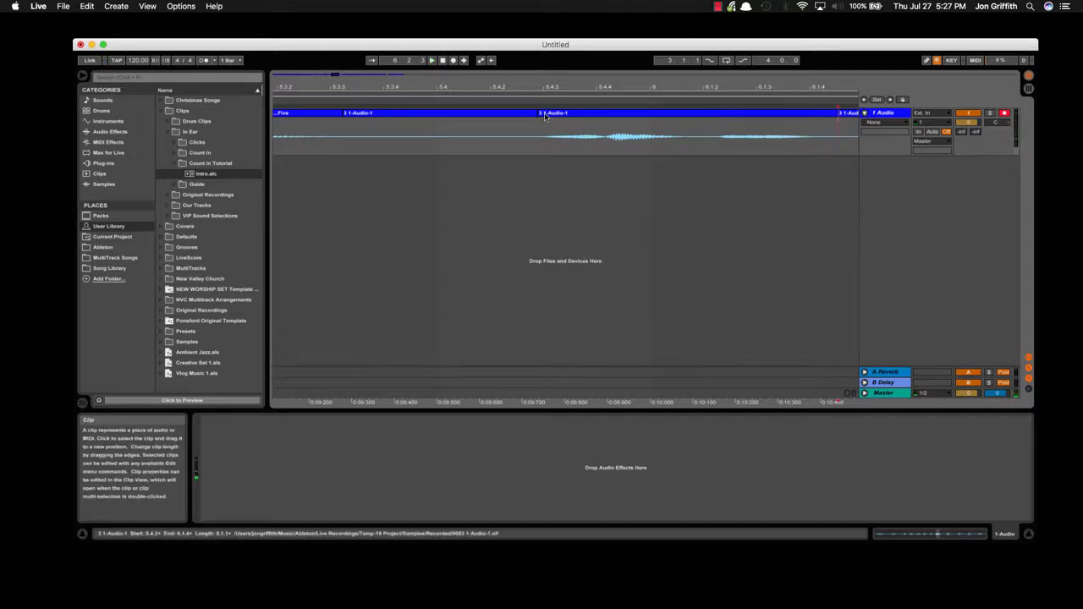
click(543, 114)
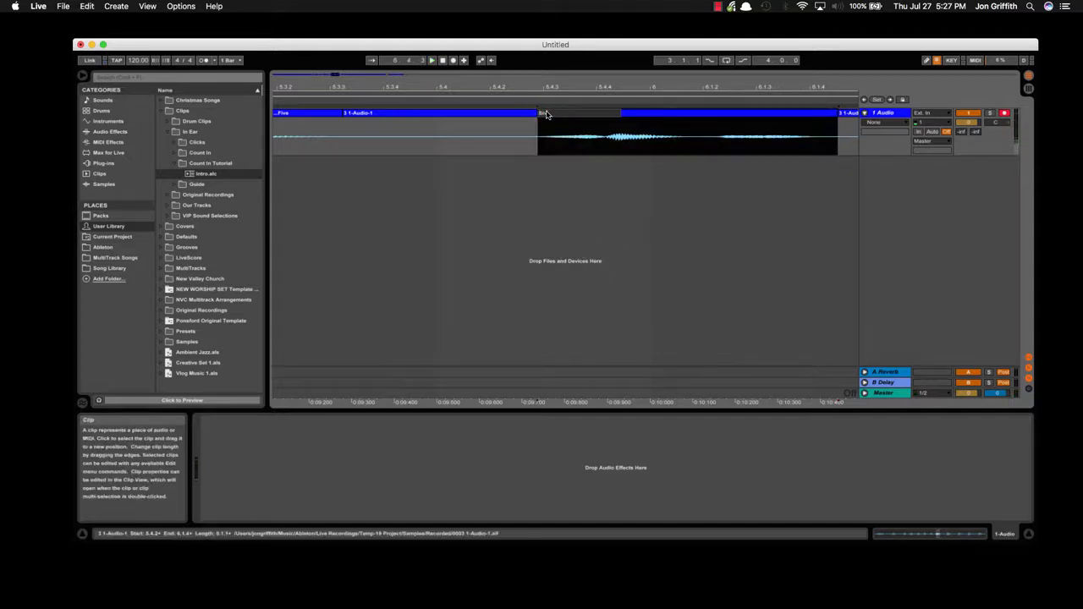
key(Return)
- Isolate the spoken cue between 6.3.4 and 7.1.1 with a split on each side and rename that clip as Verse
scroll(602, 140, right, 10)
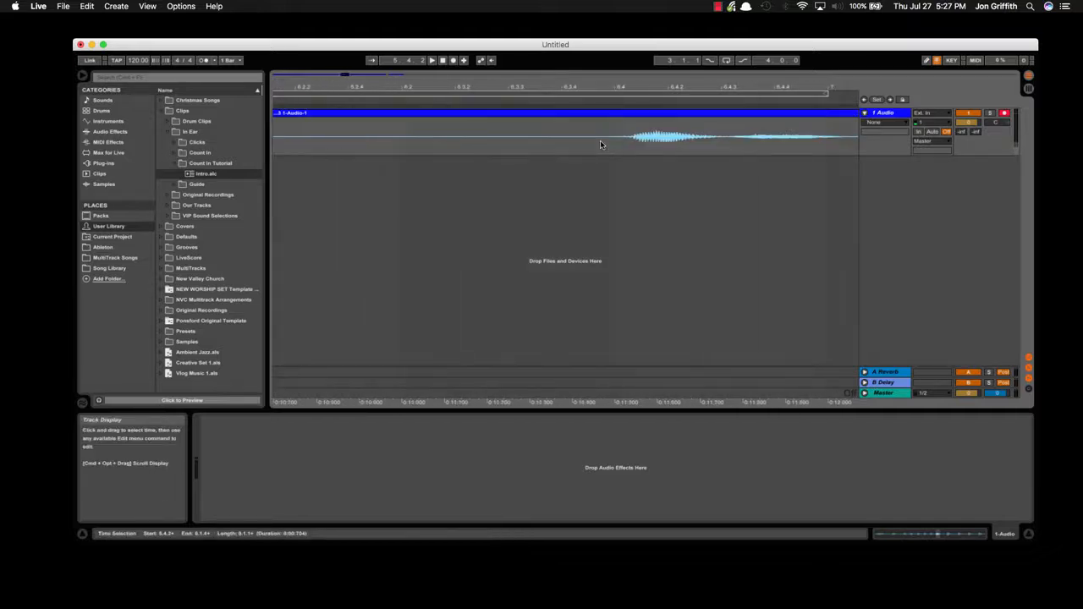
click(605, 145)
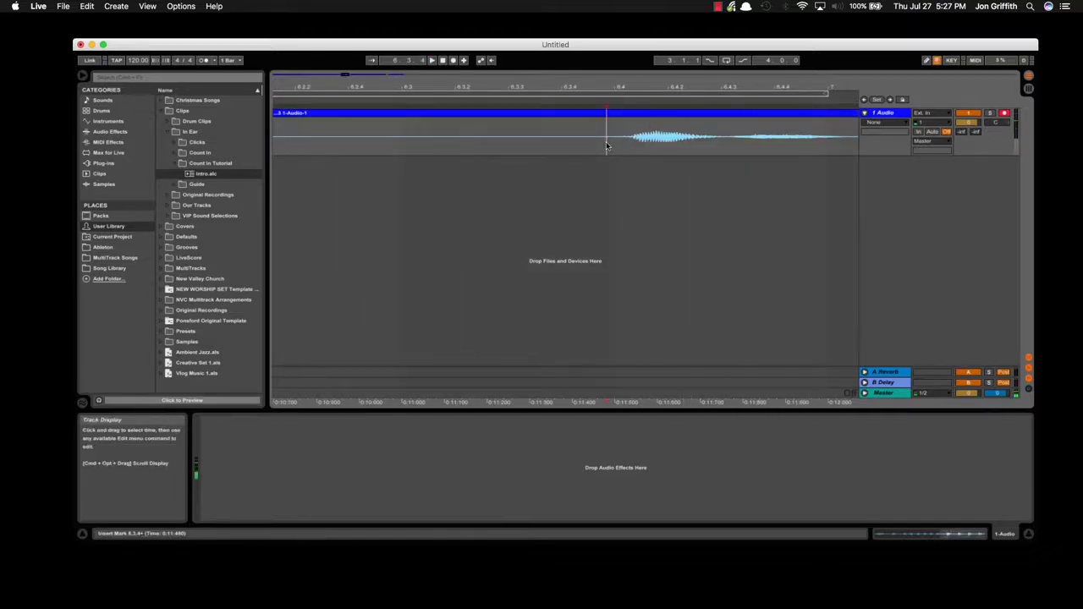
key(super+e)
scroll(660, 152, right, 6)
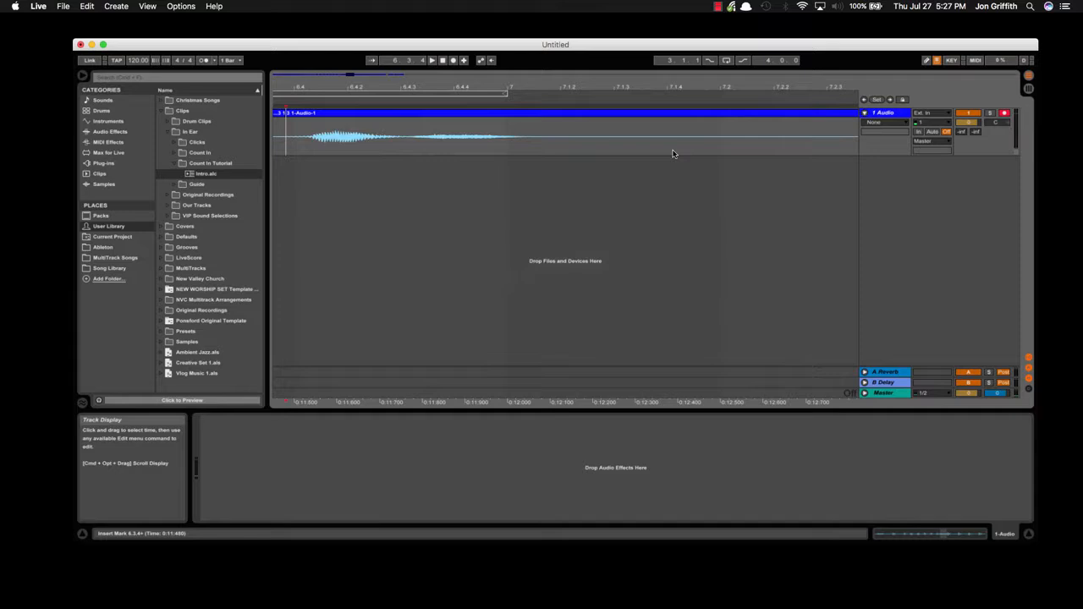
click(537, 148)
key(super+e)
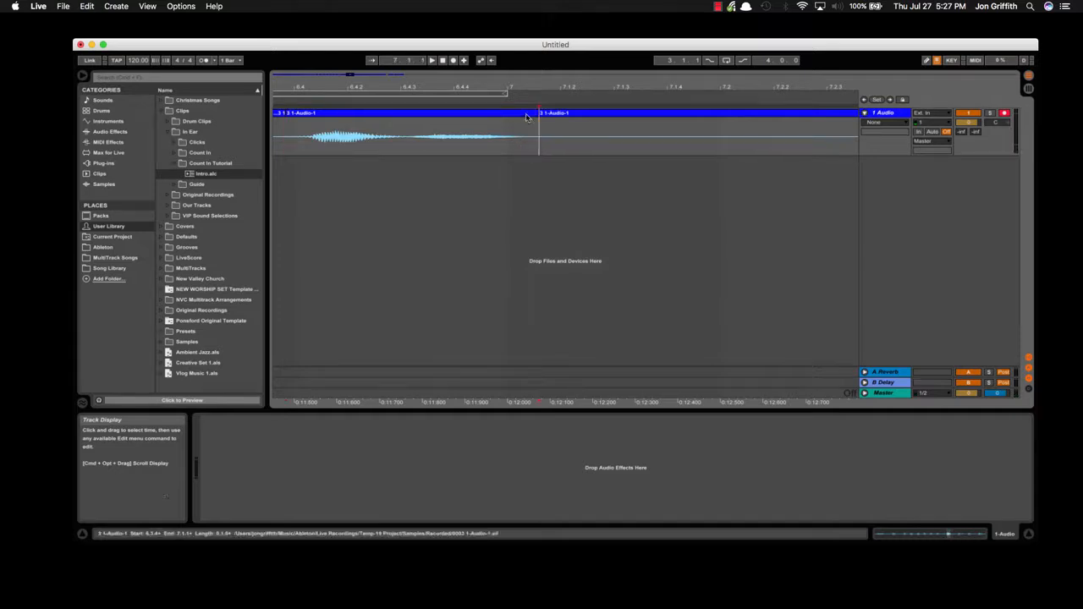
click(525, 117)
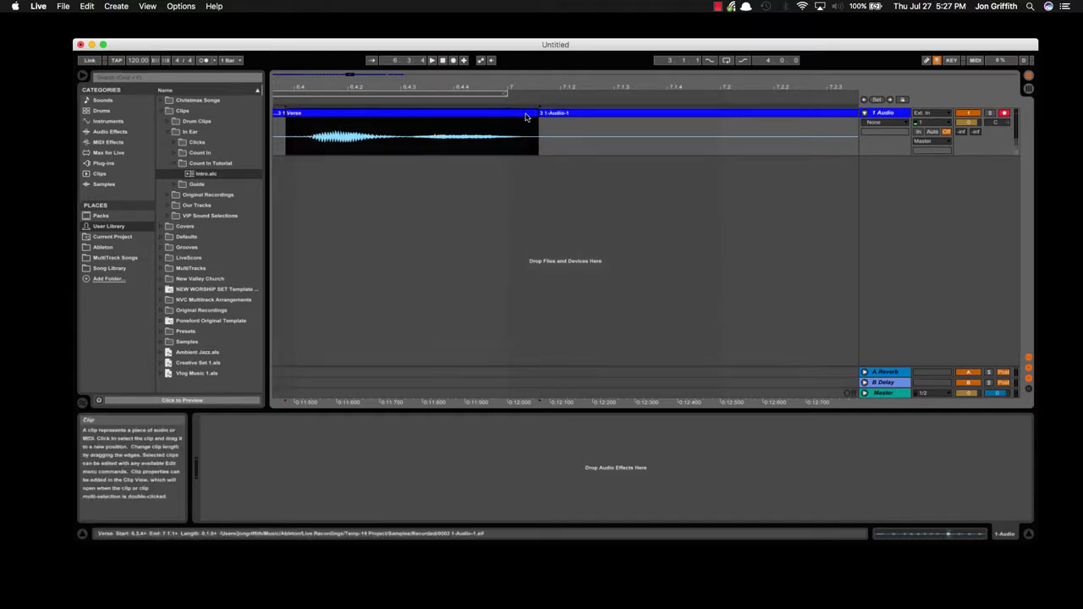
- Play back the next spoken cue in bar 7 and split the take directly before and after it, from 7.3.2 to 7.4.4
scroll(583, 160, right, 6)
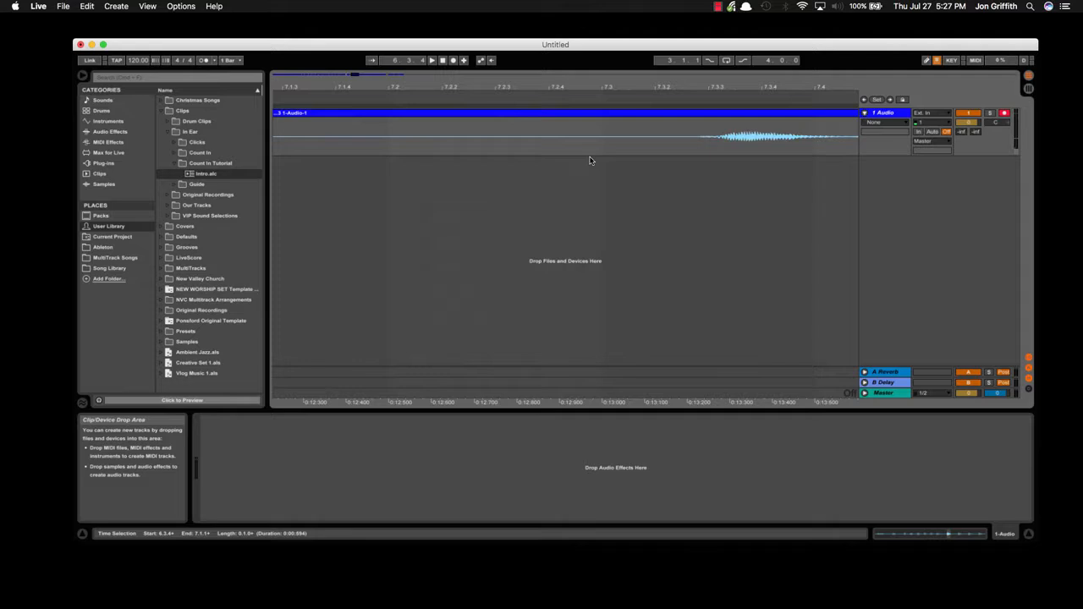
click(653, 145)
key(space)
key(space)
key(super+e)
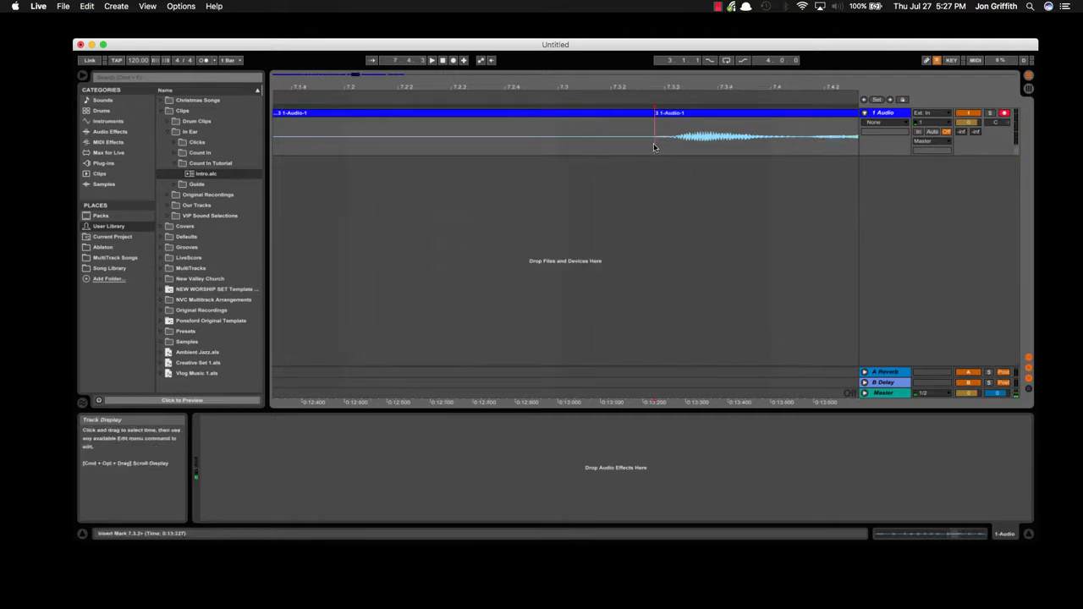
scroll(789, 156, right, 3)
key(space)
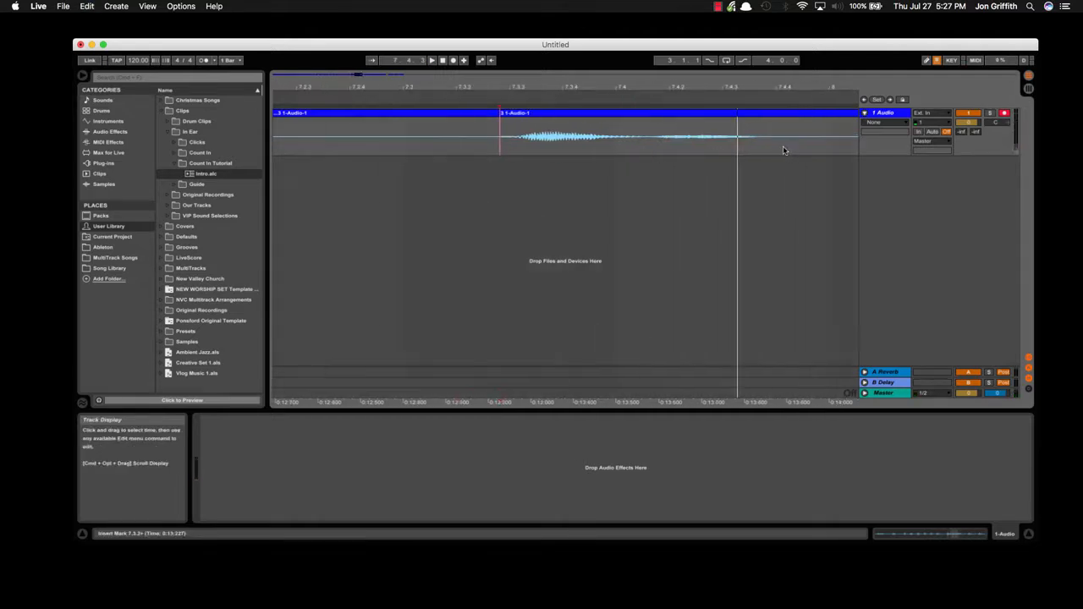
key(space)
click(783, 151)
key(super+e)
- Rename the isolated cue clip starting at 7.3.2 as Chorus
click(595, 117)
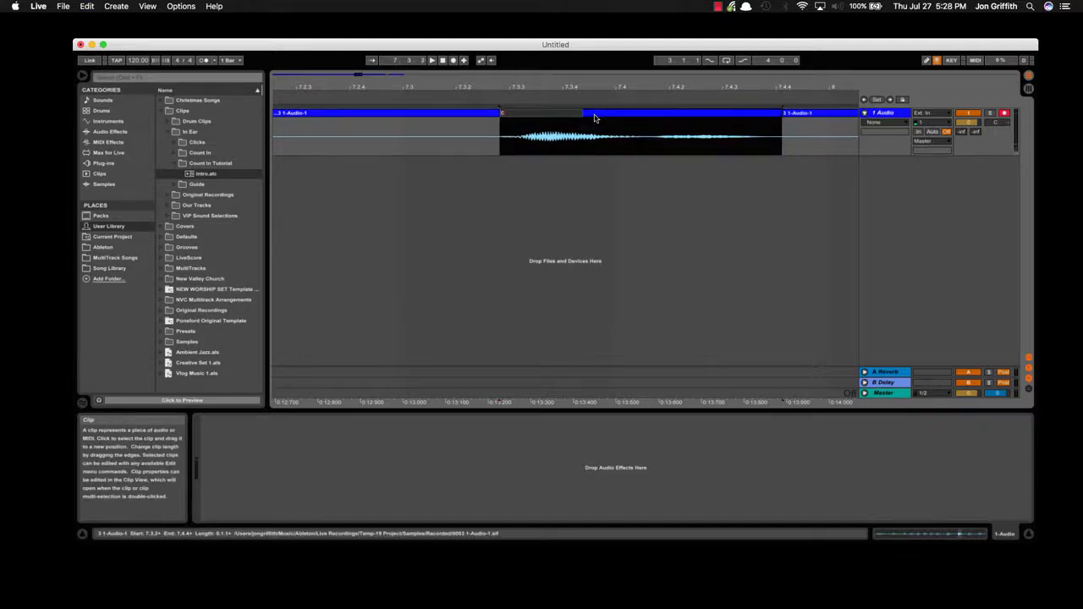
text(horus)
key(Return)
- Play back the spoken cue in bar 8 and split the take on both sides of it, from 8.2.4 to 8.3.4
scroll(594, 119, right, 10)
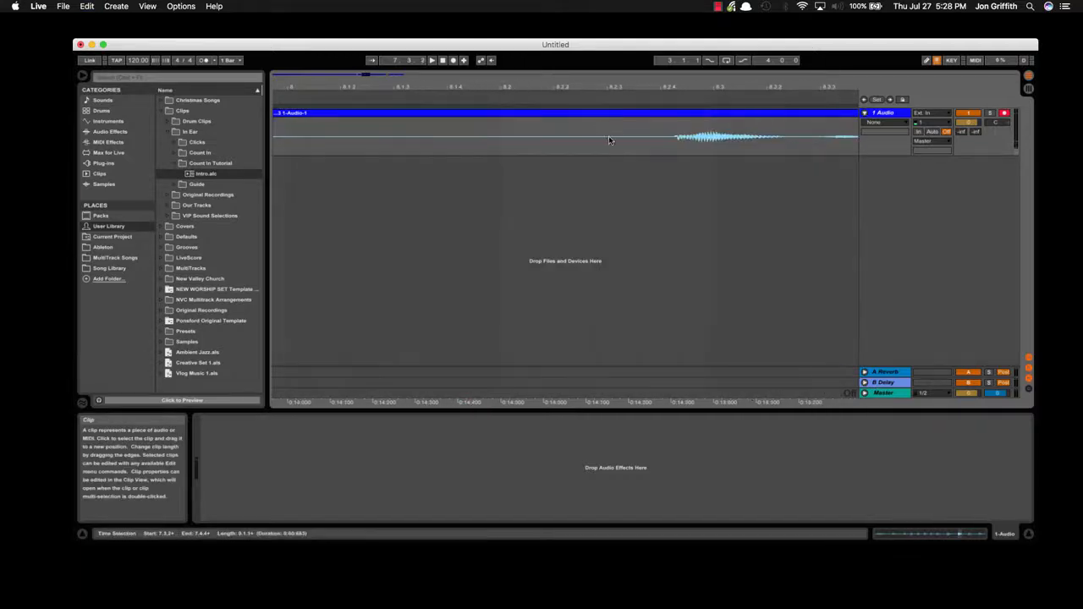
click(669, 145)
key(space)
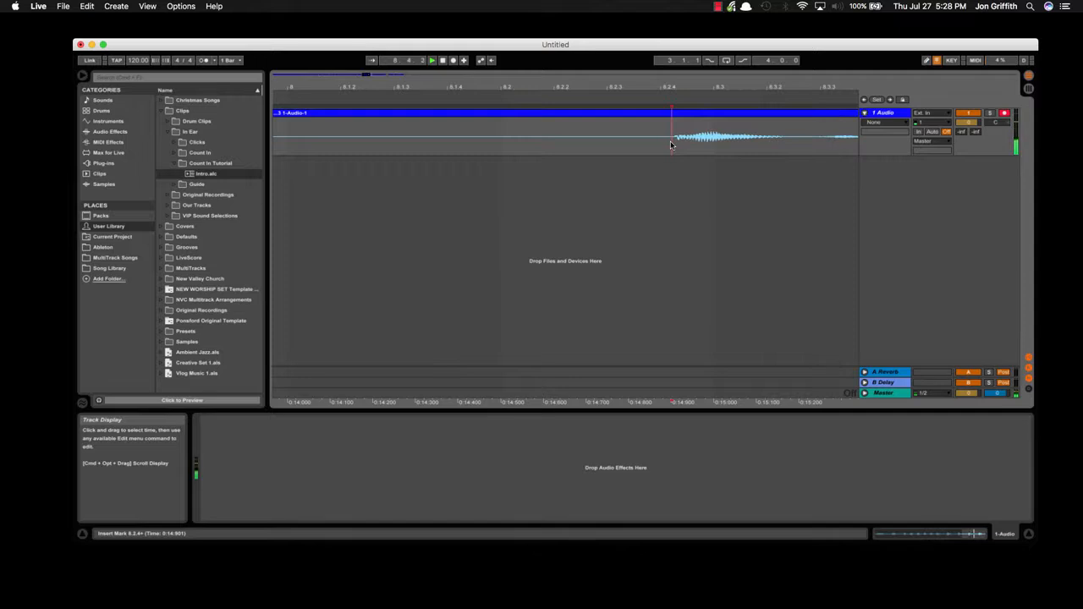
key(super+e)
scroll(676, 136, right, 4)
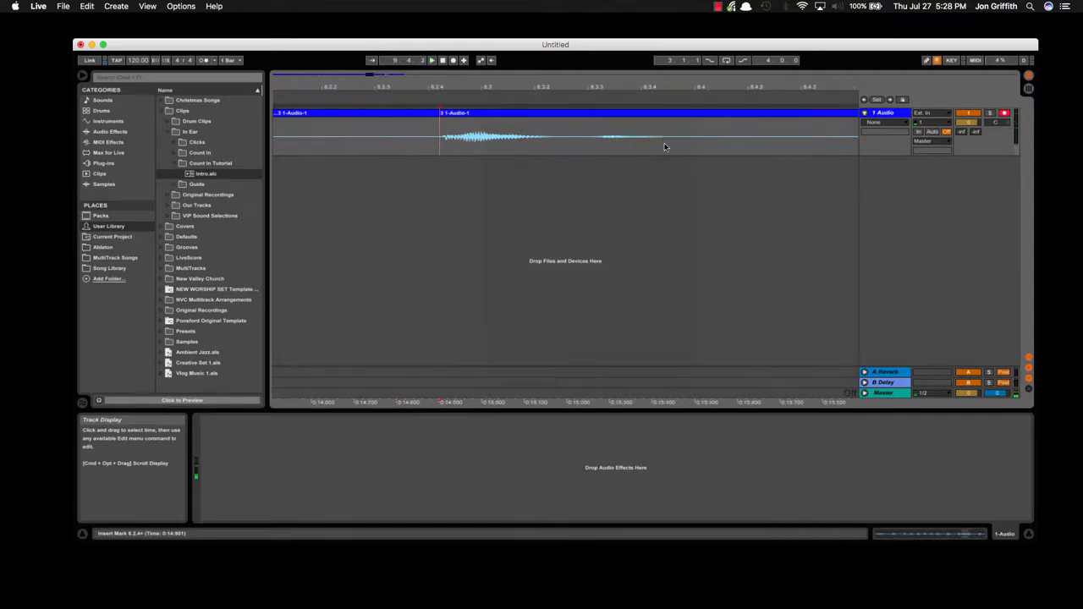
click(676, 145)
key(super+e)
- Rename the isolated cue clip starting at 8.2.4 as Bridge
click(620, 115)
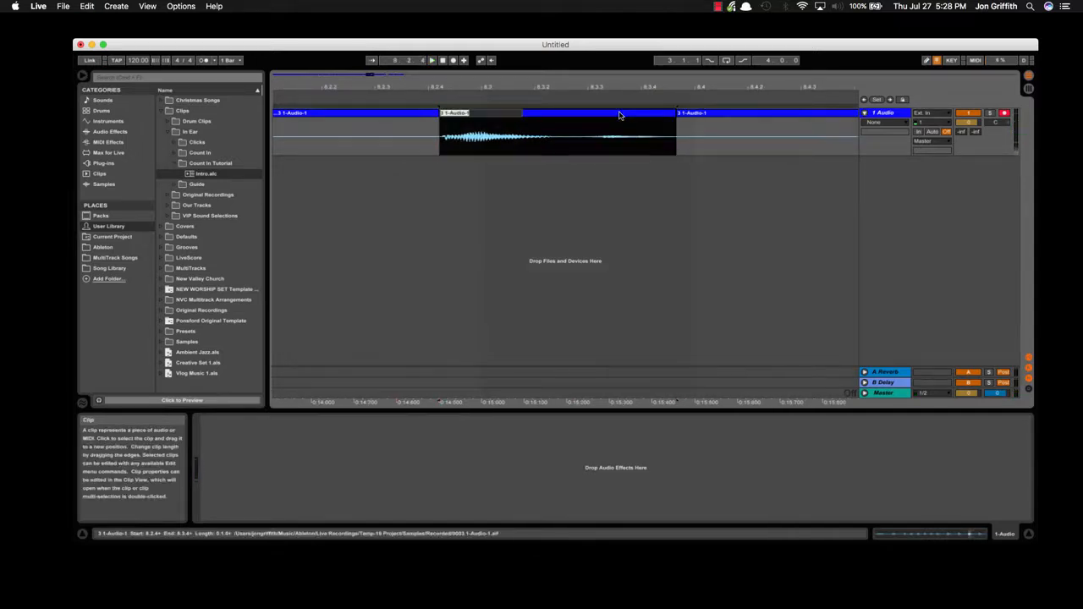
text(Bridge)
key(Return)
scroll(619, 114, right, 8)
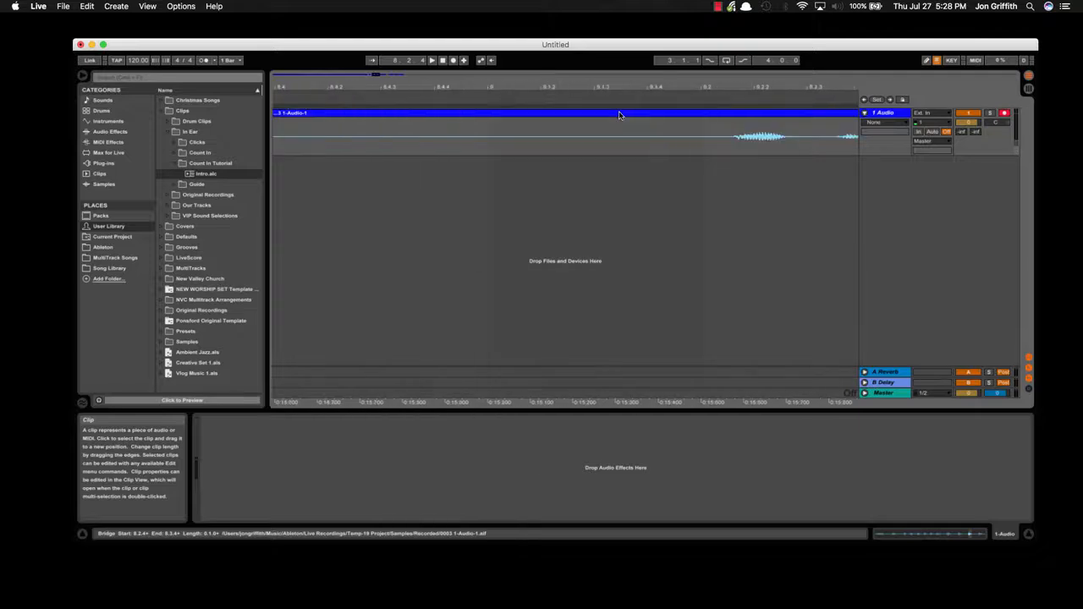
- Play back the spoken cue in bar 9 and split the take directly before and after it, from 9.2.1 to 9.3.2
scroll(619, 114, right, 4)
click(618, 146)
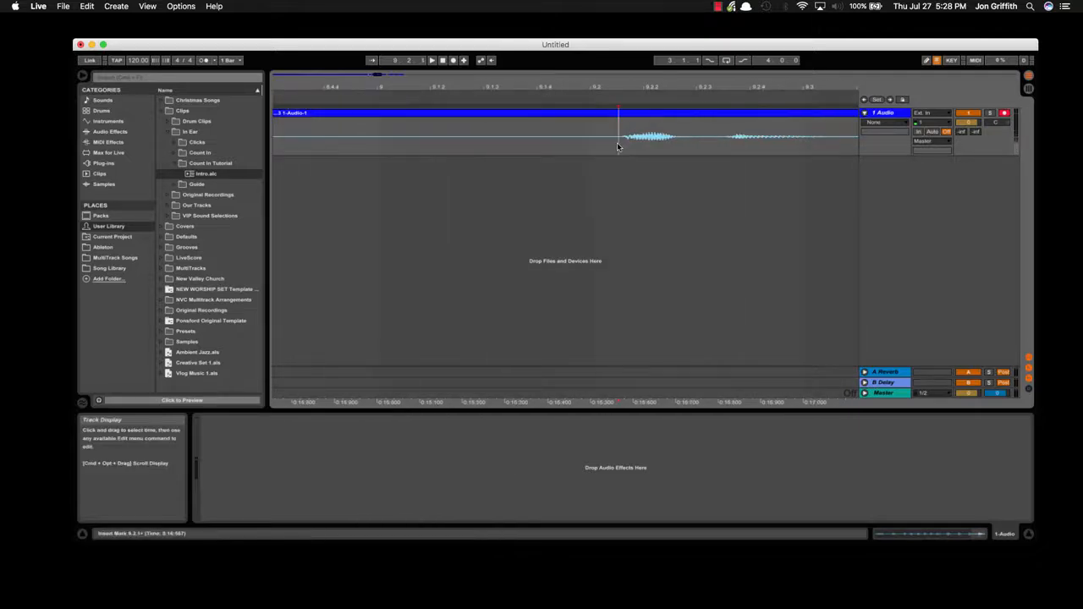
key(space)
scroll(617, 146, right, 5)
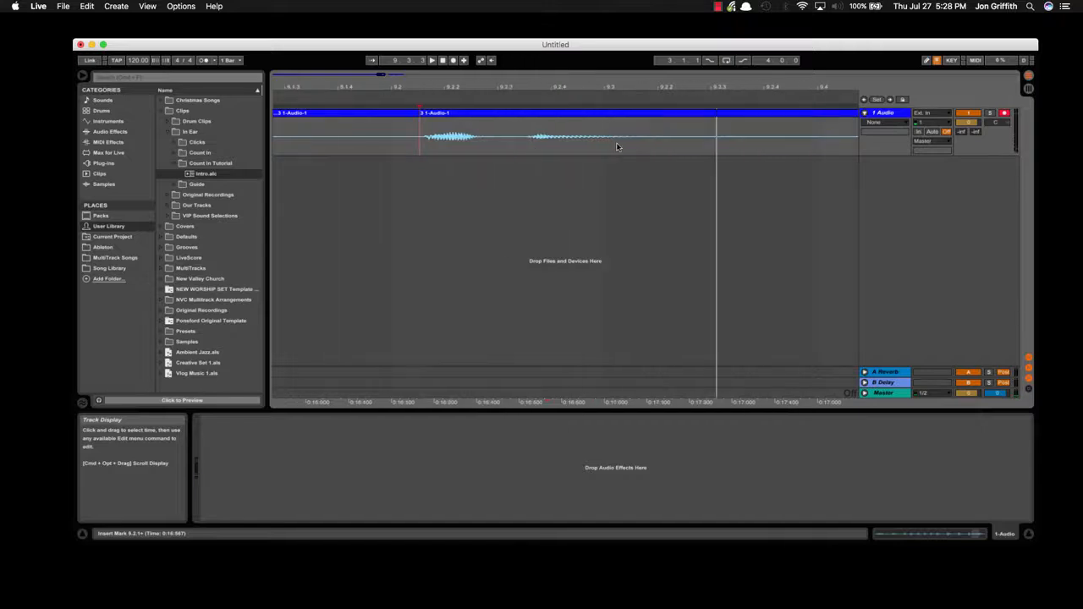
click(683, 150)
key(super+e)
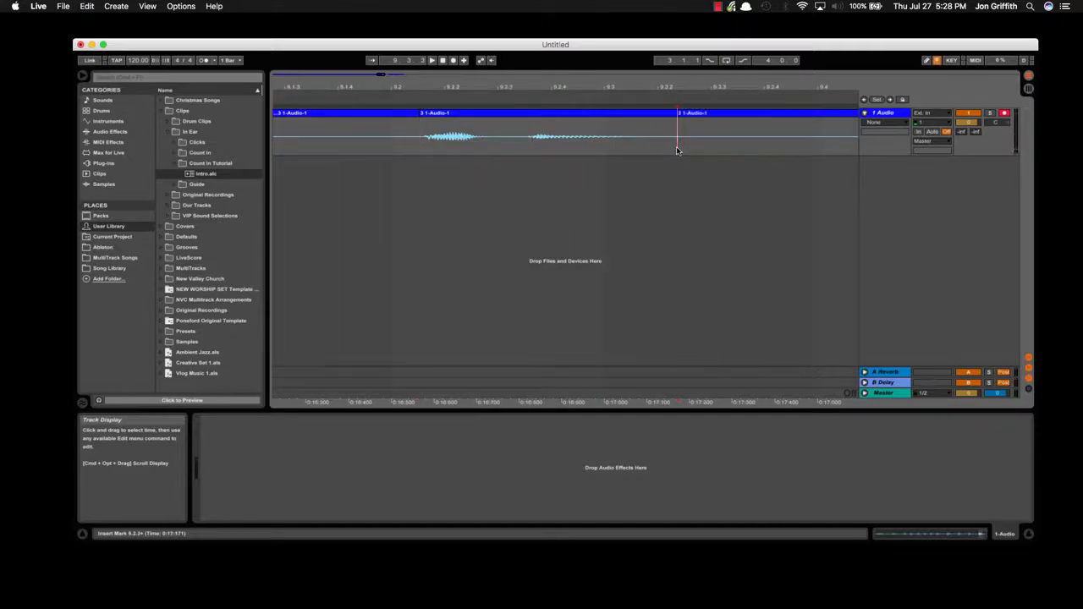
- Rename the isolated cue clip starting at 9.2.1 as Breakdown
click(591, 117)
key(super+r)
text(Breakd)
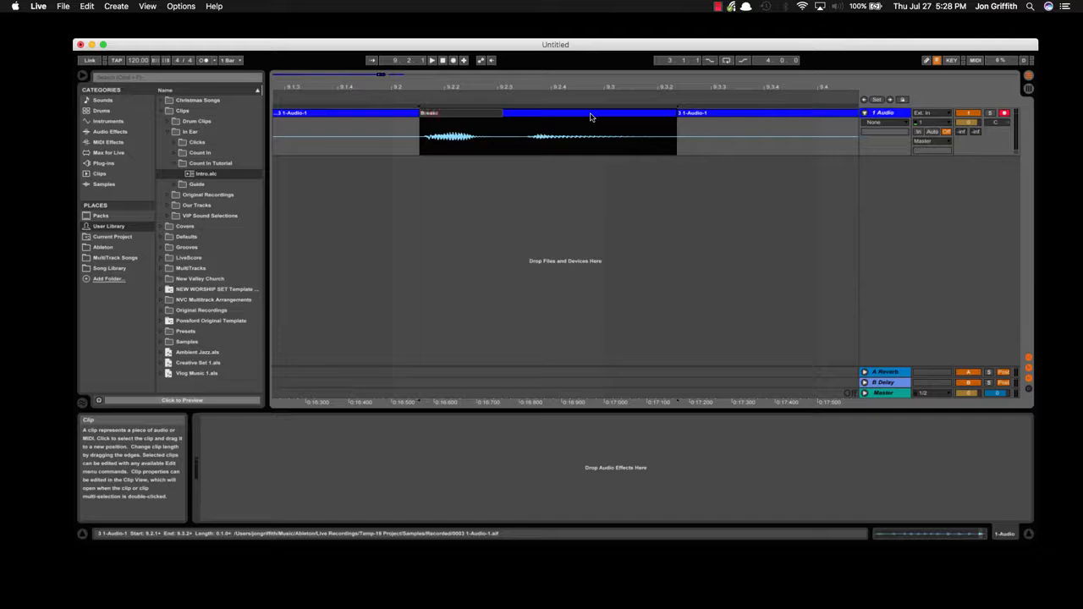
text(own)
key(Return)
- Save the One clip from bar 3 in the Count In Tutorial folder and copy its audio files into the project
drag(625, 87, 973, 39)
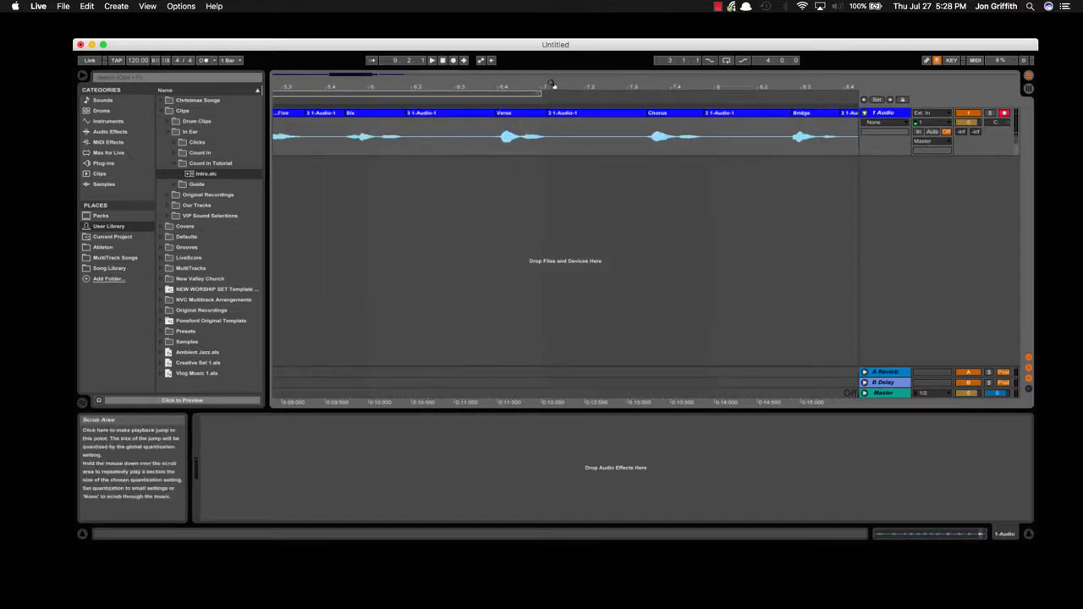
scroll(551, 85, left, 10)
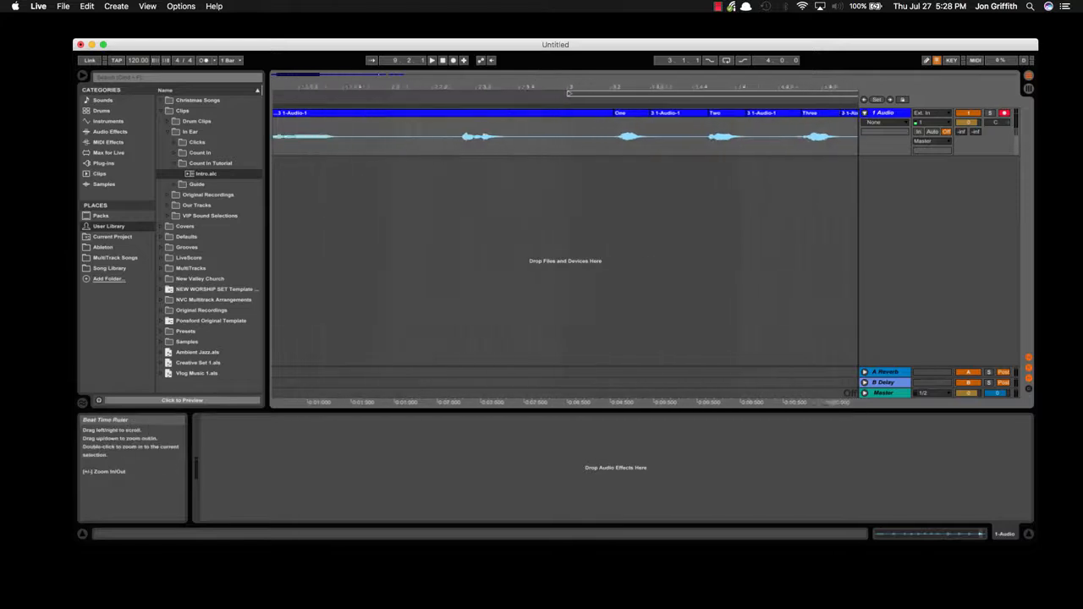
scroll(568, 92, right, 3)
click(533, 135)
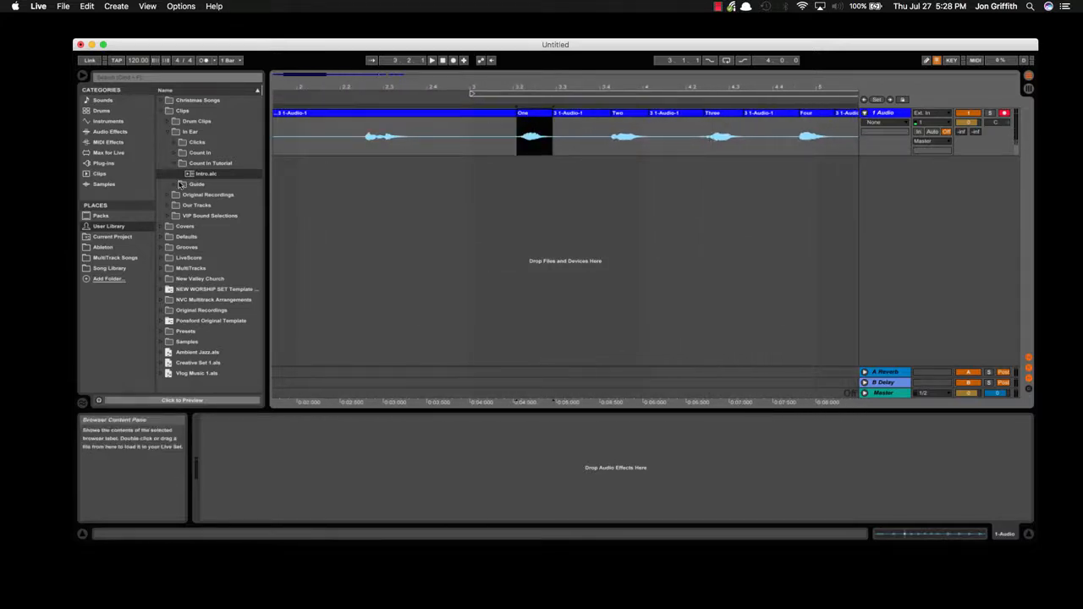
drag(538, 114, 218, 172)
click(635, 353)
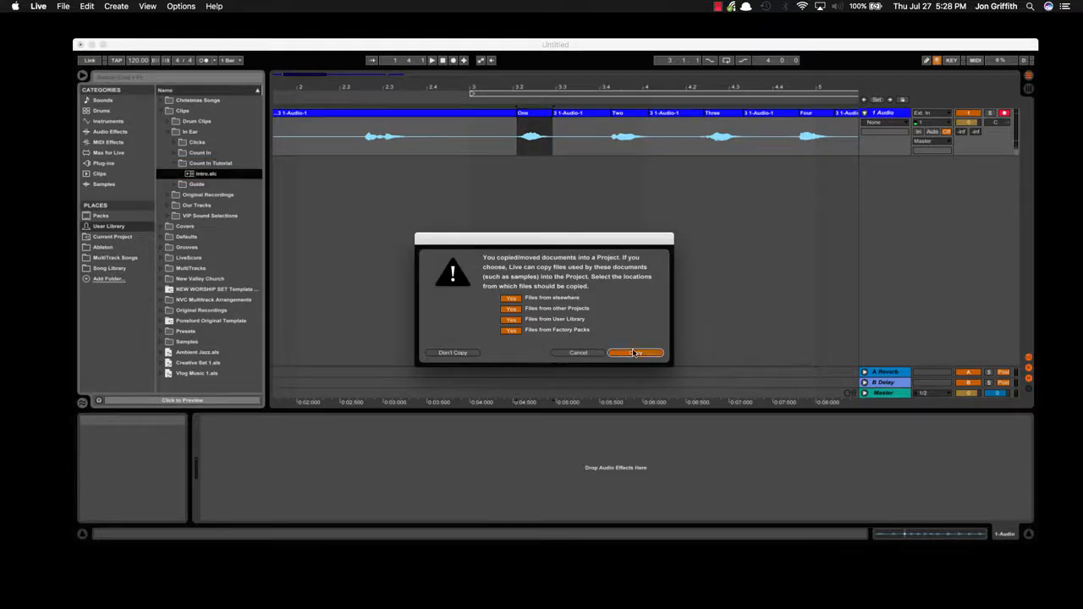
- Save the Two and Three clips in the Count In Tutorial folder, copying the files used by each
click(624, 115)
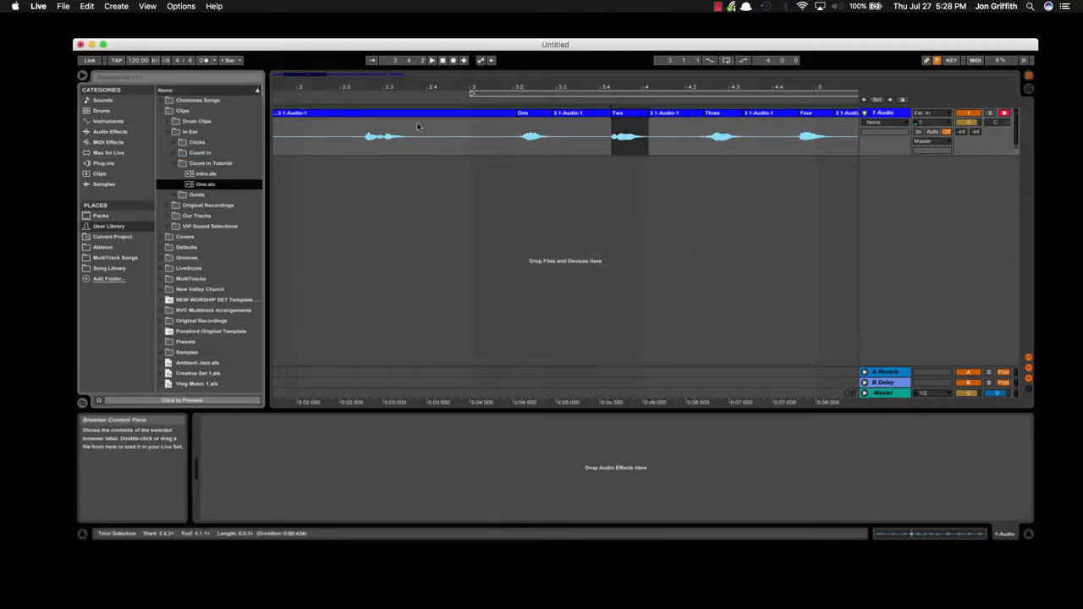
drag(624, 114, 216, 171)
click(634, 354)
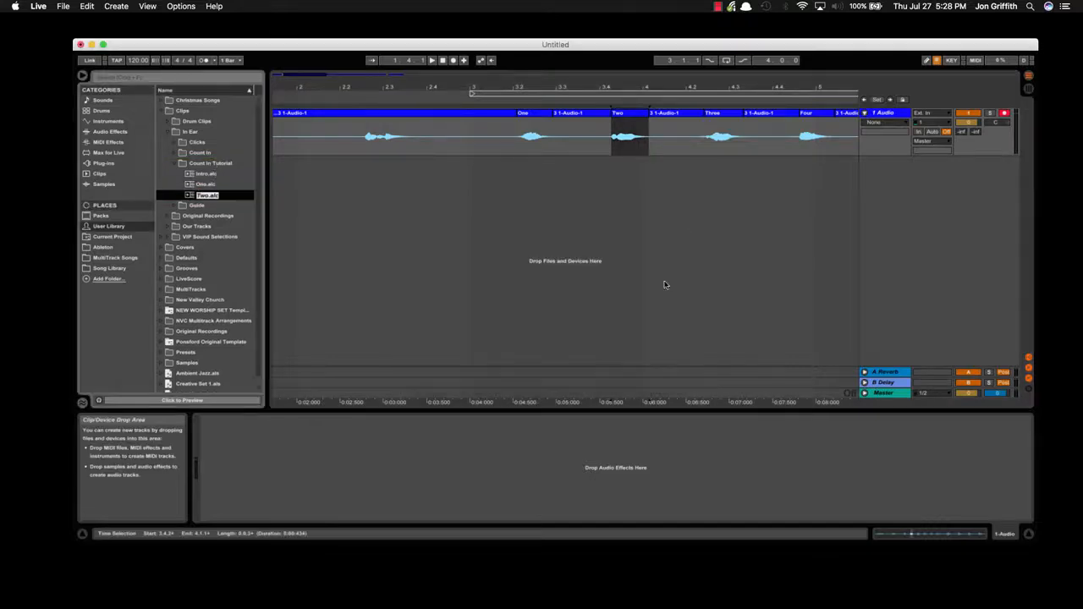
click(725, 116)
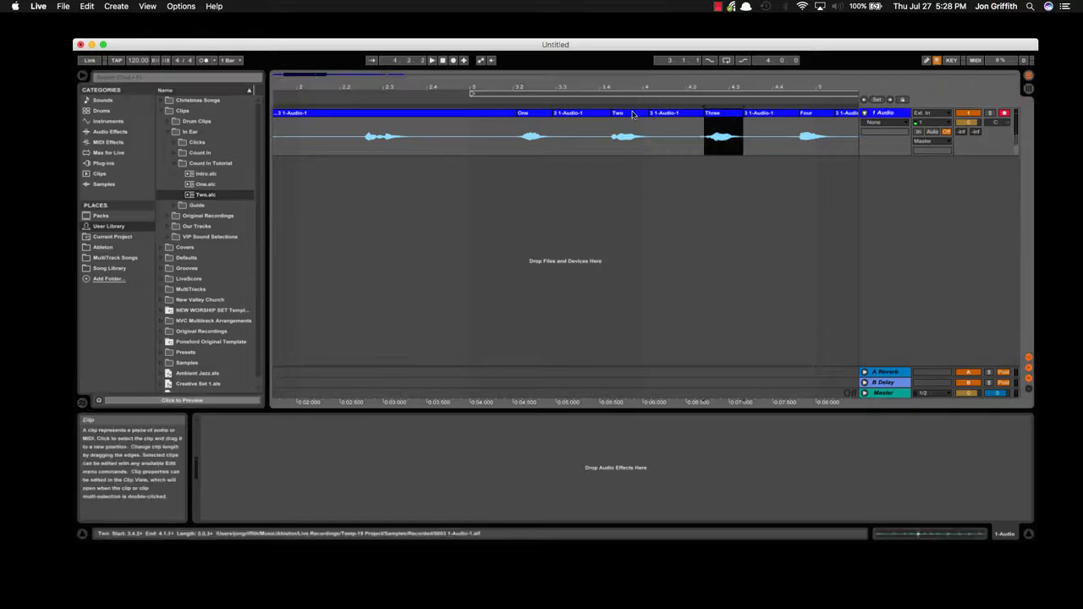
click(413, 181)
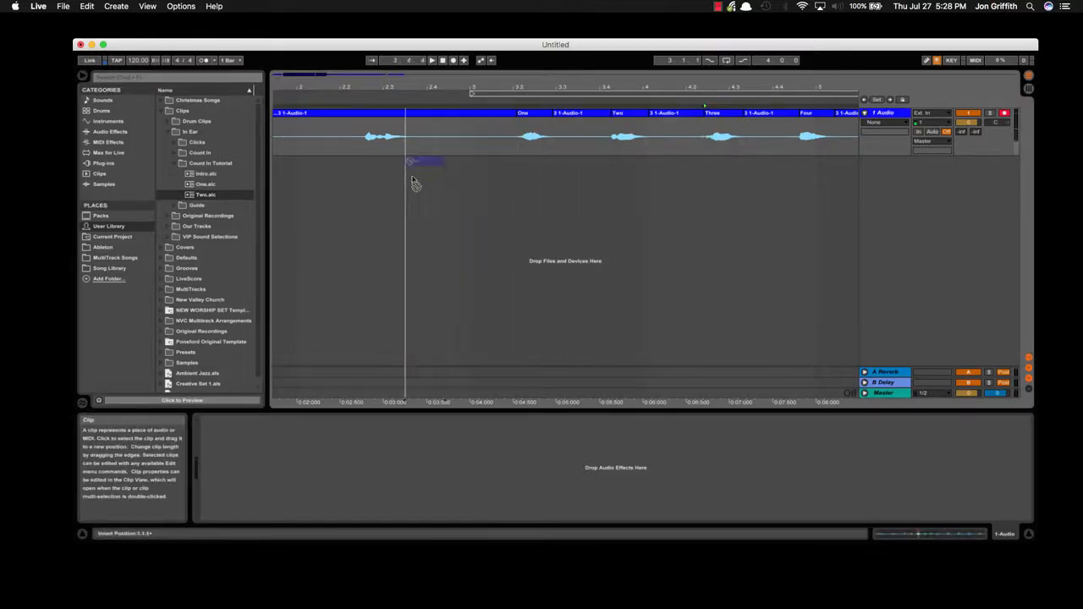
drag(413, 179, 198, 167)
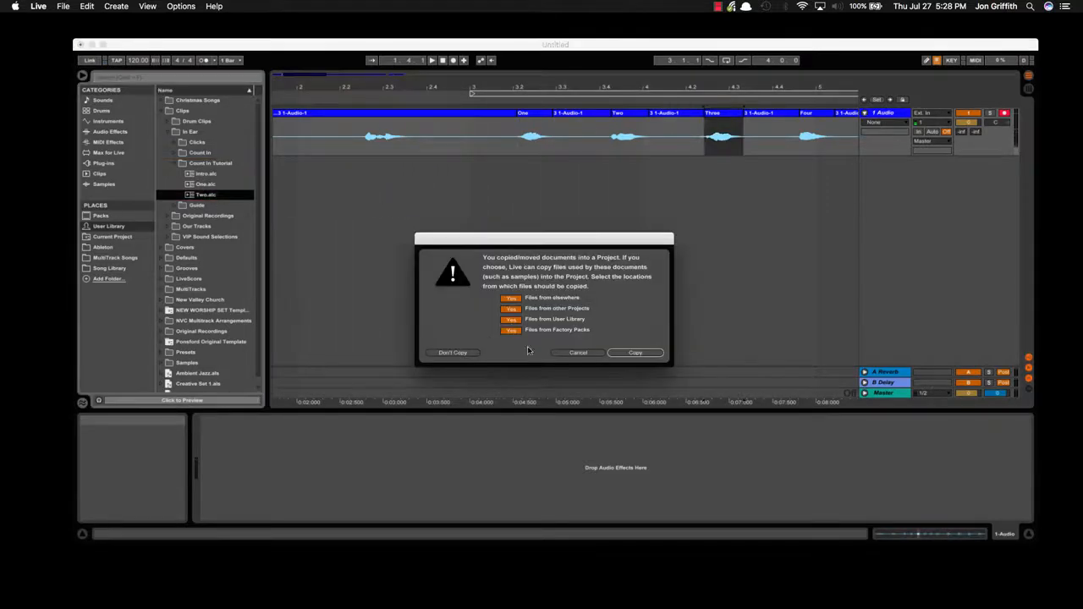
click(639, 355)
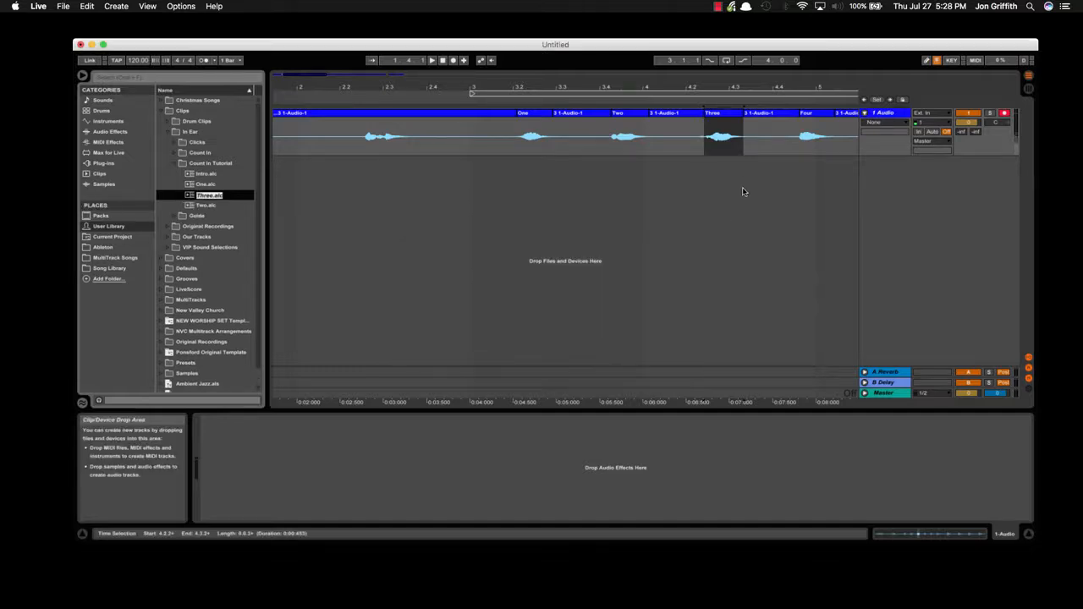
- Save the Four clip in the Count In Tutorial folder and copy its audio files along with it
scroll(739, 196, right, 5)
click(649, 118)
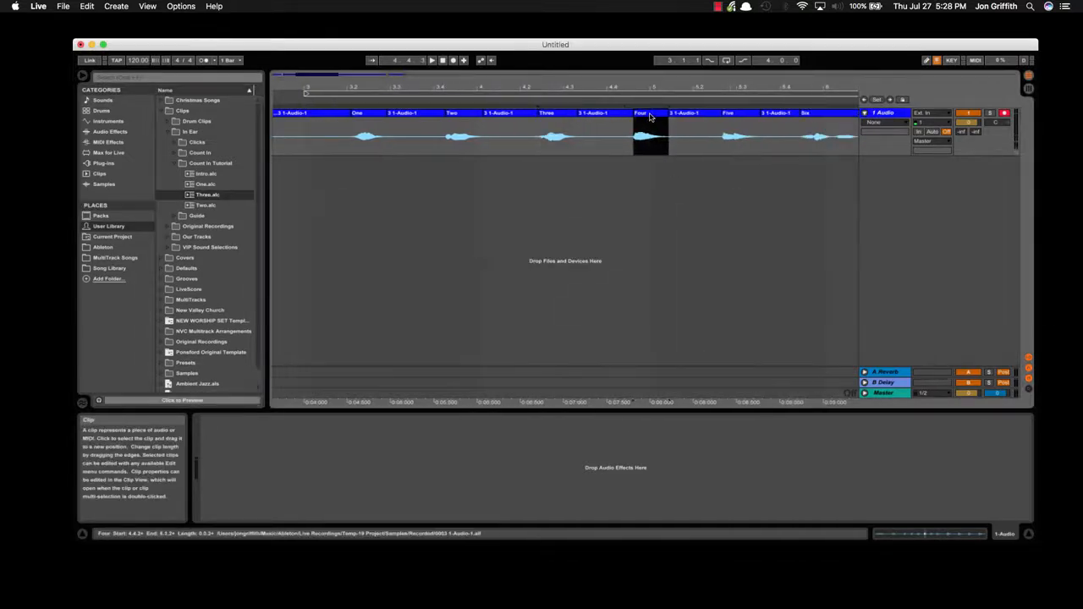
drag(648, 119, 197, 165)
click(634, 352)
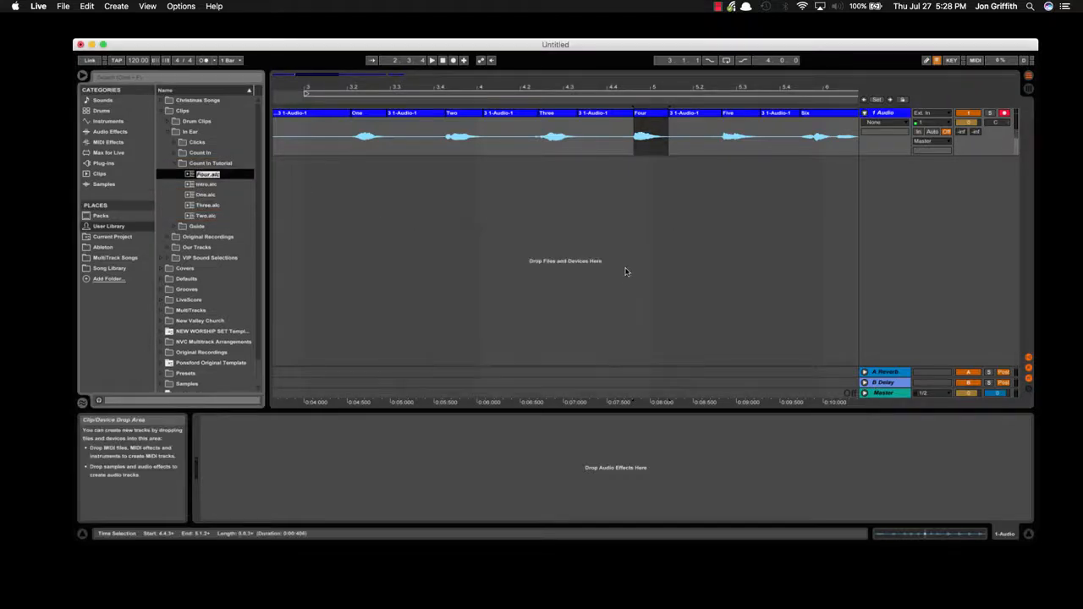
click(662, 216)
- Save the Five clip from bar 5 in the Count In Tutorial folder, copying the files it uses
scroll(663, 216, right, 3)
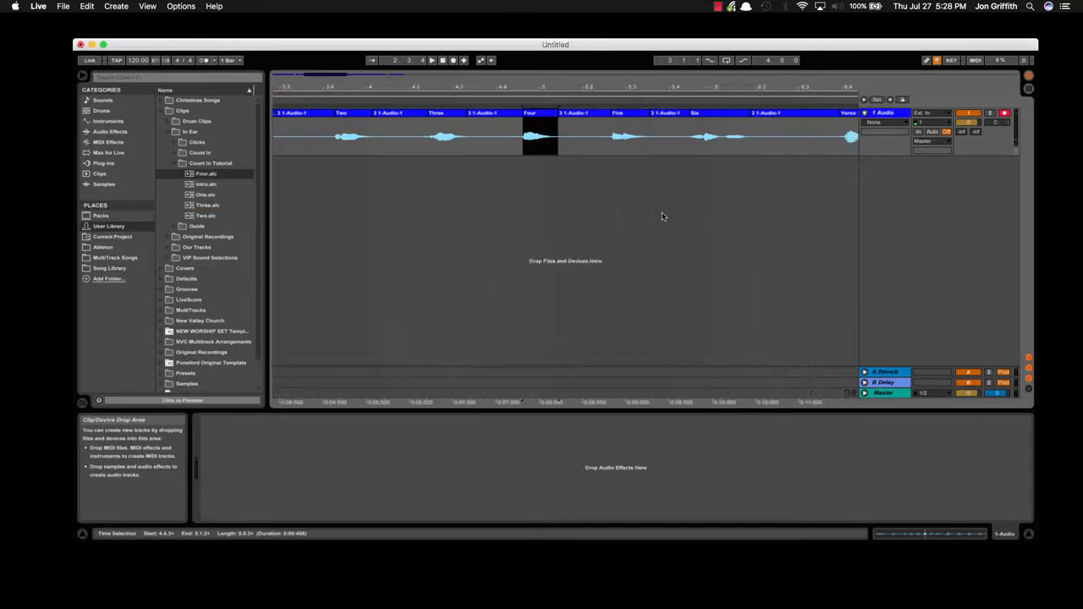
scroll(662, 216, right, 2)
click(575, 116)
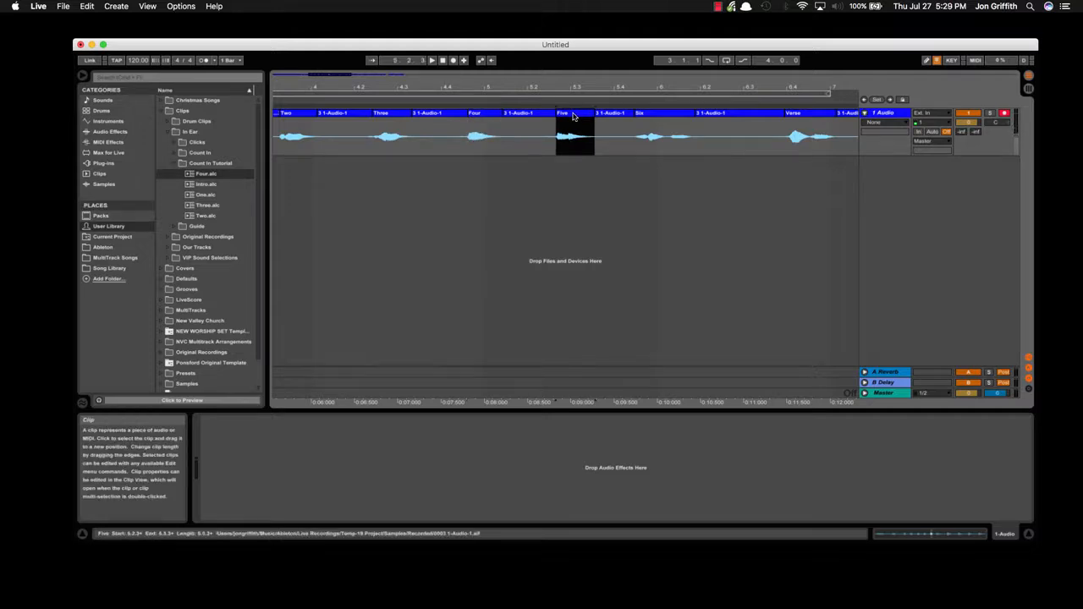
drag(573, 116, 221, 173)
click(628, 356)
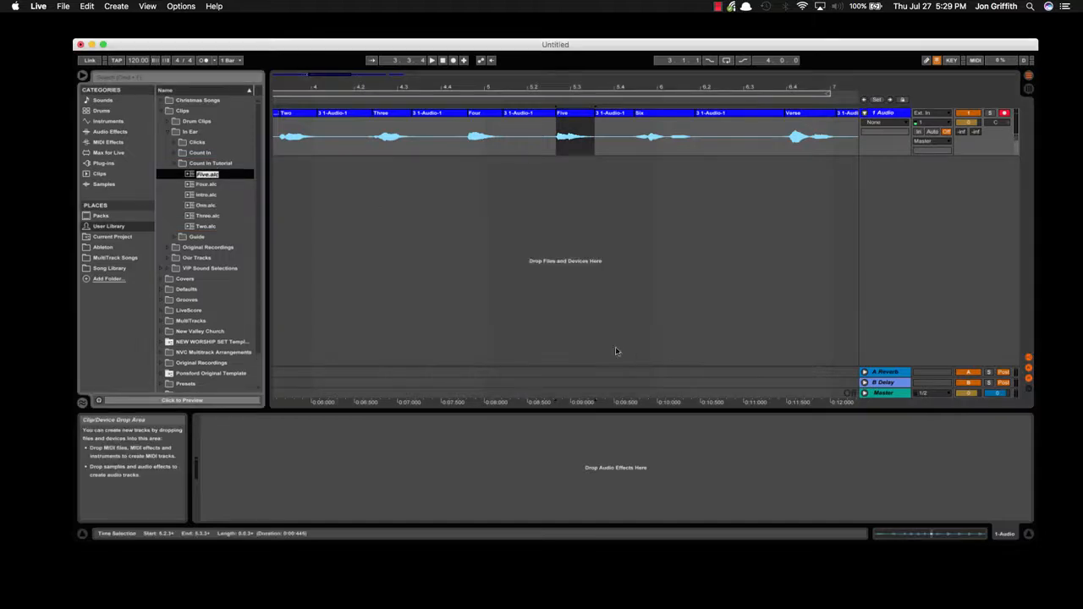
- Save the Six and Verse clips in the Count In Tutorial folder, copying the files used by each
click(668, 118)
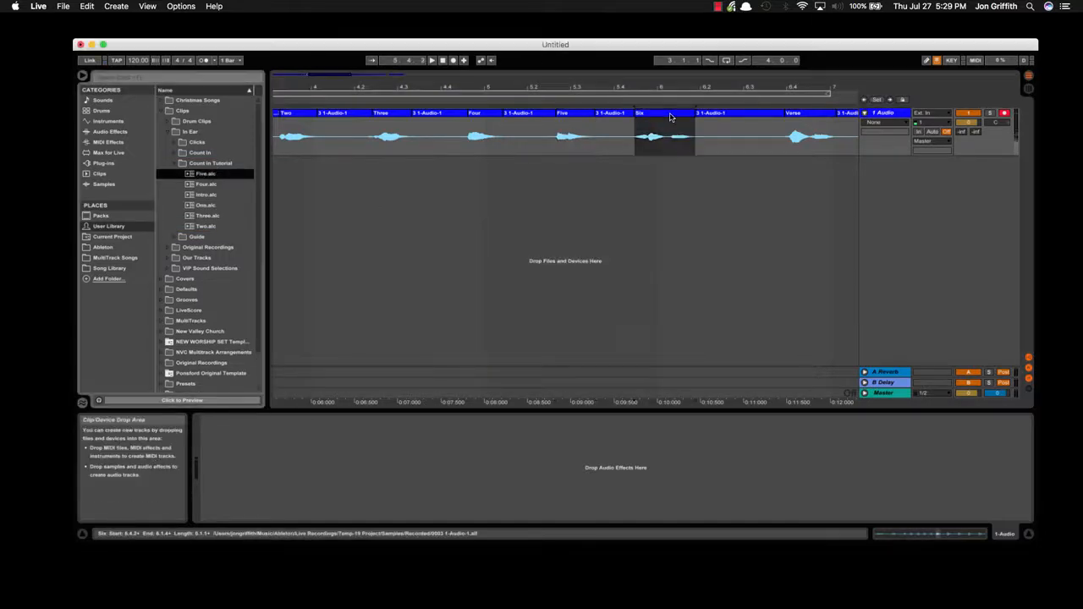
drag(670, 116, 264, 166)
click(624, 356)
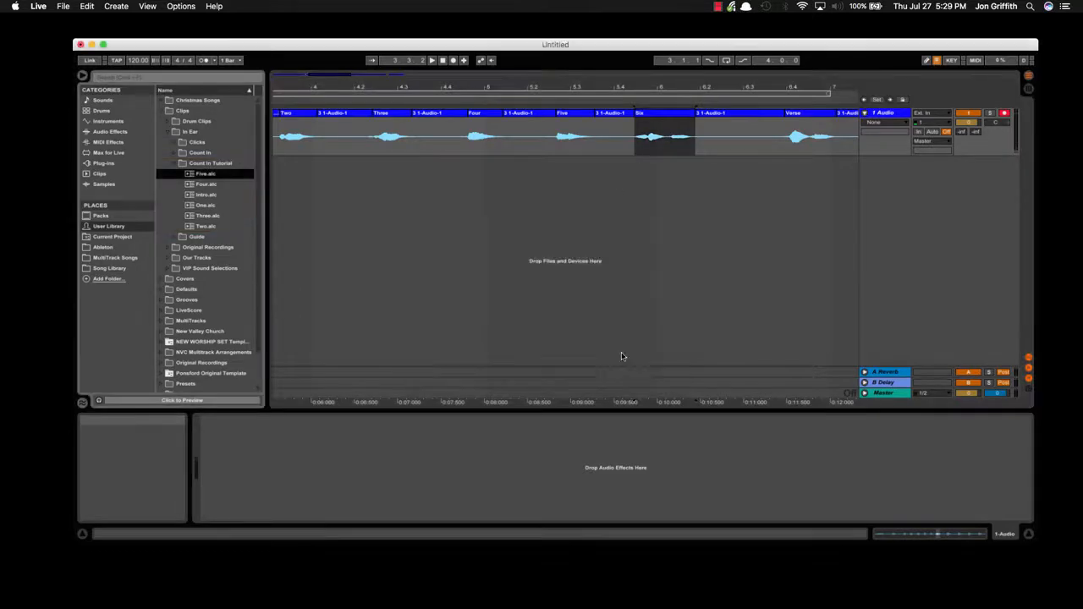
scroll(676, 210, right, 5)
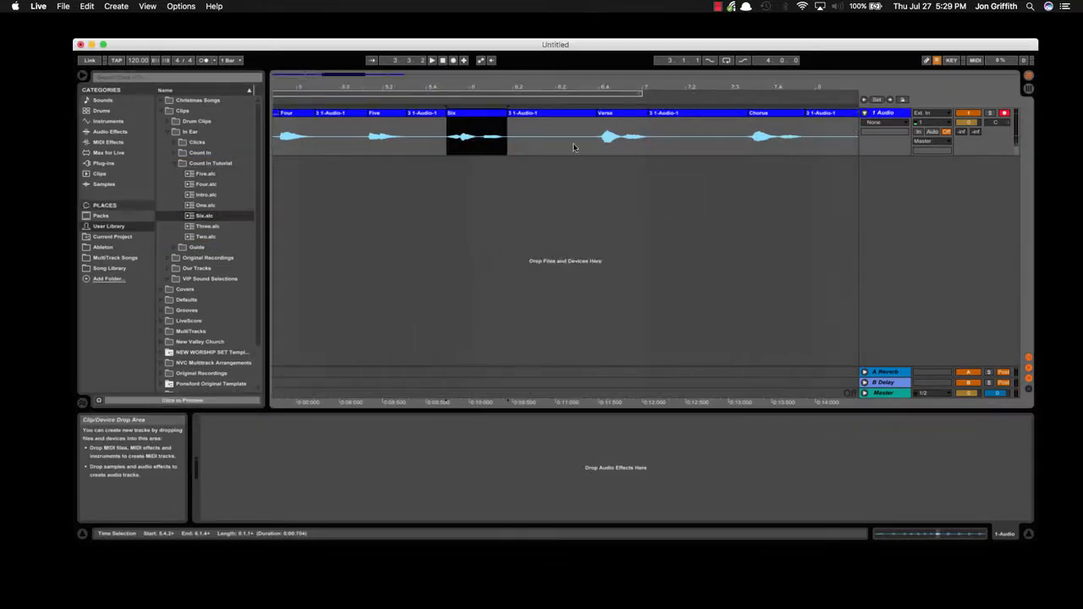
click(620, 117)
drag(620, 117, 207, 170)
click(635, 353)
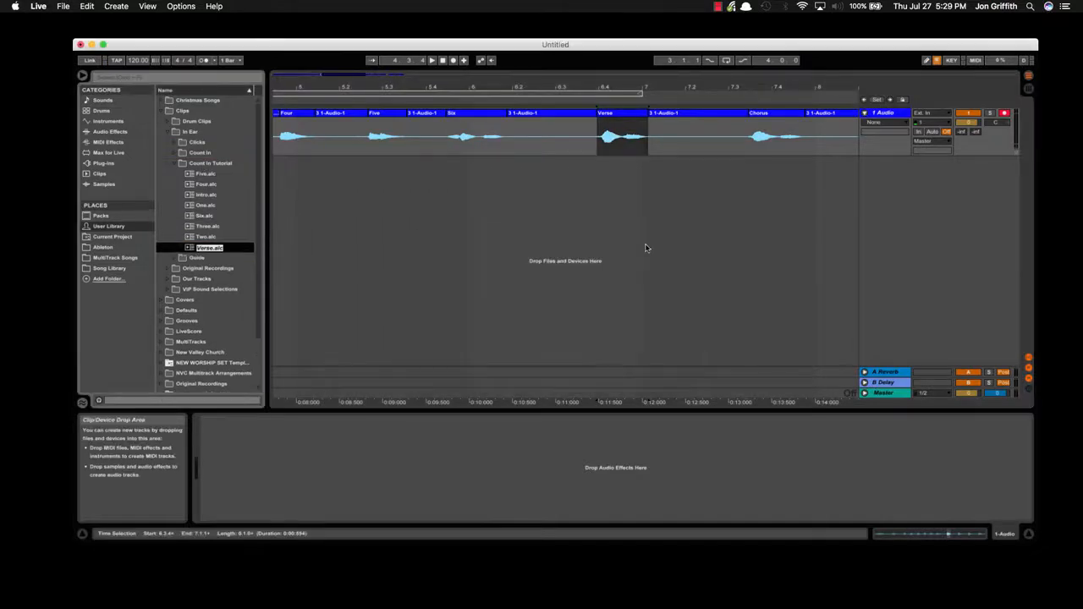
click(712, 229)
- Save the Chorus clip from bar 7 in the Count In Tutorial folder, copying the files it uses
scroll(712, 229, right, 5)
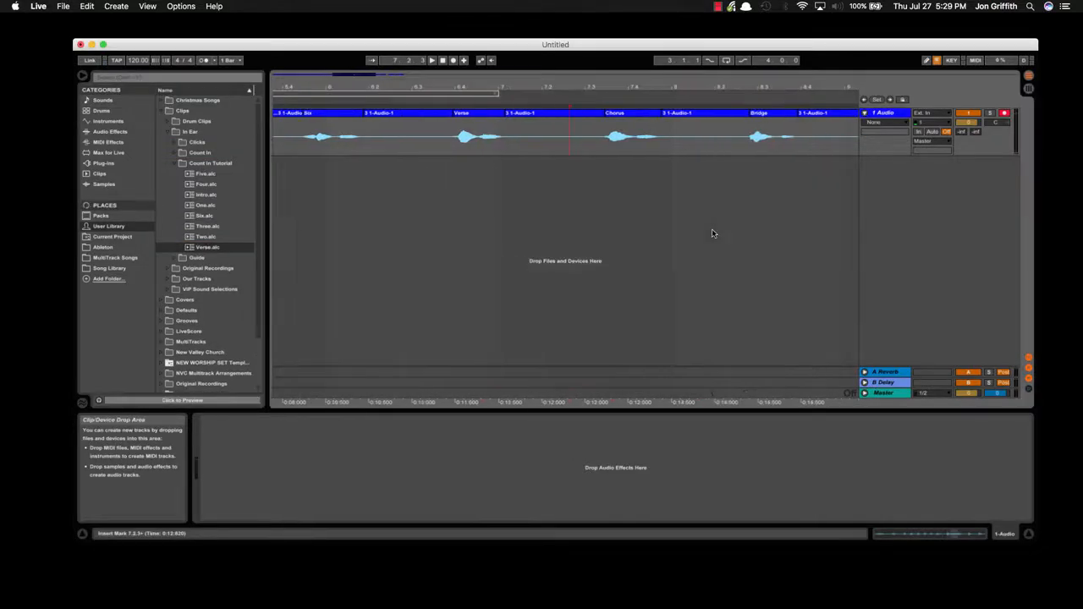
drag(541, 127, 210, 166)
click(654, 353)
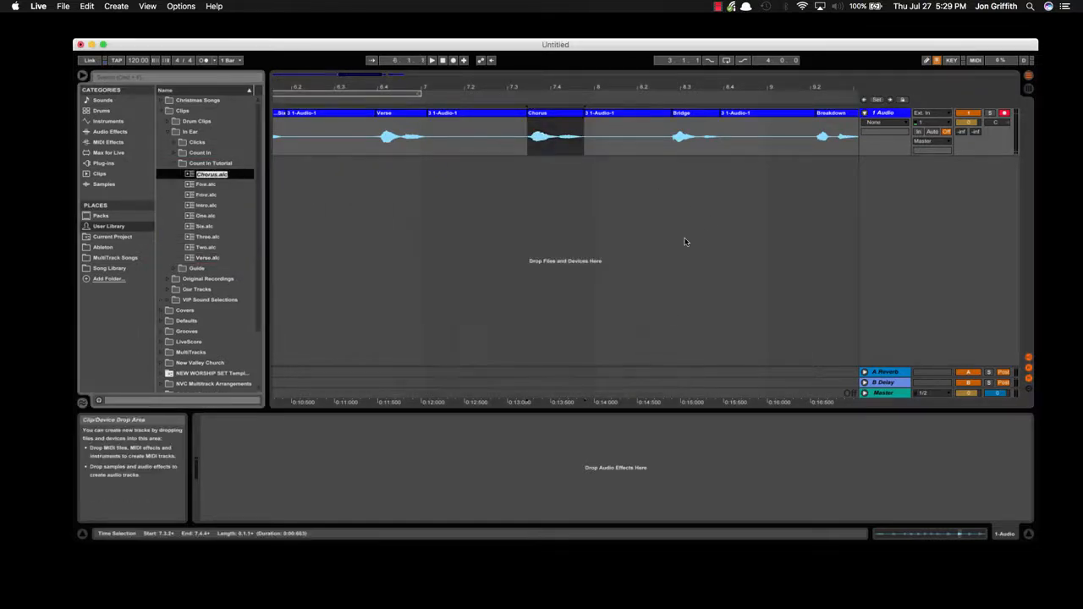
click(685, 240)
- Save the Bridge clip from bar 8 in the Count In Tutorial folder, copying the files it uses
scroll(685, 240, right, 3)
scroll(685, 240, right, 1)
drag(533, 116, 204, 171)
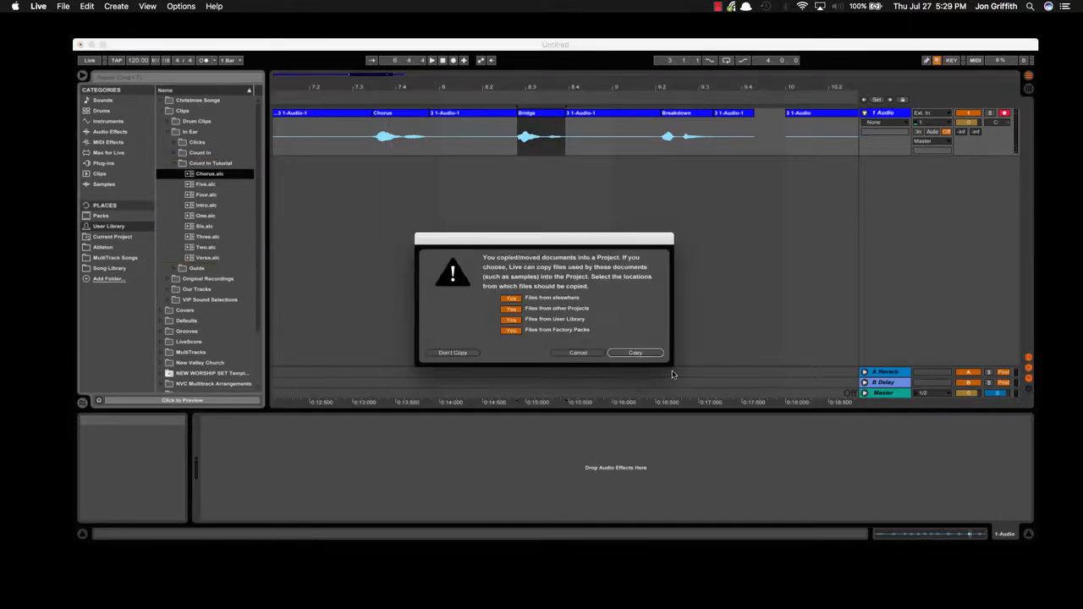
click(650, 357)
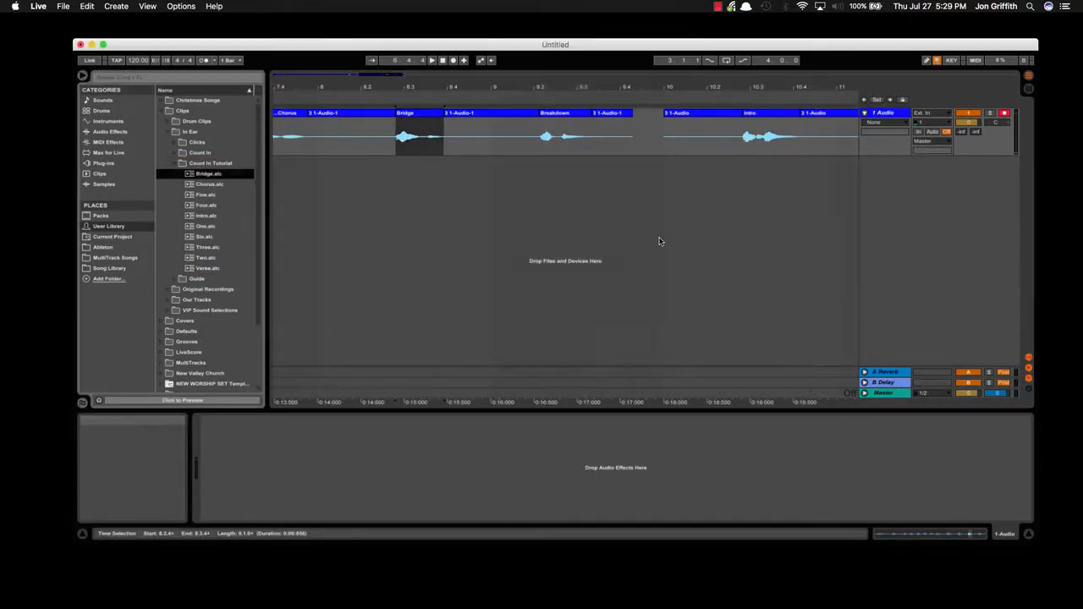
click(660, 243)
- Save the Breakdown clip from bar 9 in the Count In Tutorial folder, copying the files it uses
scroll(660, 242, right, 2)
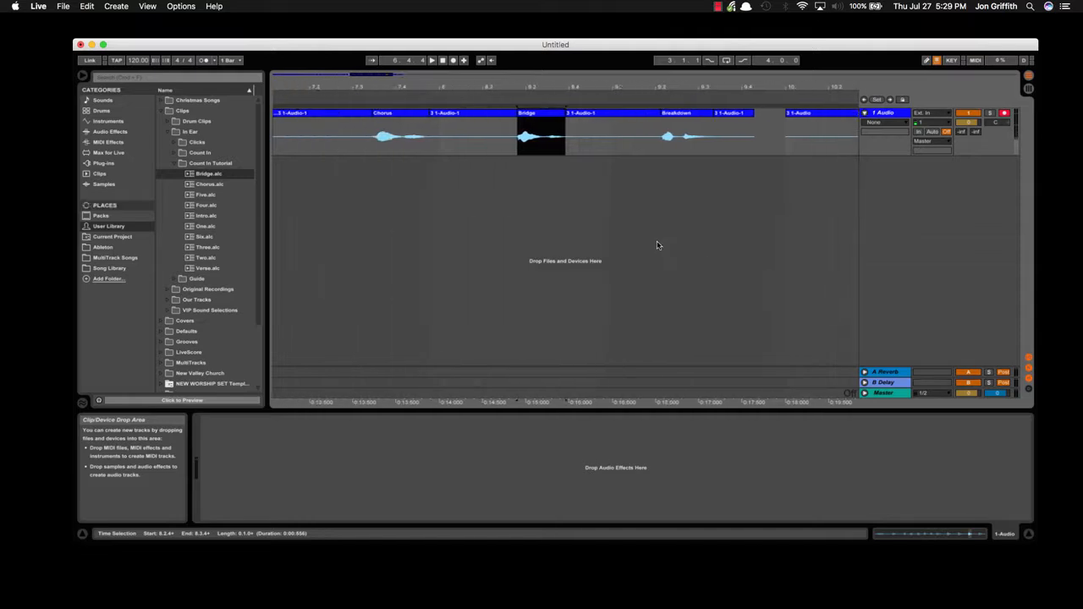
scroll(651, 244, right, 3)
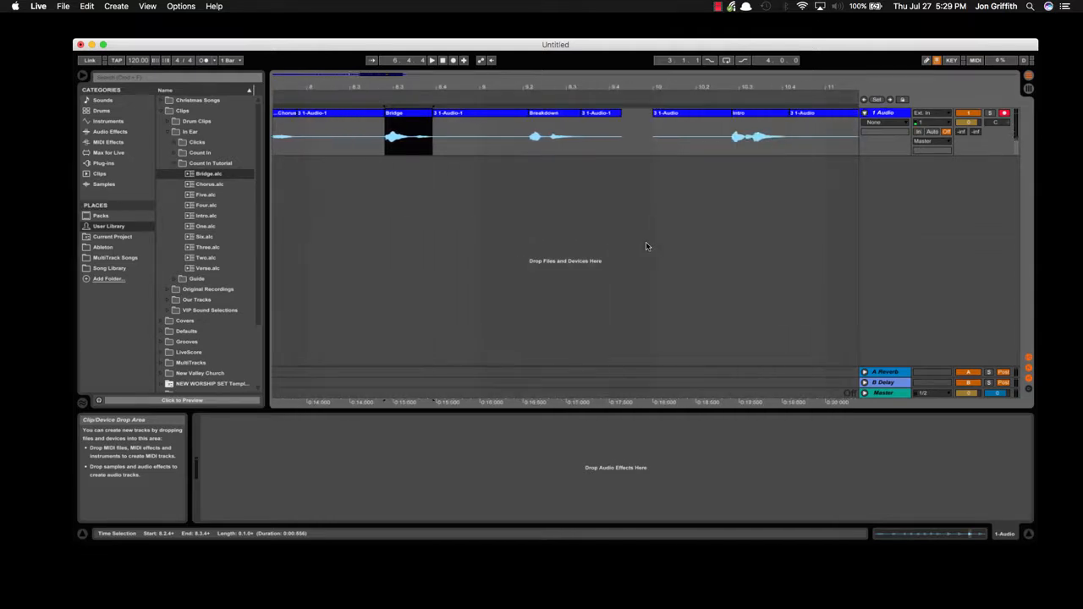
scroll(645, 246, right, 1)
scroll(644, 244, left, 1)
scroll(643, 245, right, 1)
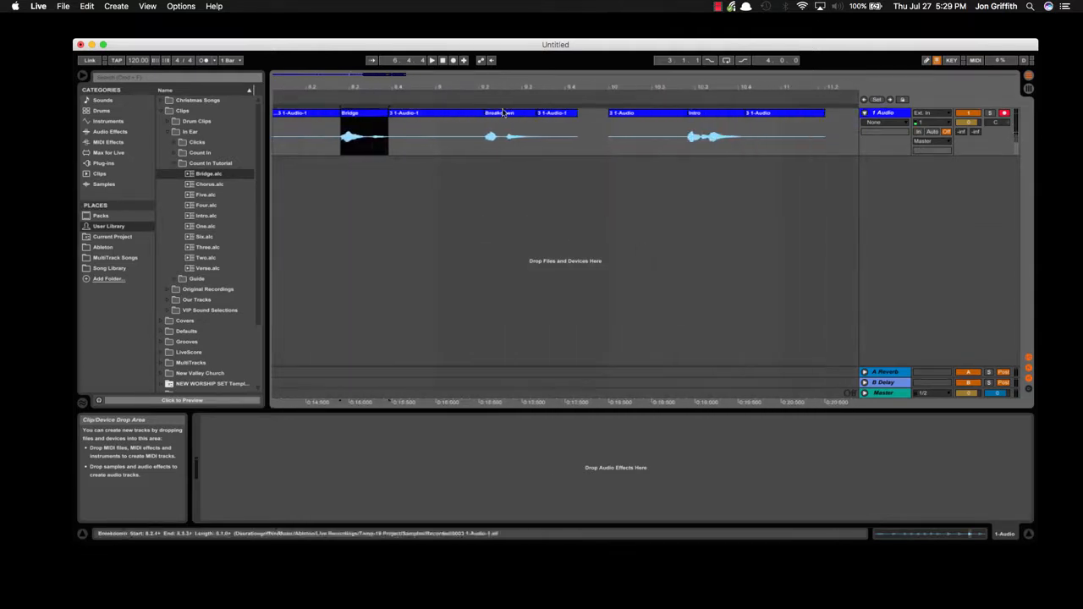
click(503, 113)
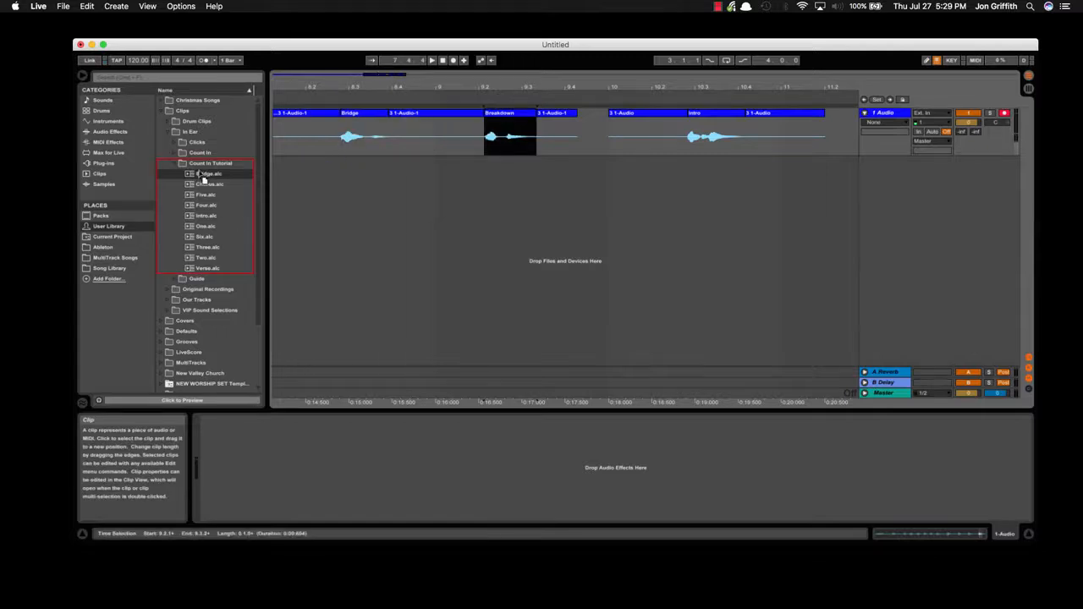
drag(203, 178, 204, 175)
click(634, 352)
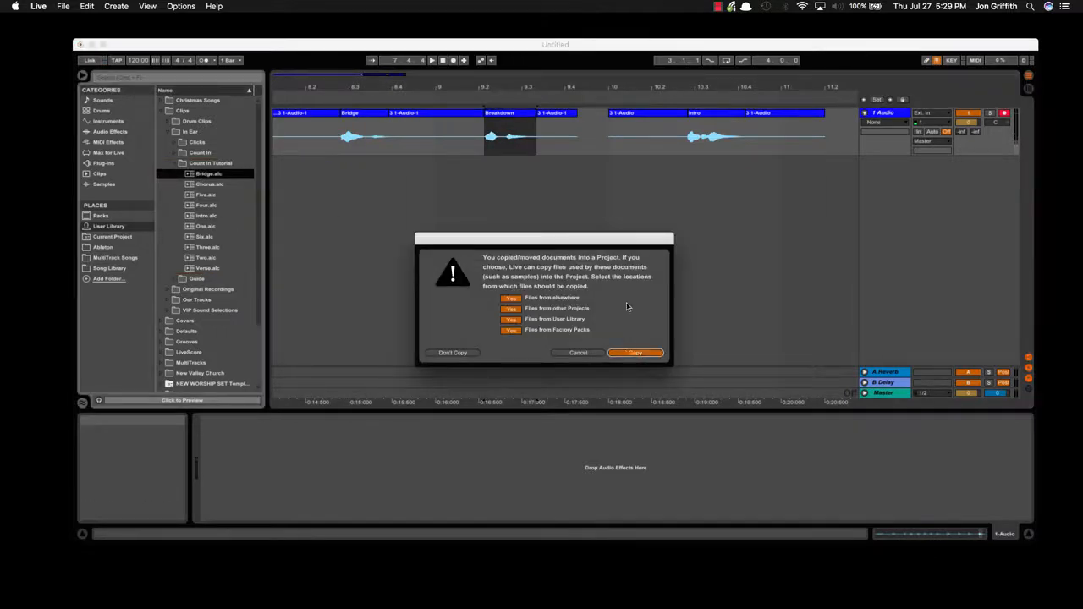
key(Return)
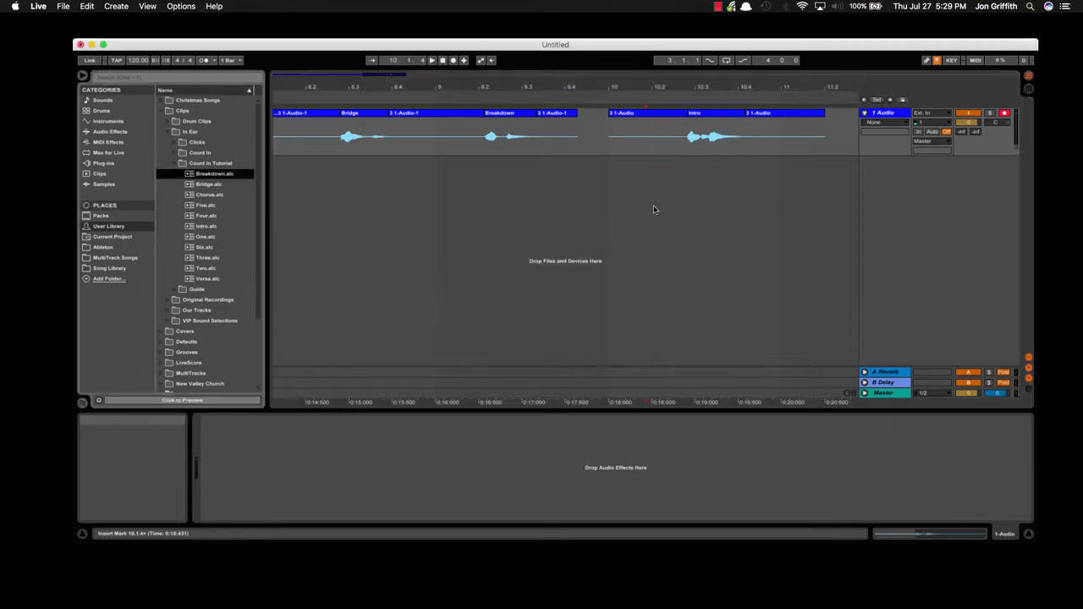
- Delete all recorded clips from the arrangement's audio track
click(647, 211)
scroll(647, 186, left, 2)
click(640, 151)
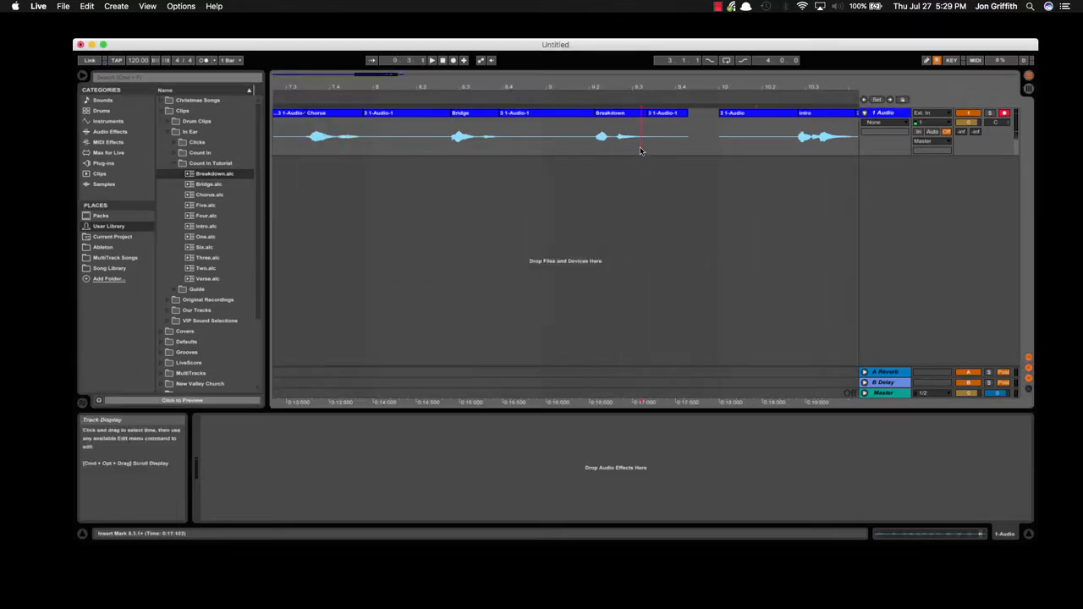
key(super+a)
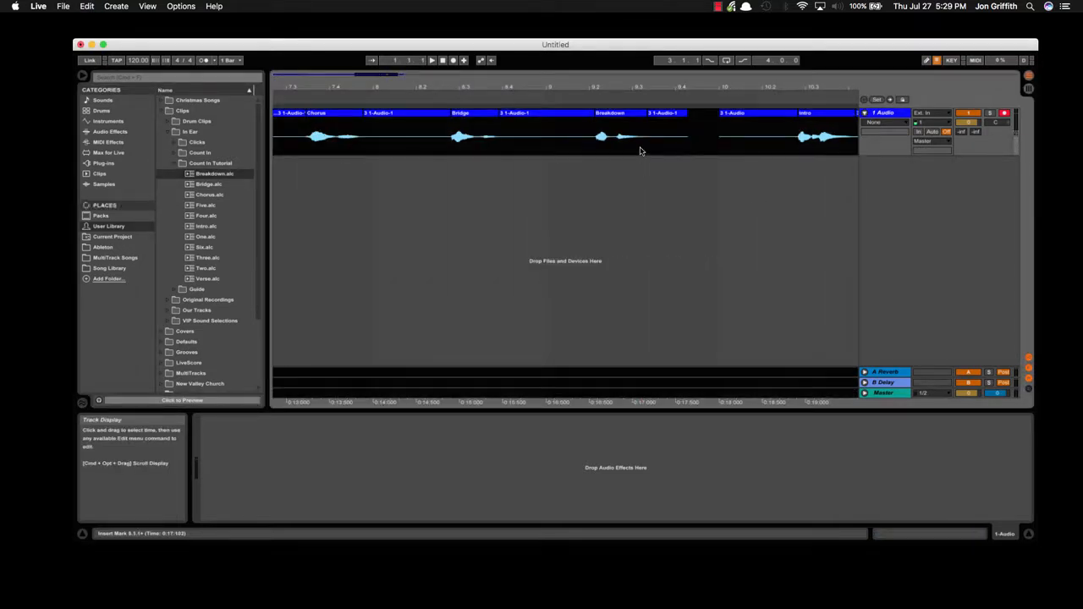
key(Delete)
click(590, 151)
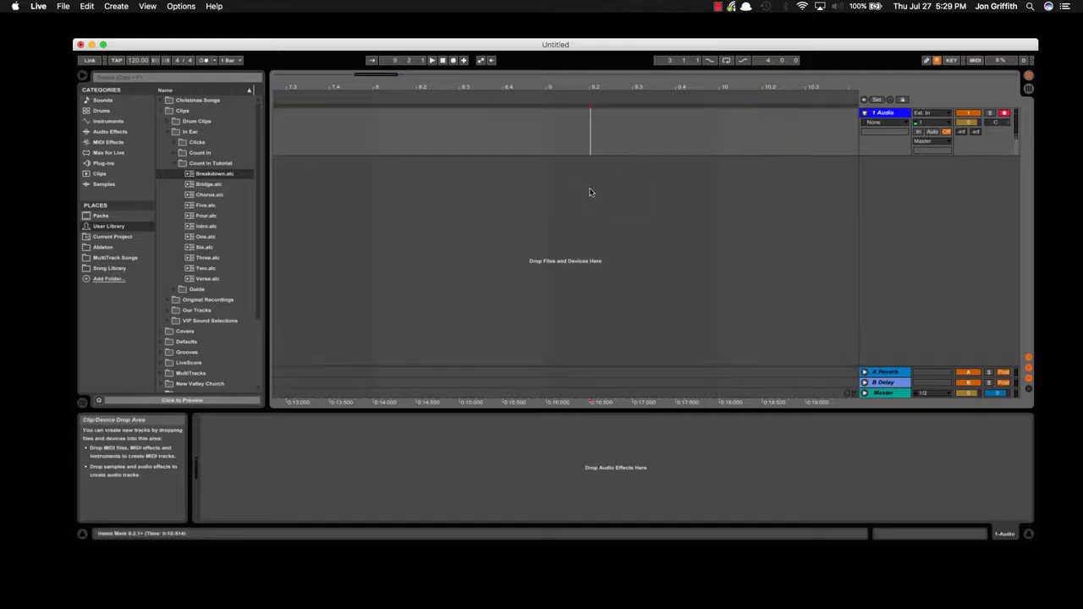
- Switch to Session View and insert a MIDI track beside the audio track
key(Tab)
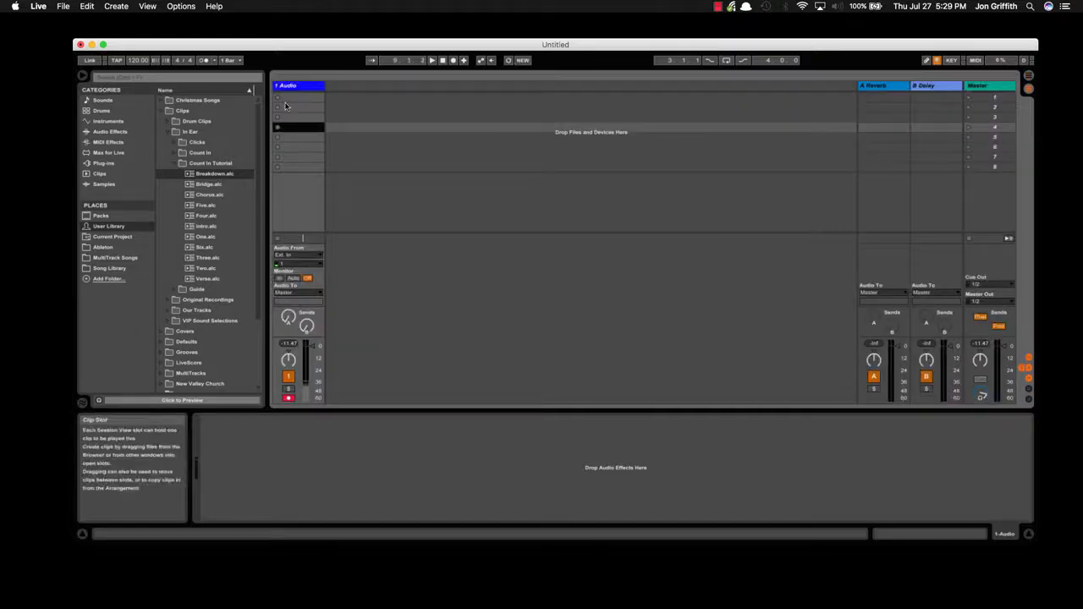
click(183, 164)
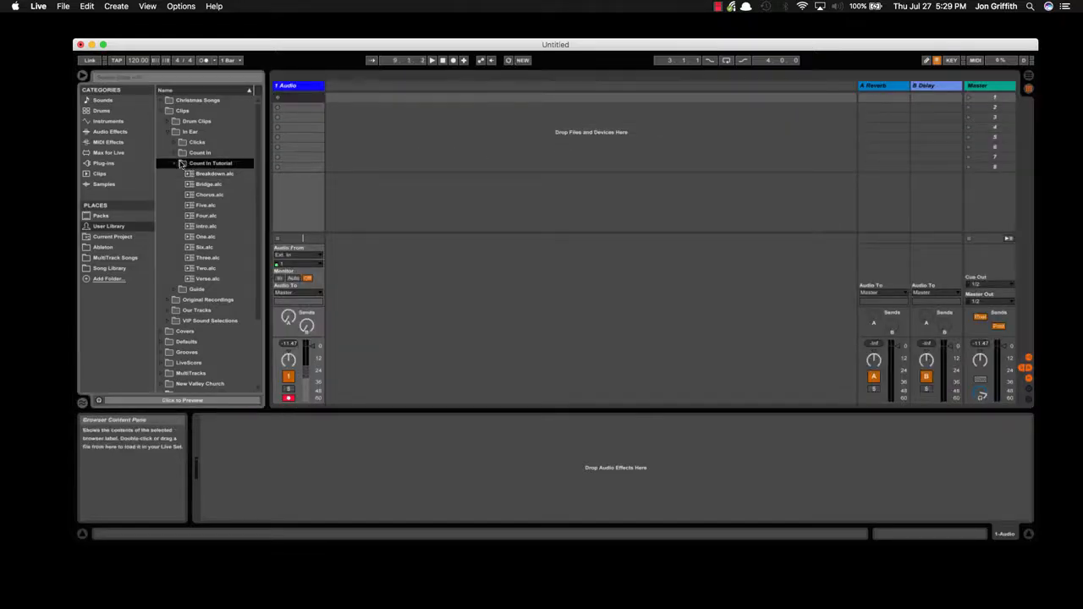
click(371, 141)
right_click(370, 126)
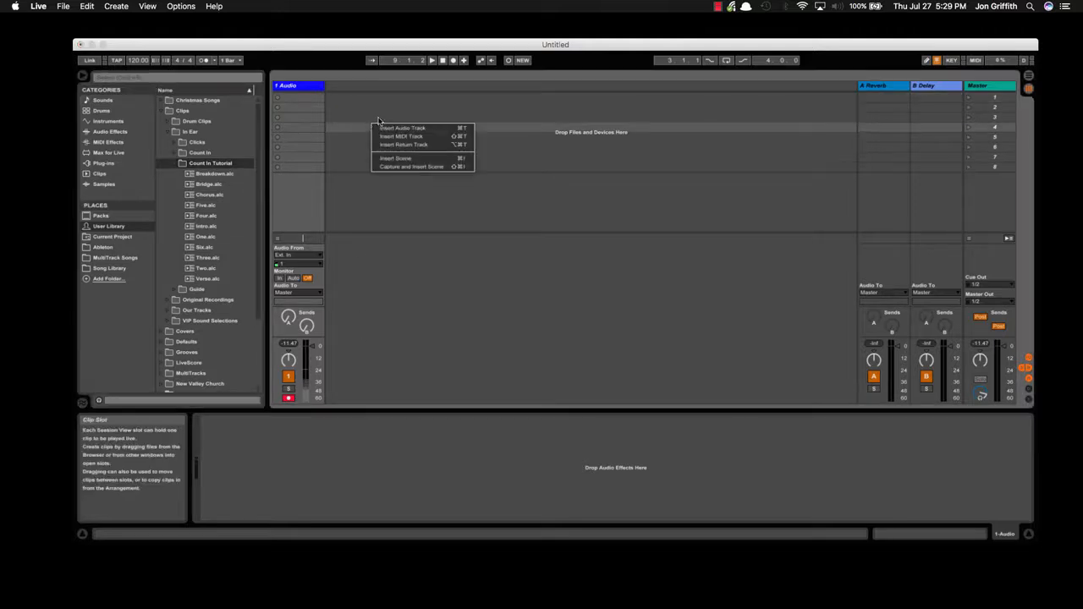
click(385, 137)
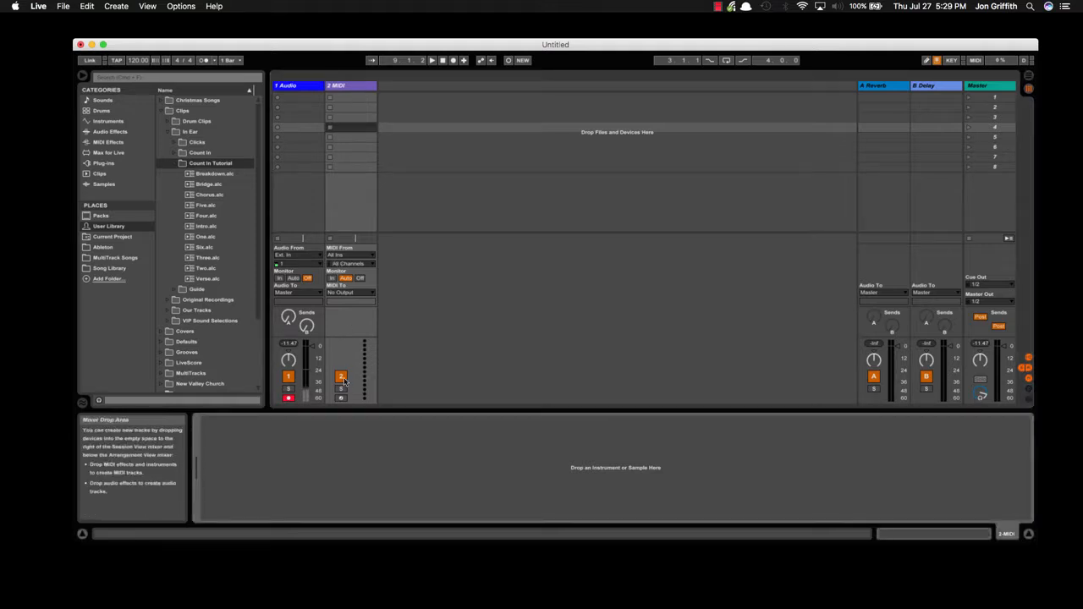
- Load an empty Drum Rack instrument onto the new MIDI track and select pad C-2
click(105, 122)
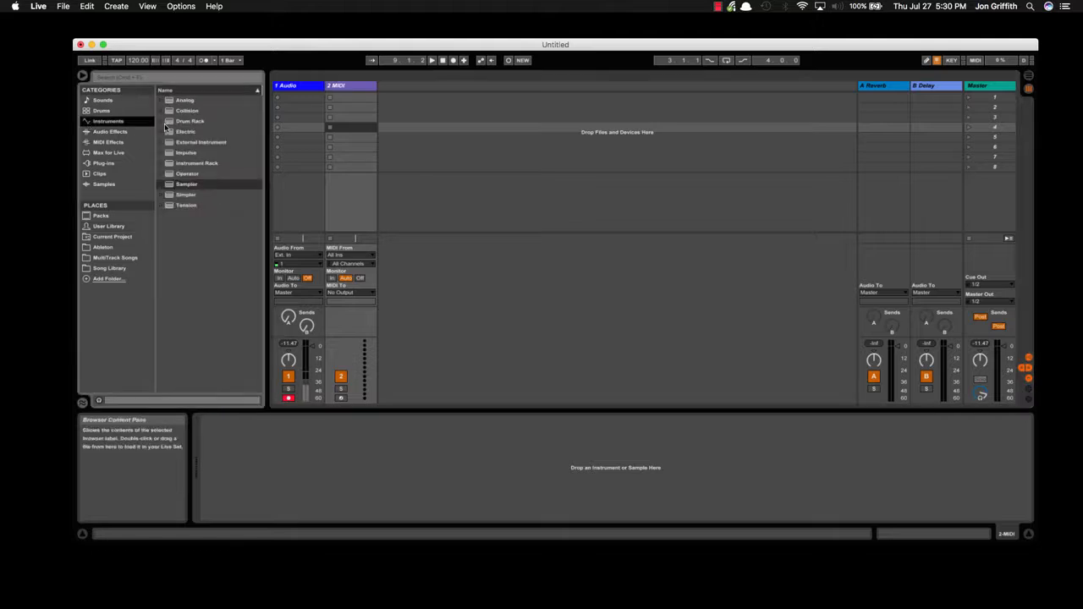
drag(188, 122, 350, 93)
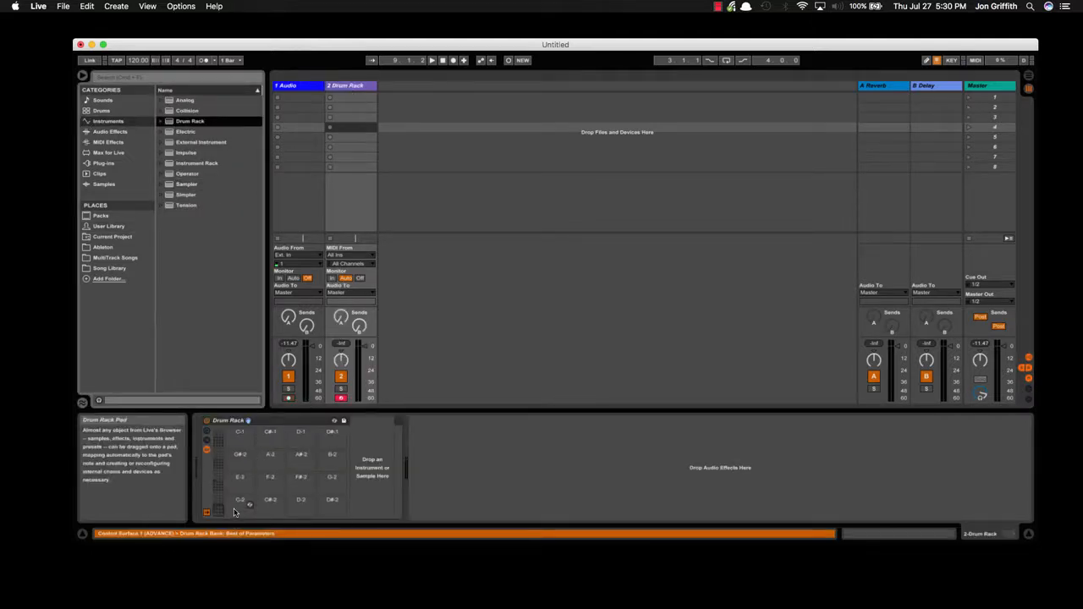
click(236, 508)
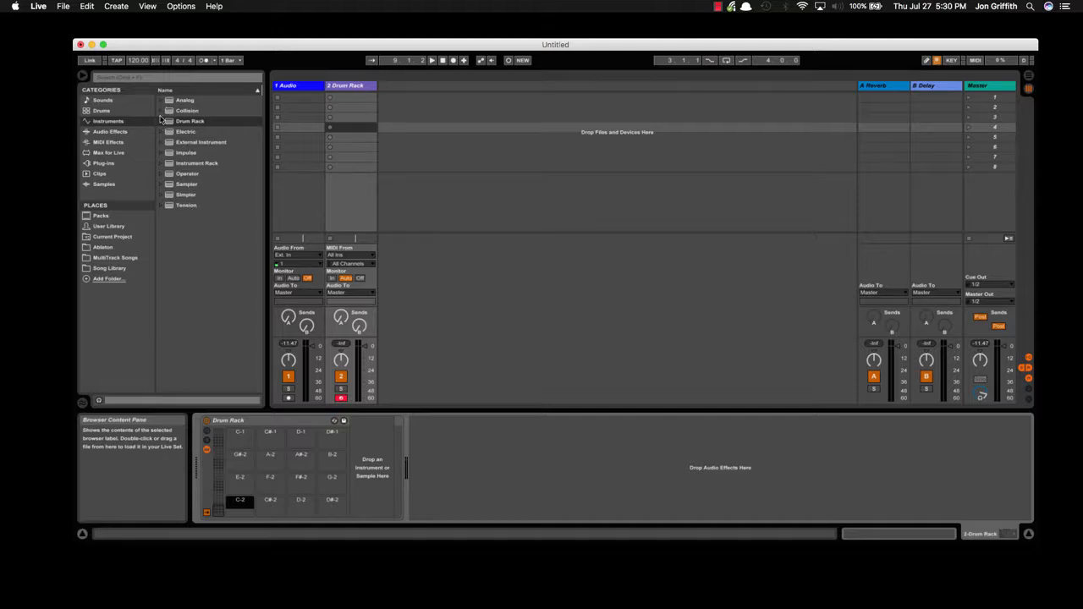
- Load the One and Two clips from Count In Tutorial onto pads C-1 and C#-1, and rename the pads One and Two
click(105, 226)
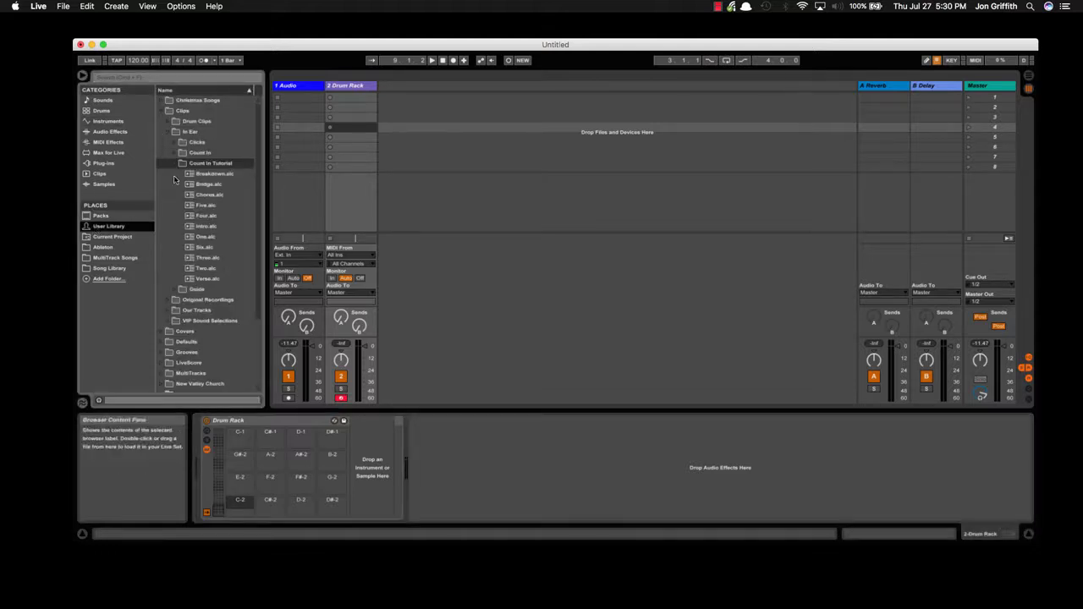
click(191, 174)
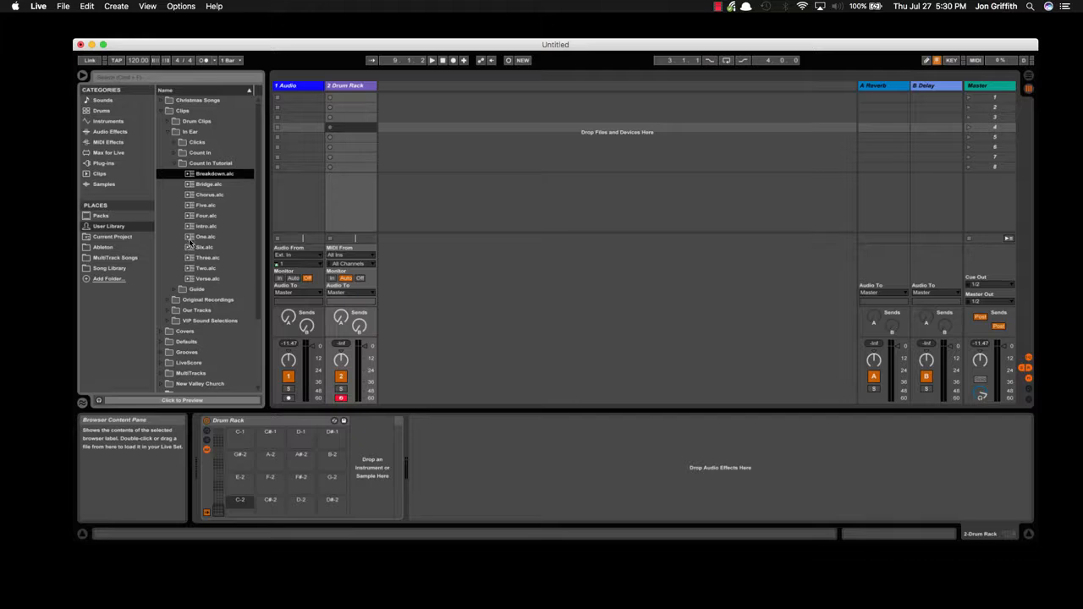
drag(192, 240, 235, 438)
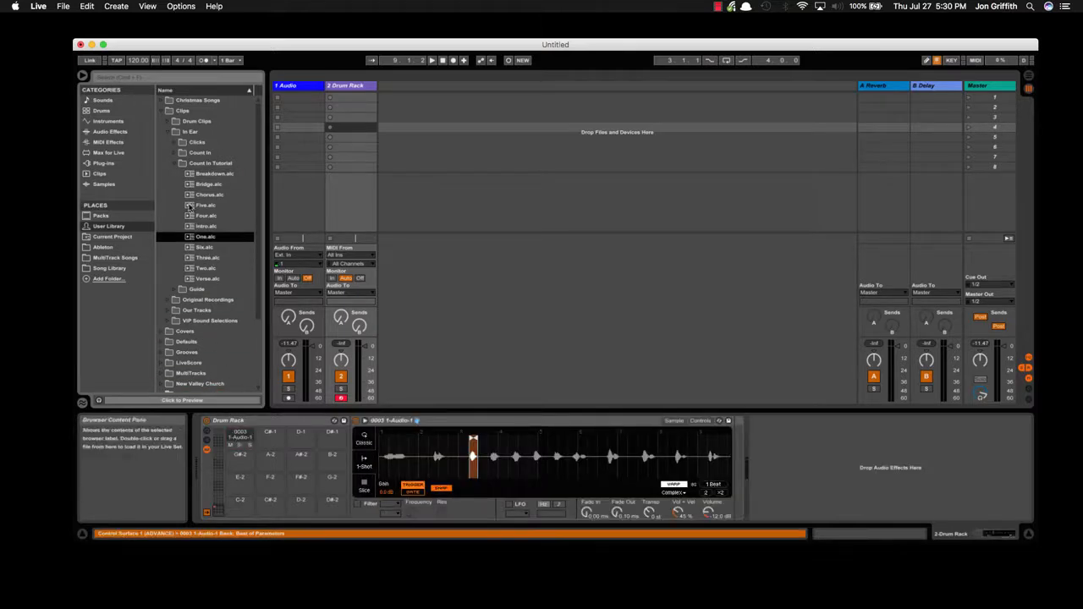
drag(191, 268, 272, 436)
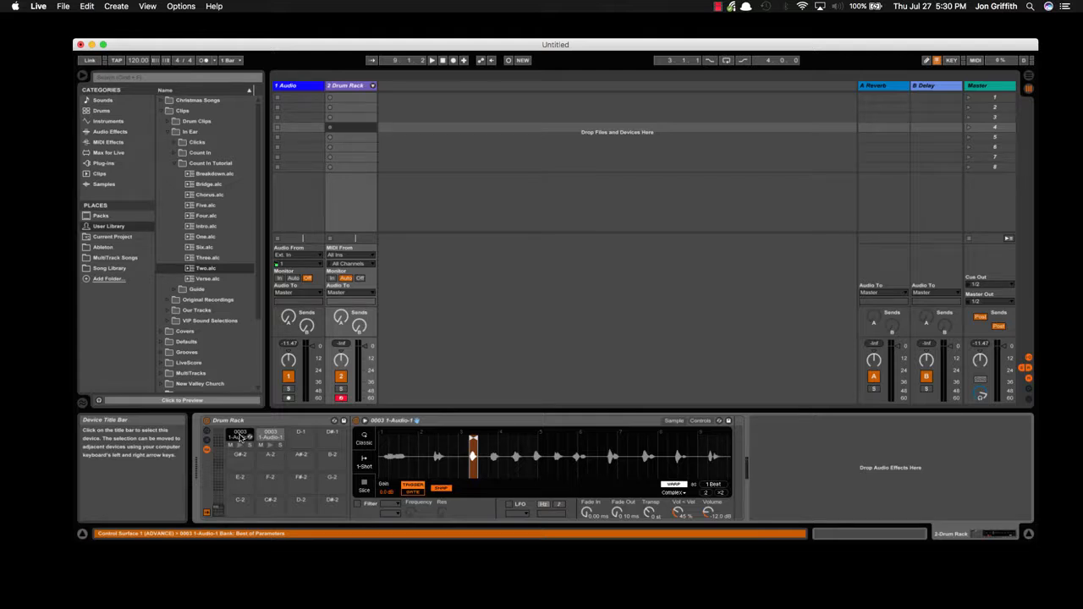
key(super+c)
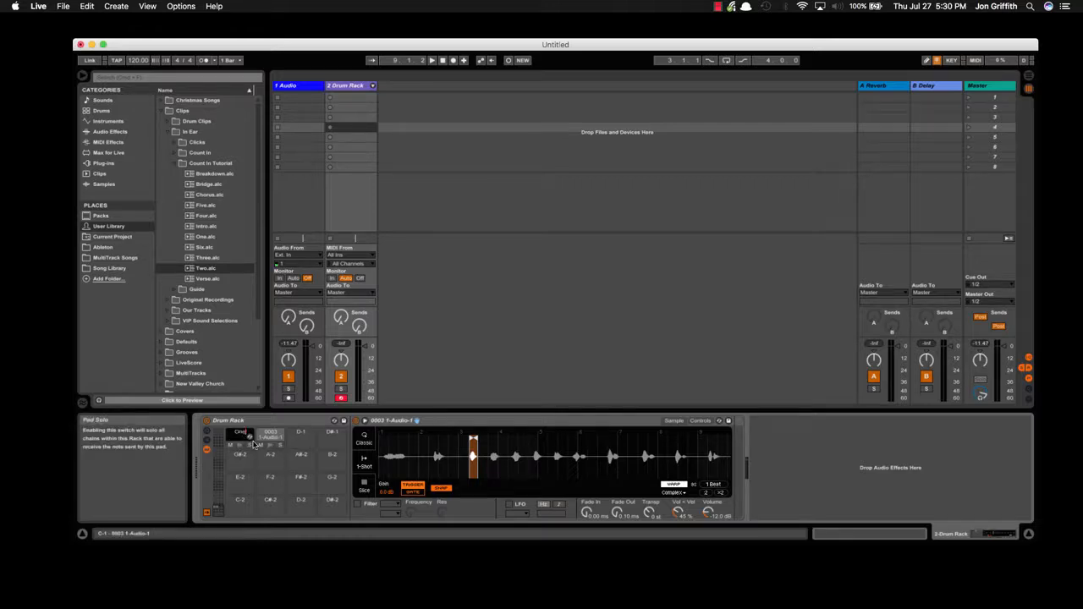
click(269, 438)
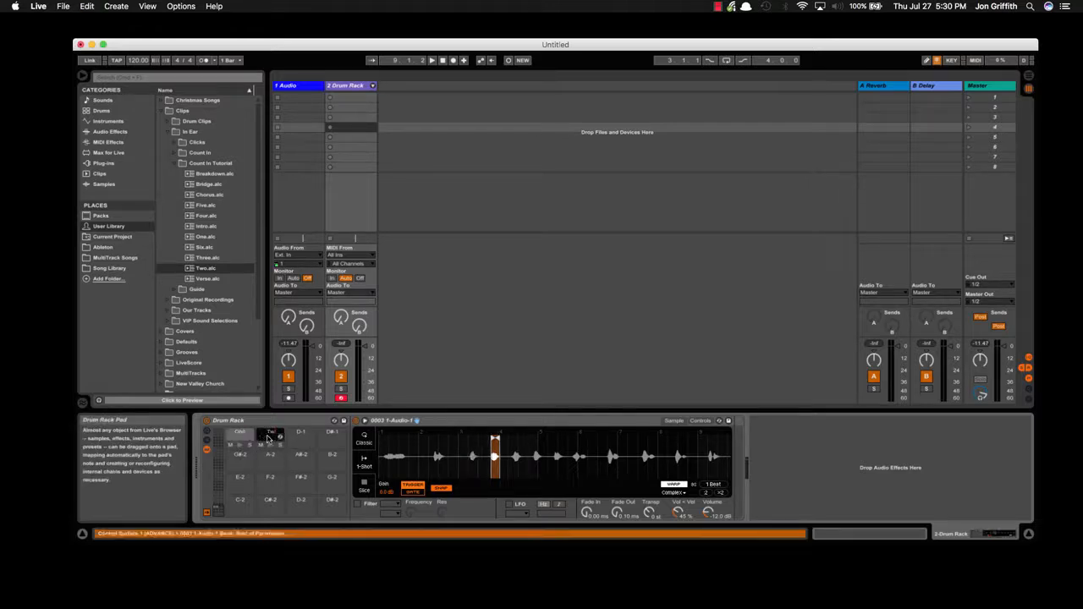
- Load the Three, Four, Five and Six clips onto Drum Rack pads D-1, D#-1, G#-2 and A-2
click(203, 257)
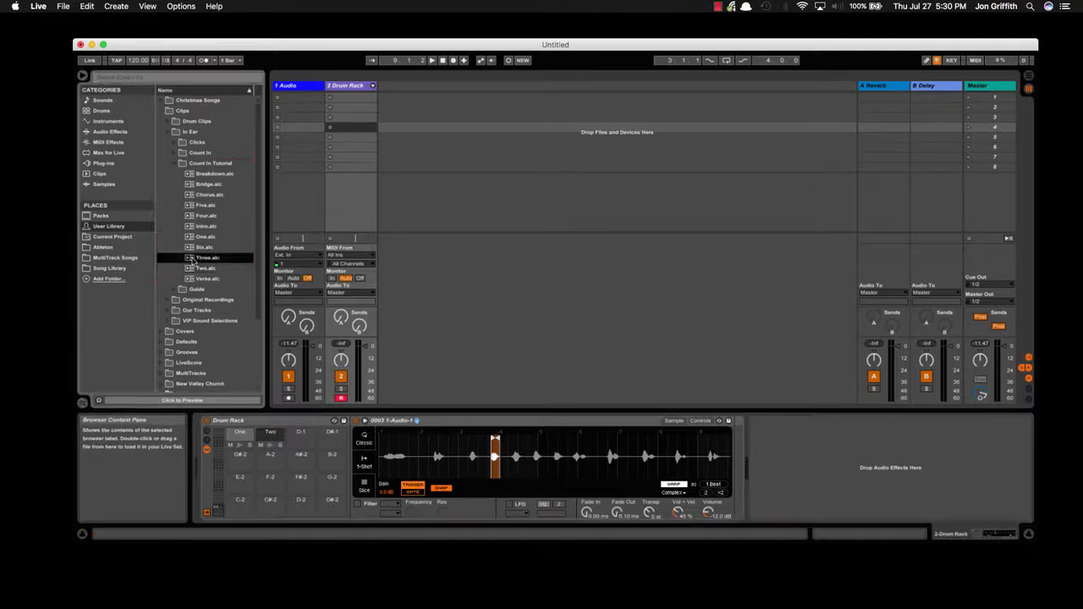
click(300, 437)
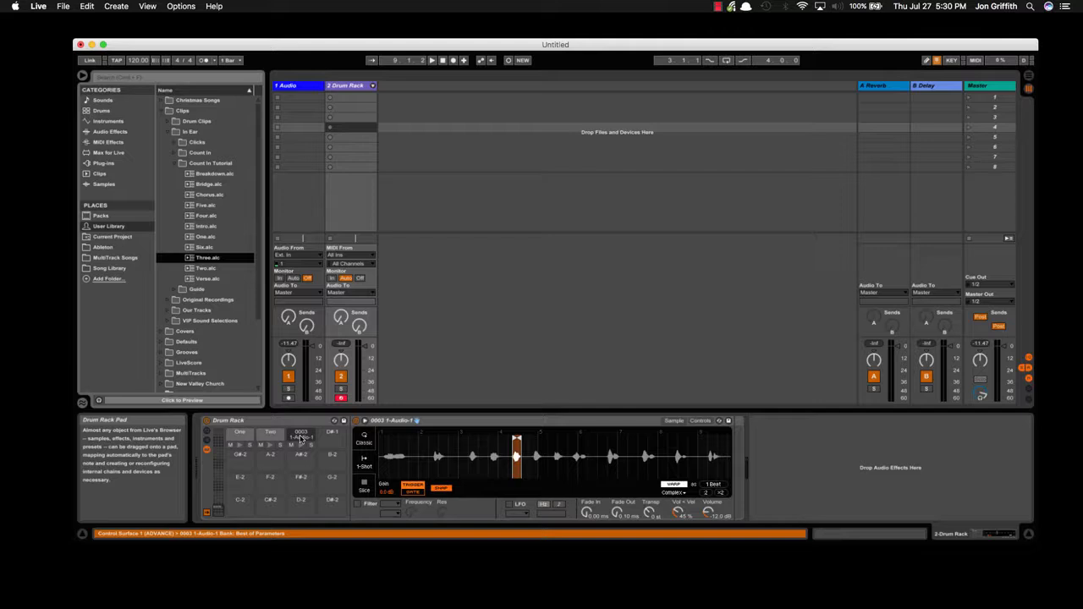
click(191, 217)
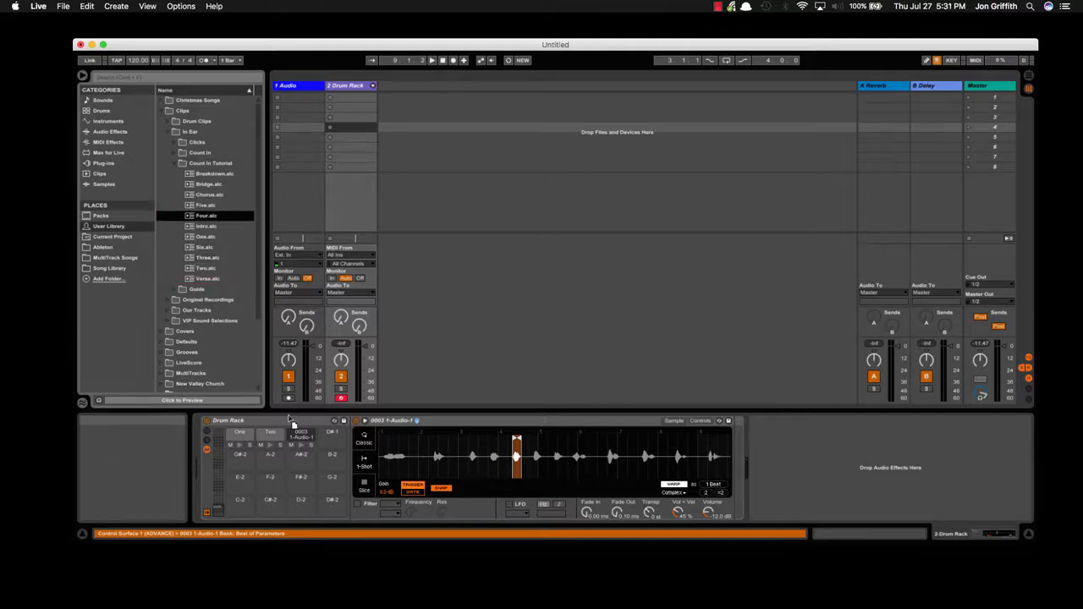
click(330, 436)
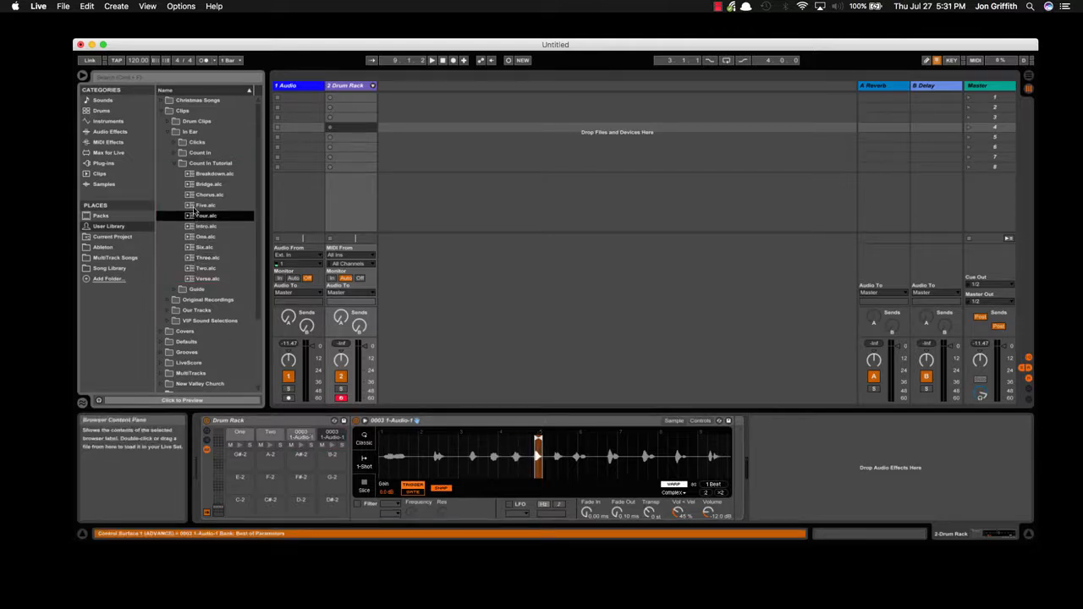
mouse_move(196, 205)
mouse_down()
mouse_move(232, 345)
mouse_move(241, 476)
mouse_move(241, 457)
mouse_up()
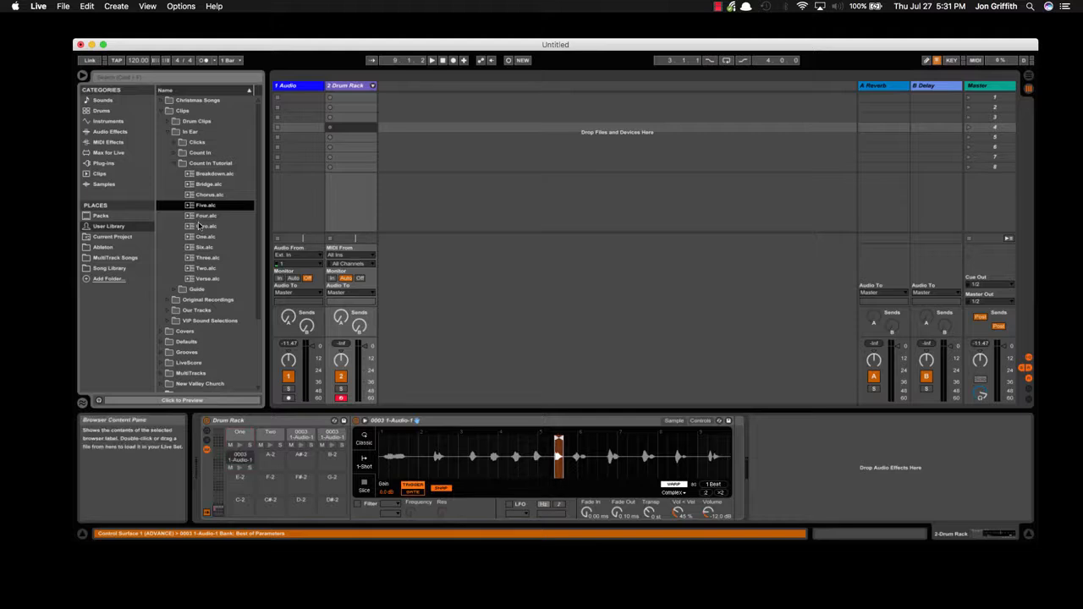
drag(196, 249, 268, 460)
- Rename the four unnamed loaded pads Three, Four, Five and Six
click(300, 435)
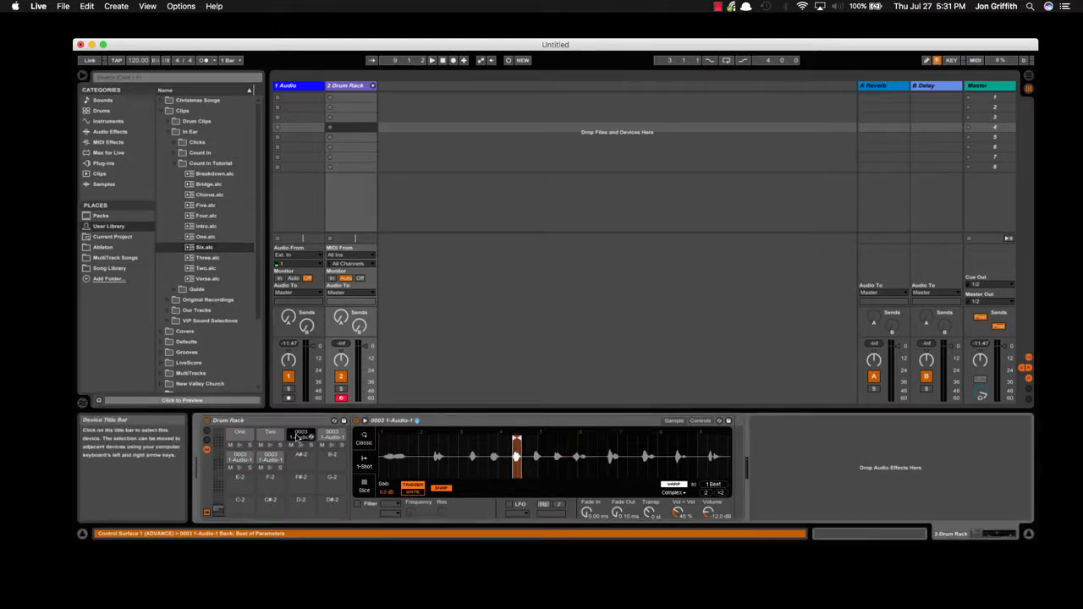
key(Tab)
click(330, 436)
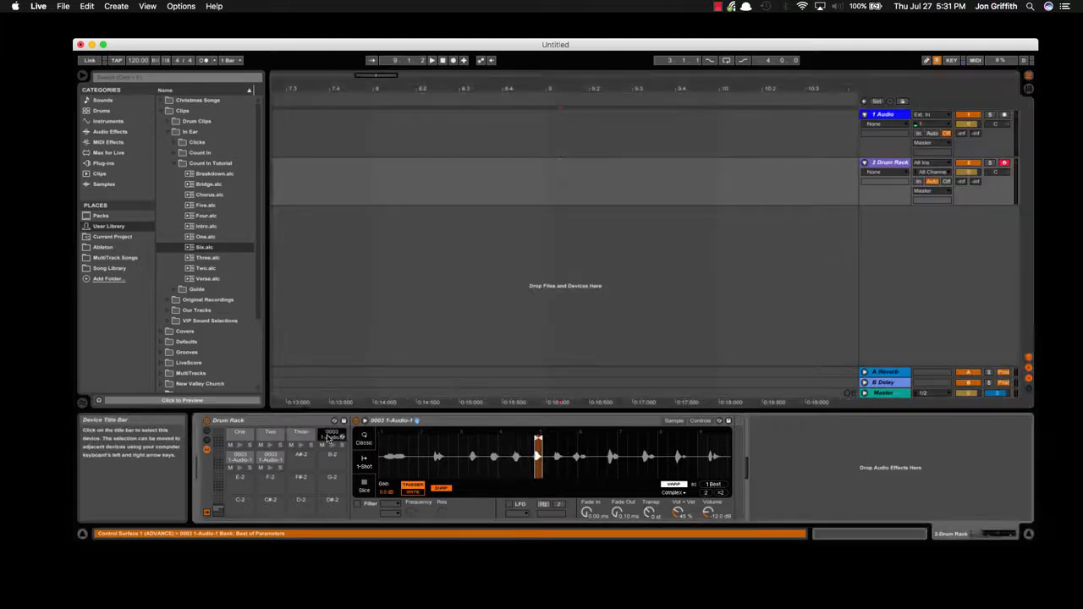
text(Four)
click(245, 462)
key(ctrl+r)
text(V)
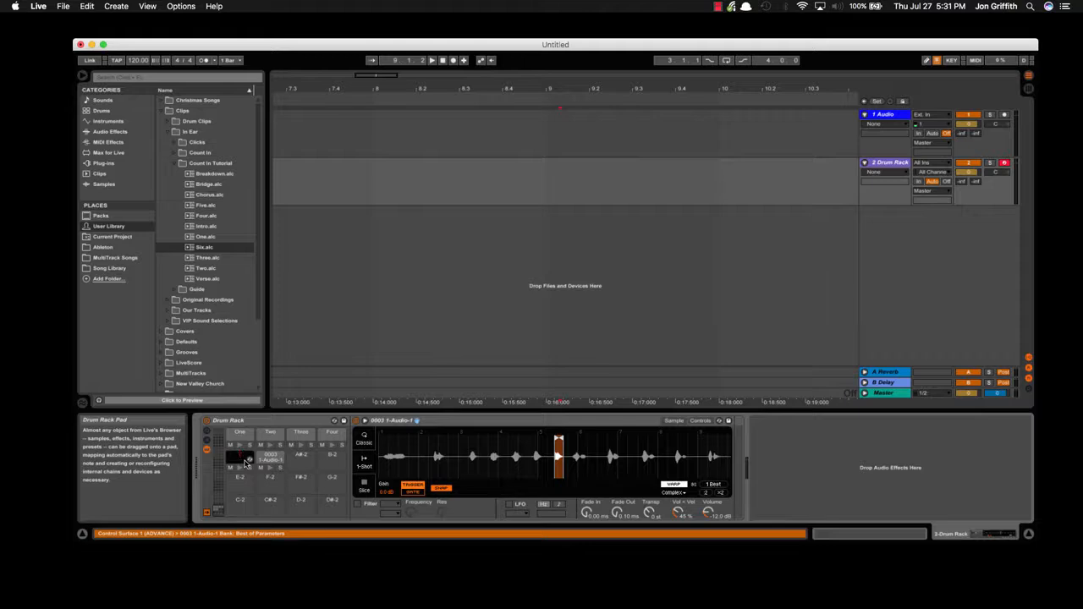
click(265, 461)
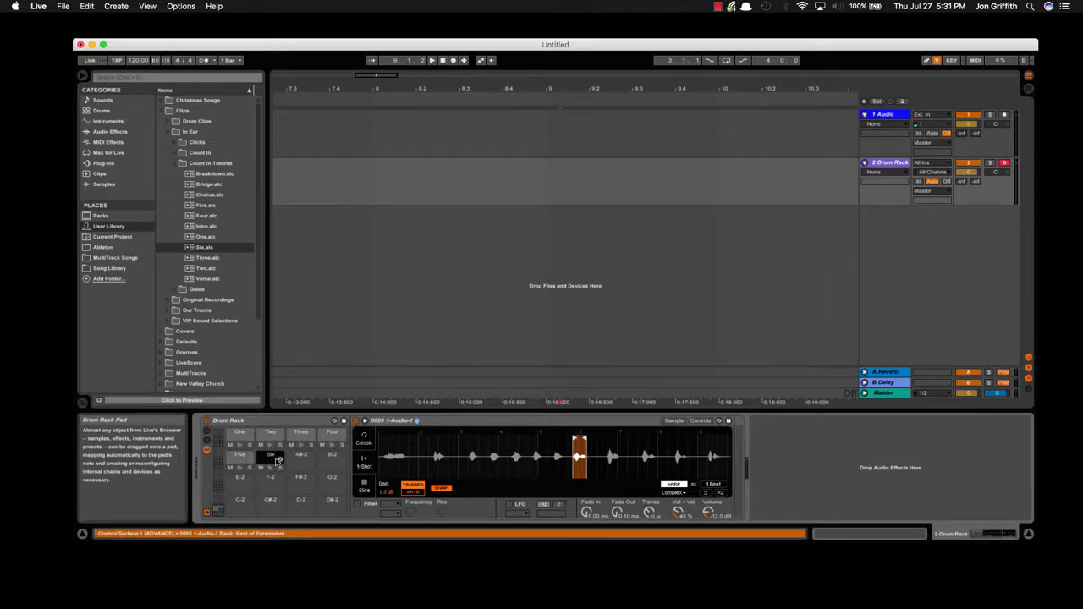
- Load the Intro and Verse clips onto pads E-2 and F-2, and rename the pads Intro and Verse
click(200, 227)
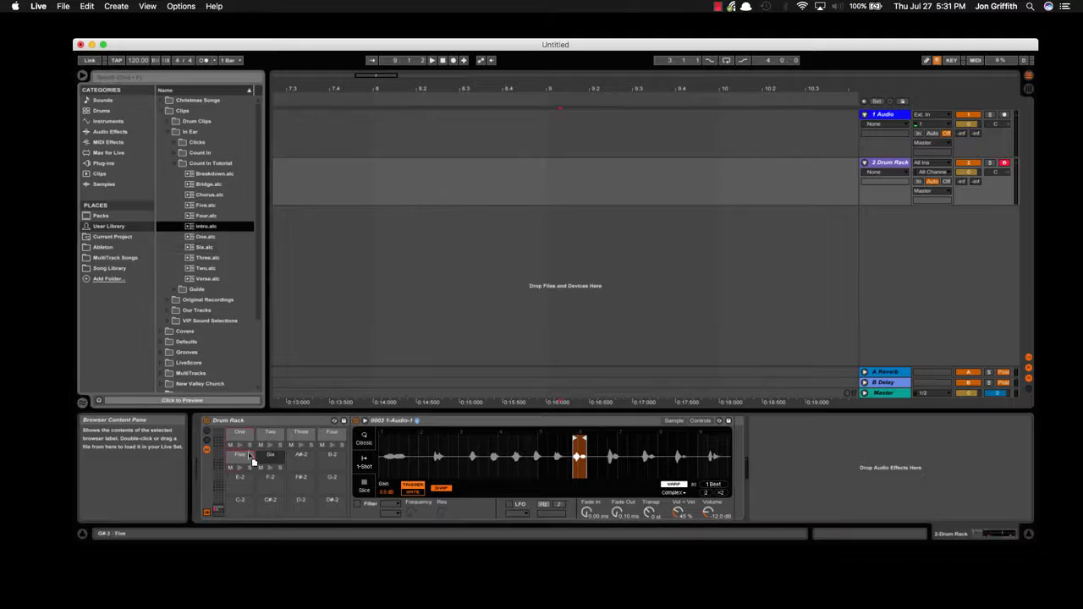
drag(250, 456, 246, 482)
click(244, 482)
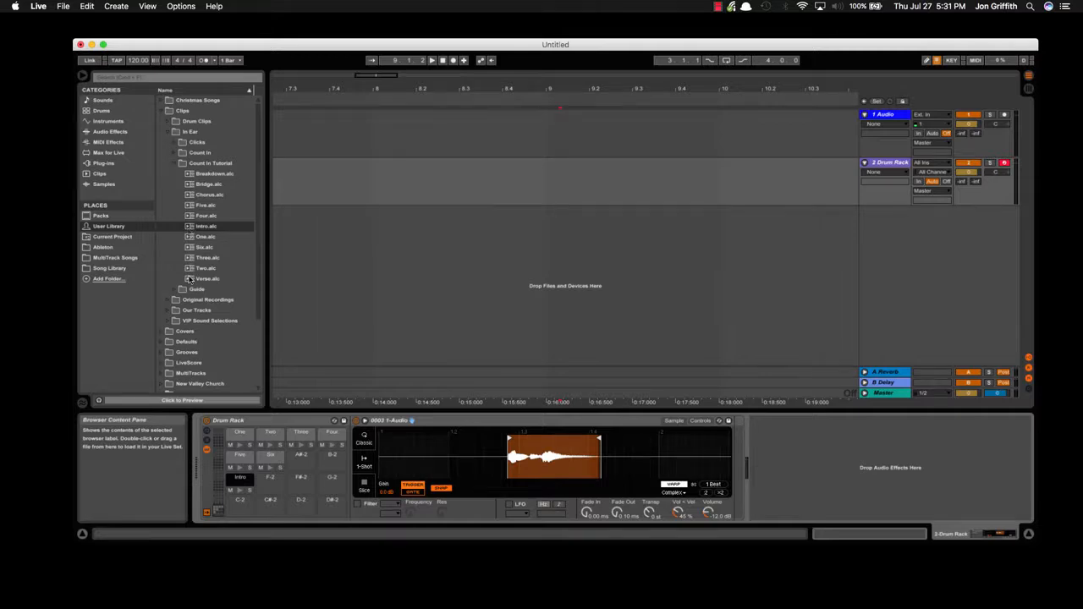
drag(189, 280, 271, 488)
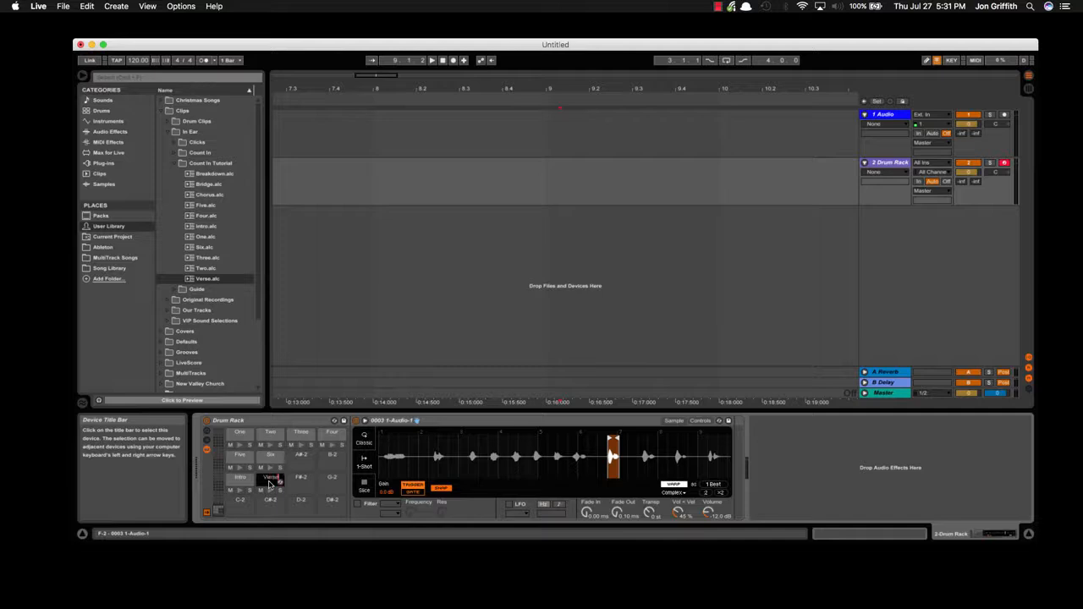
click(294, 461)
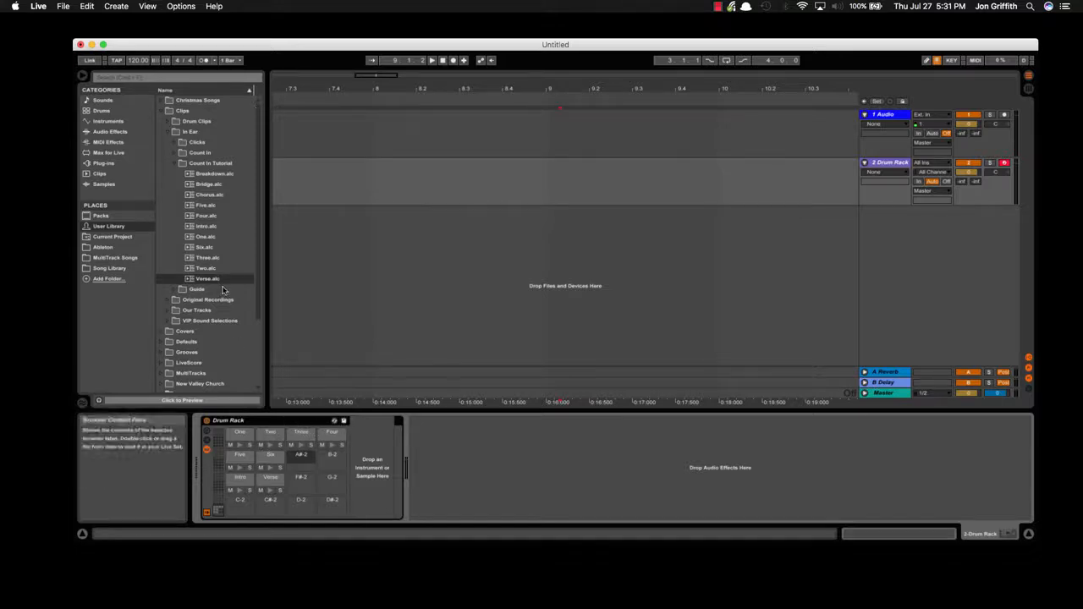
click(176, 283)
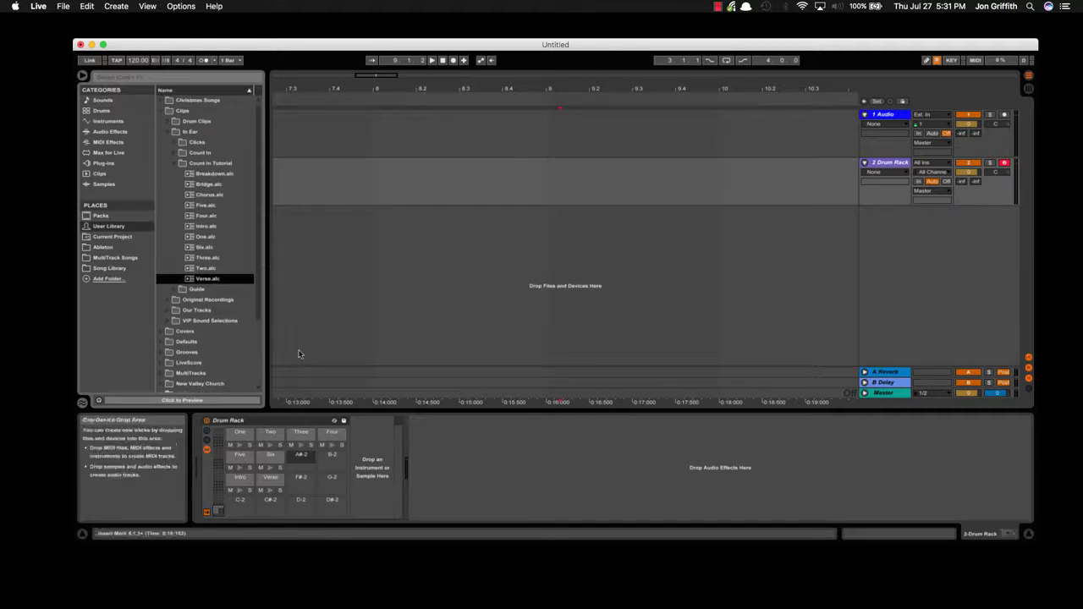
click(293, 422)
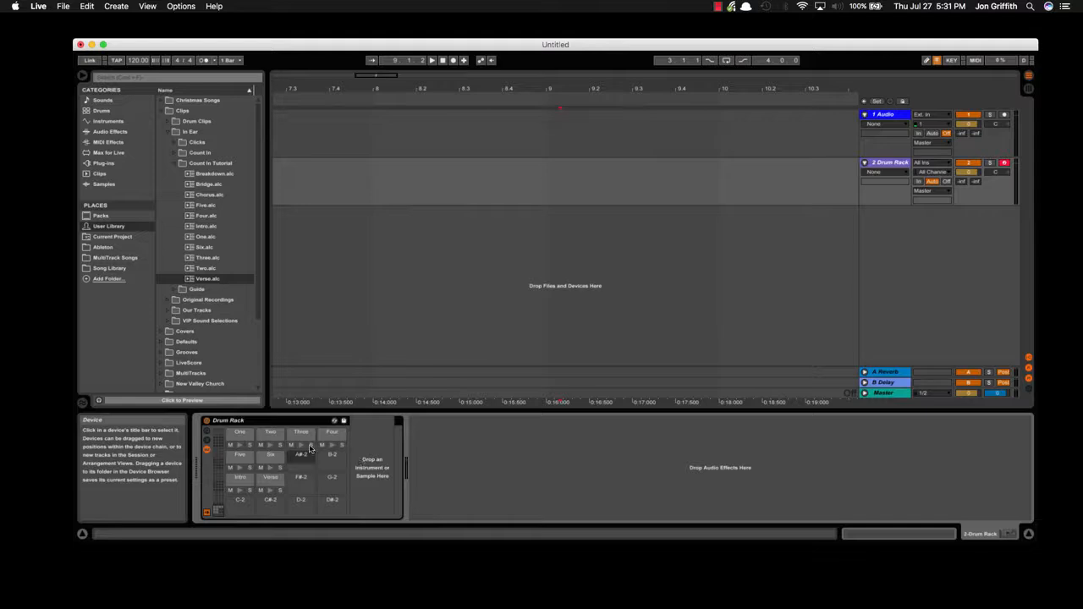
- Show the Drum Rack's chain list and check the options available for the Verse chain
click(207, 440)
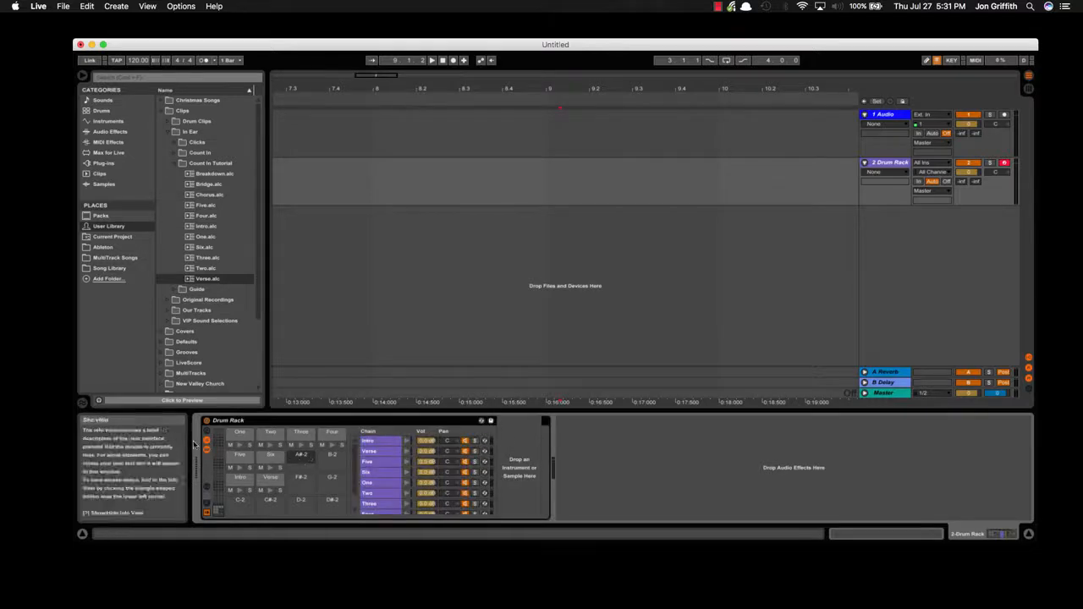
scroll(384, 512, down, 3)
click(384, 507)
scroll(386, 486, up, 3)
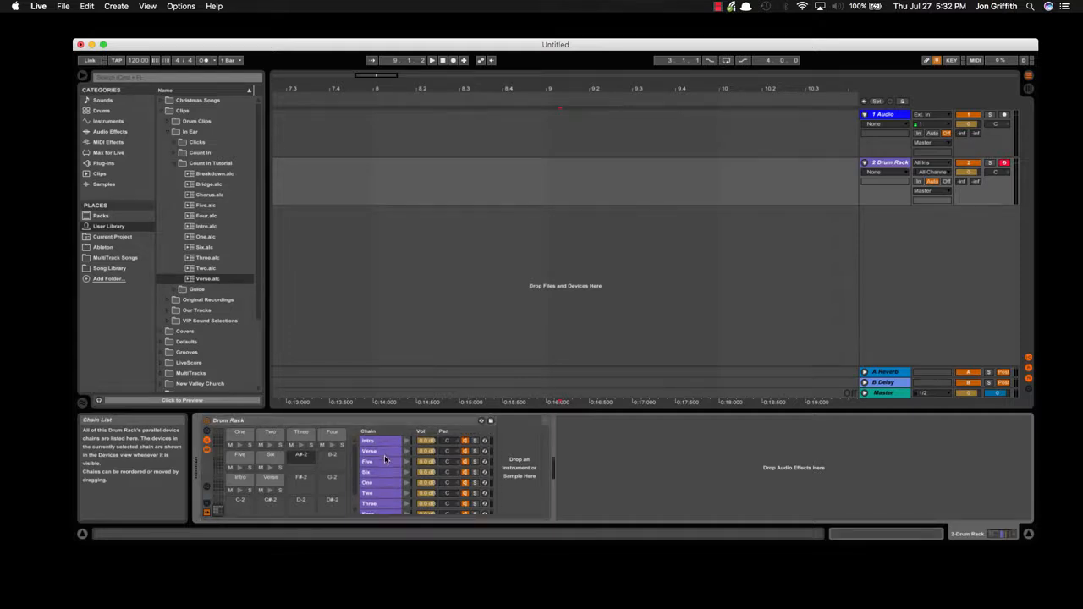
right_click(384, 455)
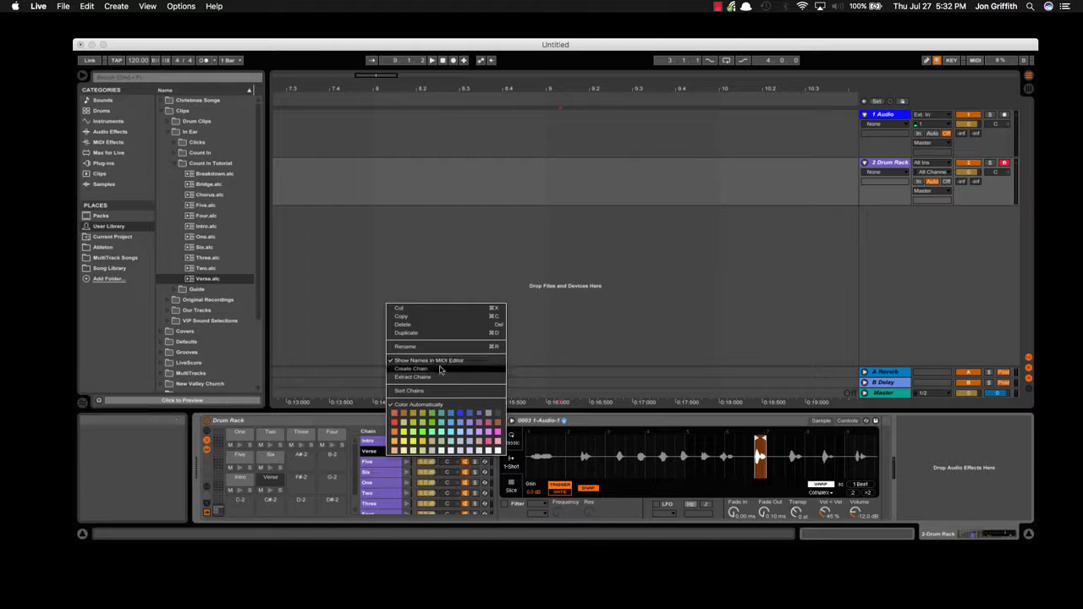
click(328, 322)
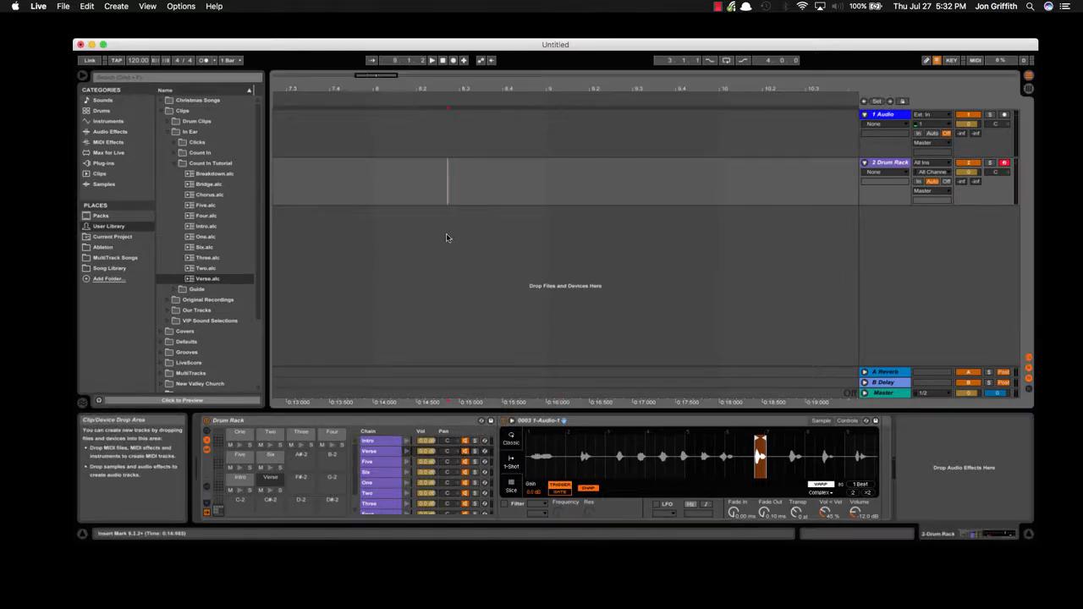
- Insert an empty MIDI clip in the Drum Rack track's first Session View slot and set its fixed grid to 1/4
key(Tab)
click(365, 100)
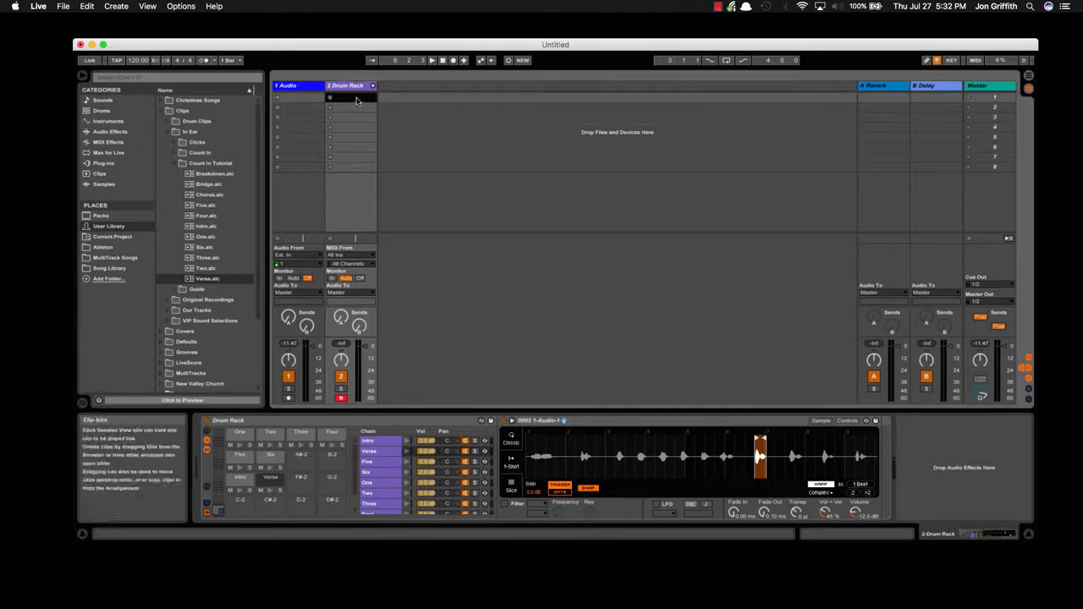
right_click(364, 100)
click(385, 112)
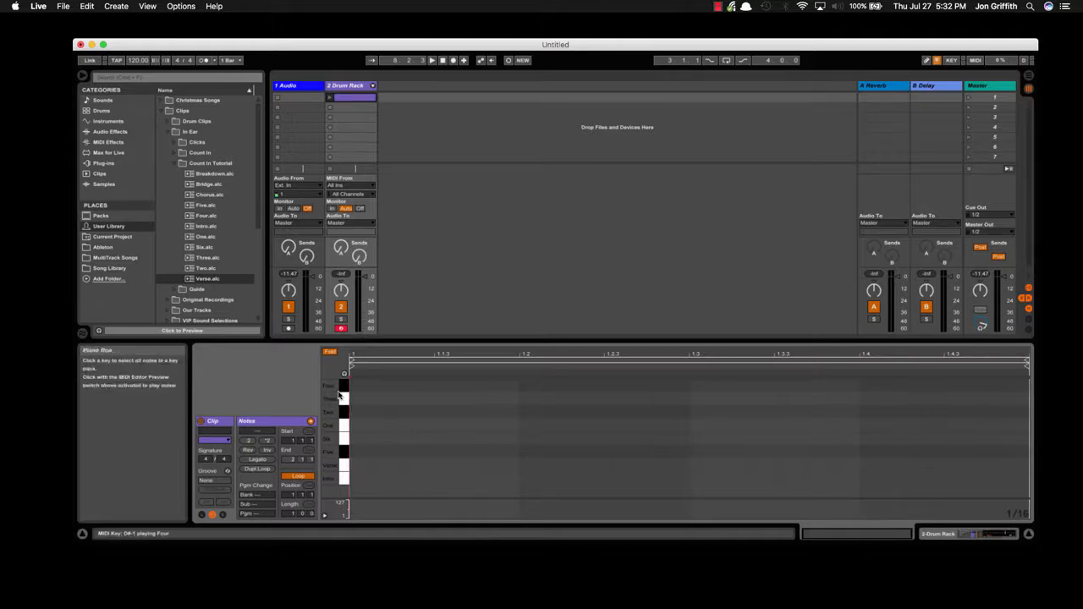
right_click(449, 396)
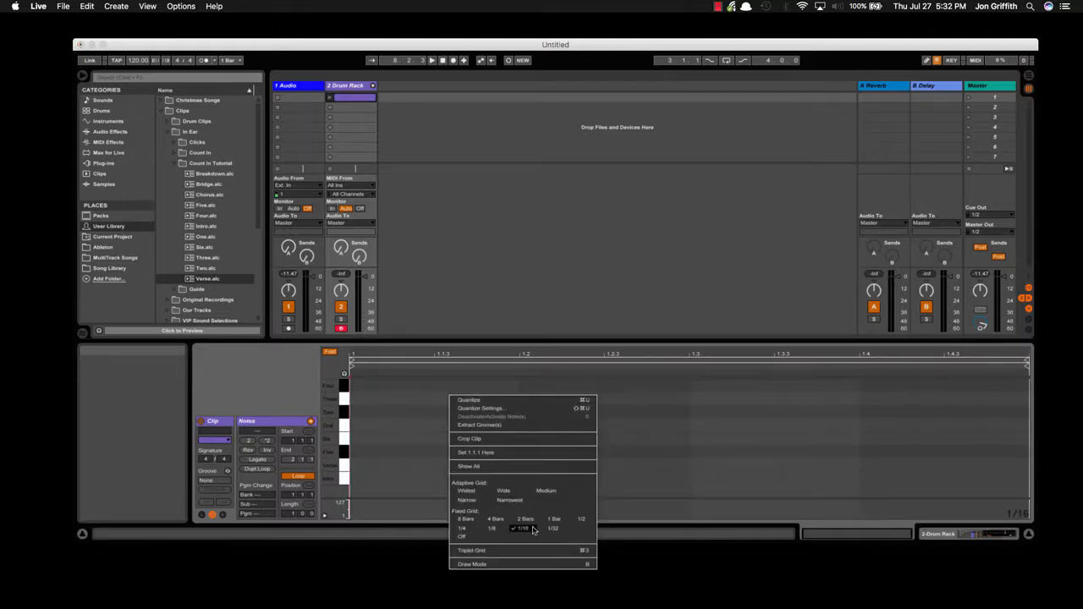
click(482, 531)
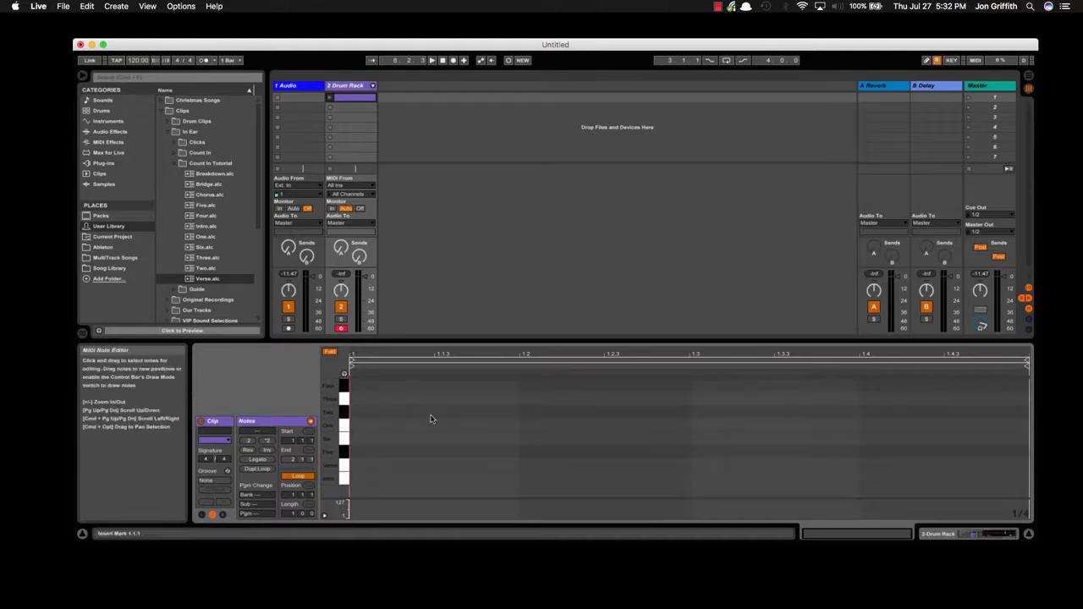
- Audition the Three, Two, One, Six, Five, Verse and Intro keys in the clip's piano roll with note preview on
click(344, 399)
click(344, 411)
click(343, 426)
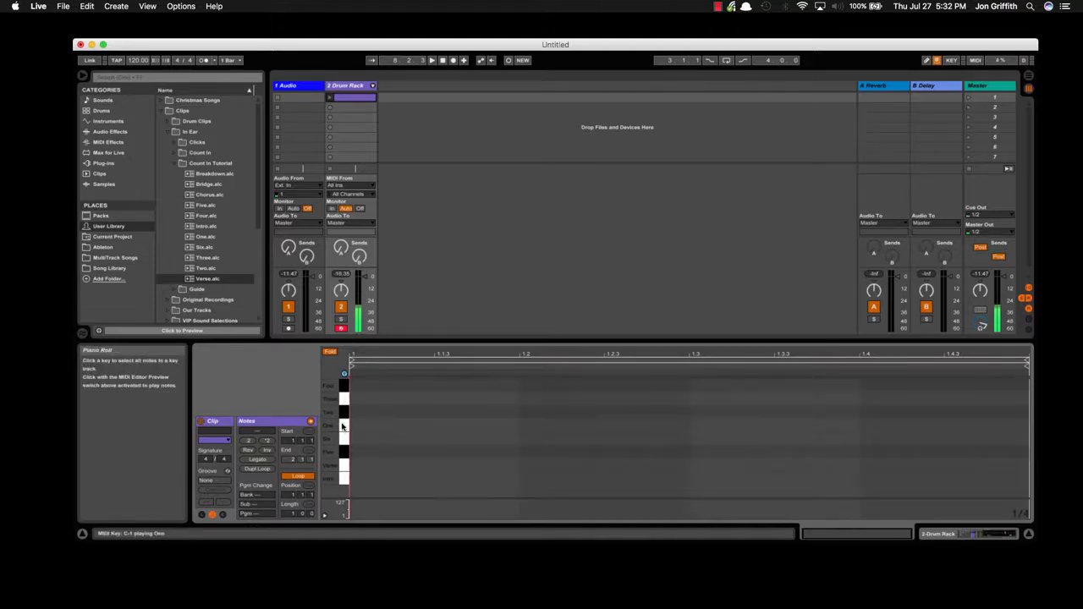
click(343, 439)
click(342, 450)
click(341, 465)
click(343, 478)
- Turn on Draw Mode, draw a Four note on the clip's first beat, and extend the clip's loop length to 8 bars
key(b)
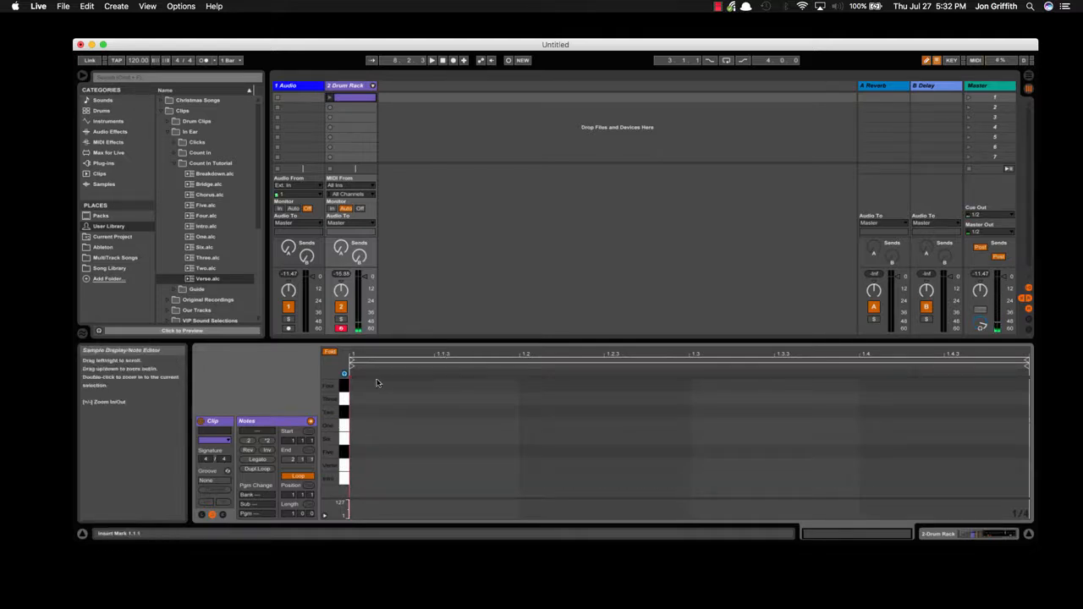
click(367, 385)
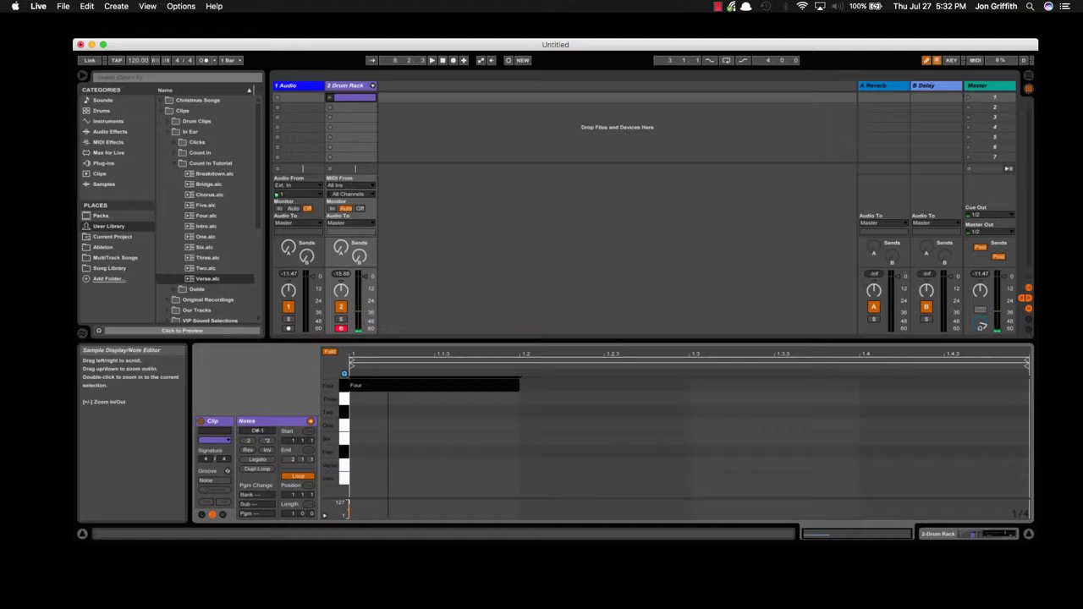
click(292, 460)
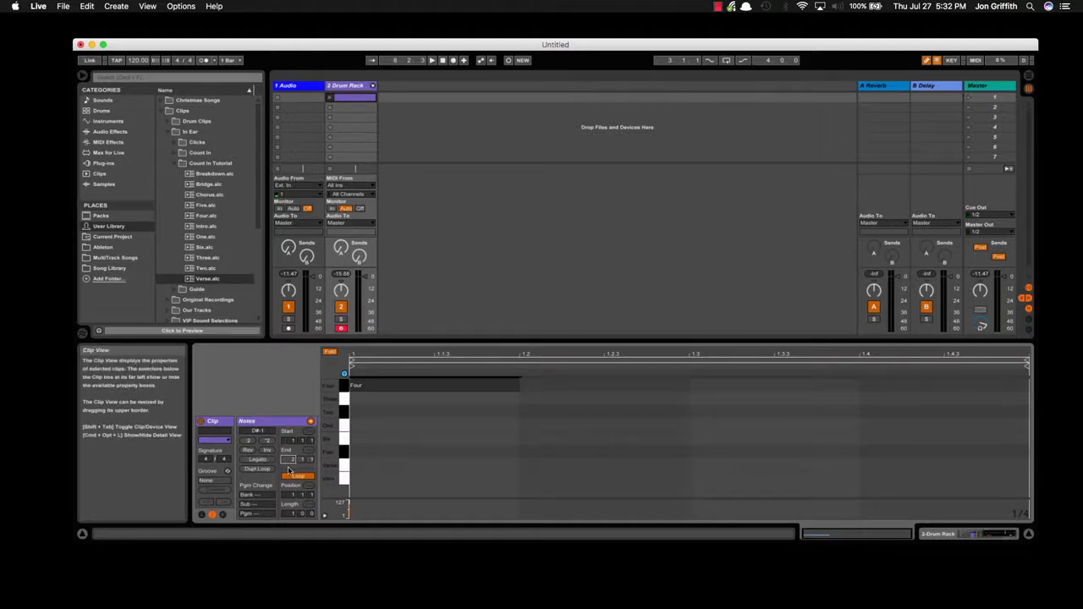
click(288, 513)
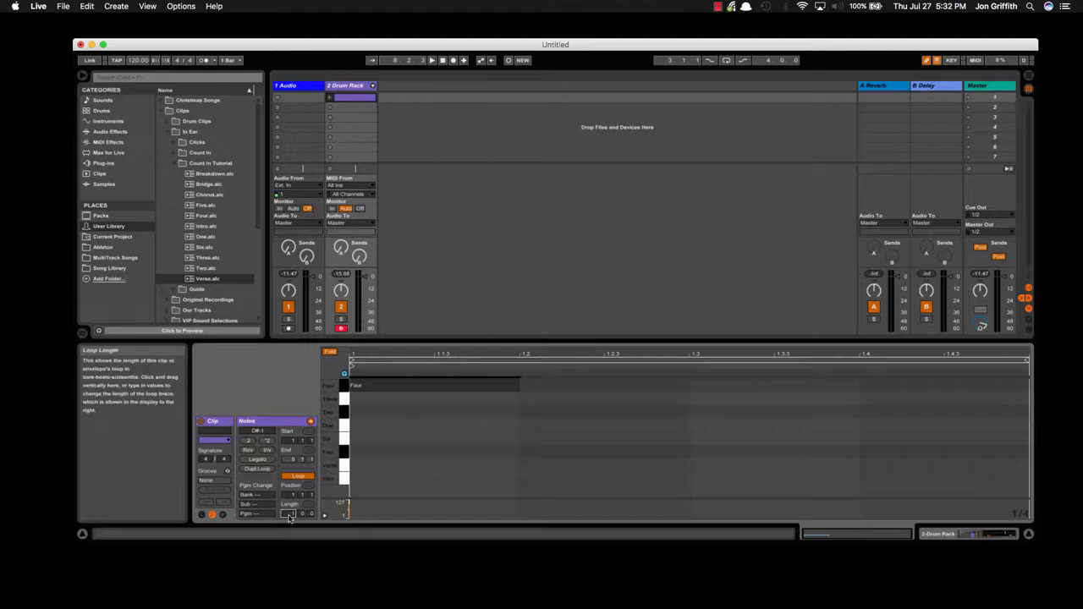
text(8)
key(Return)
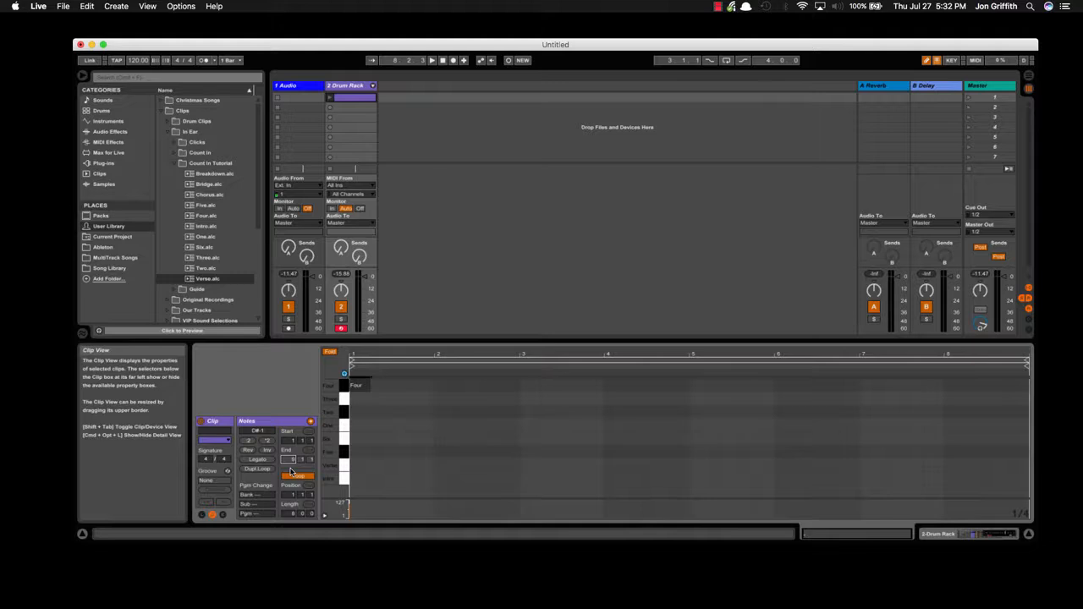
- Shorten the clip's loop length to 2 bars so it ends at bar 3
click(293, 514)
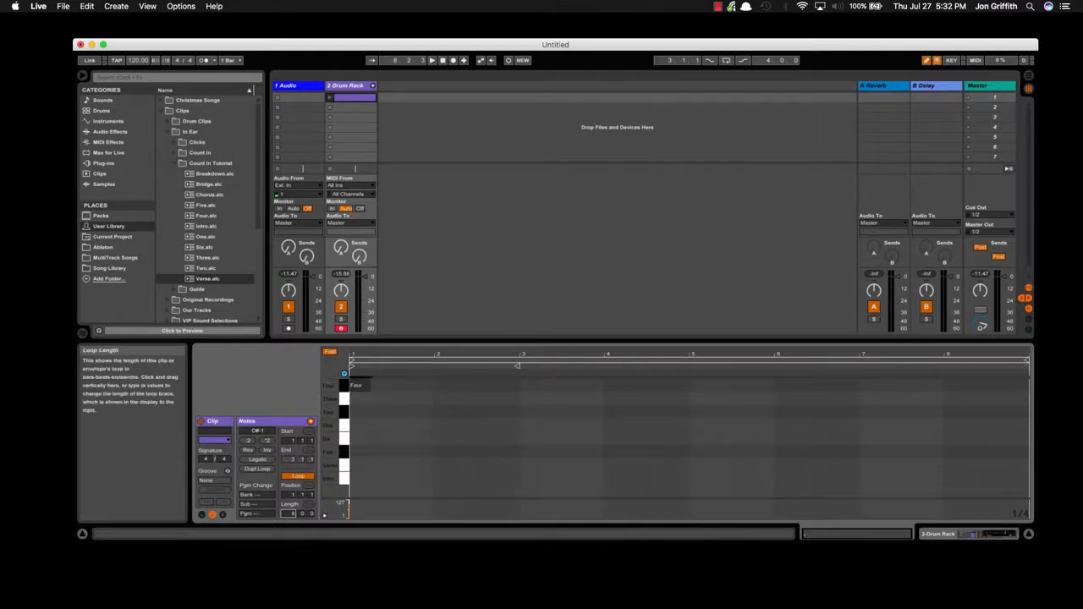
text(2)
key(Return)
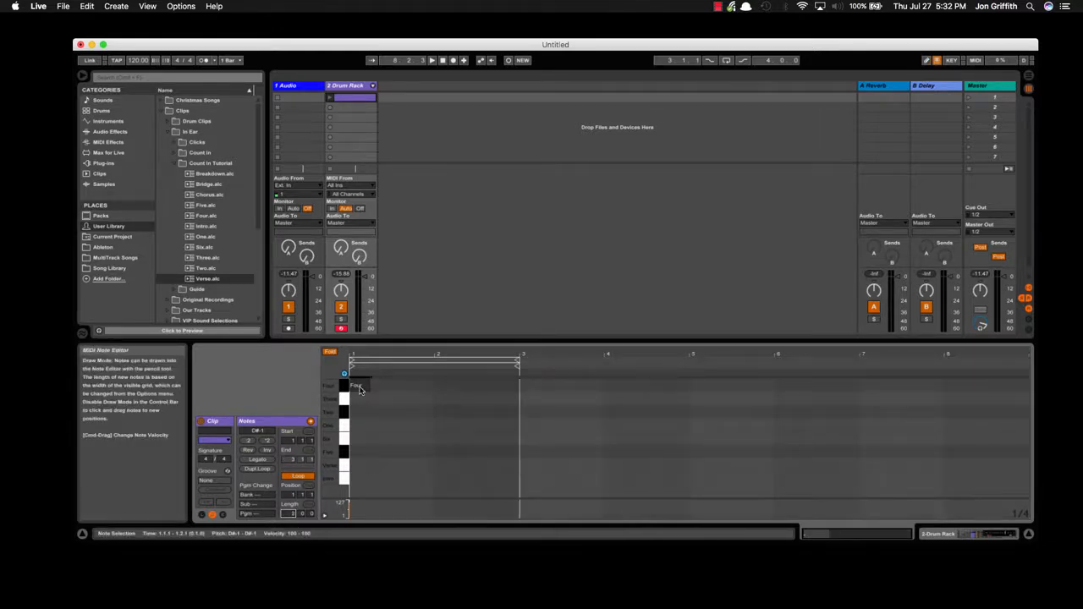
- Delete the Four note at 1.1 and draw One at 1.1, Two at 1.3, and One, Two, Three, Four on bar 2's beats
click(359, 388)
key(b)
click(359, 387)
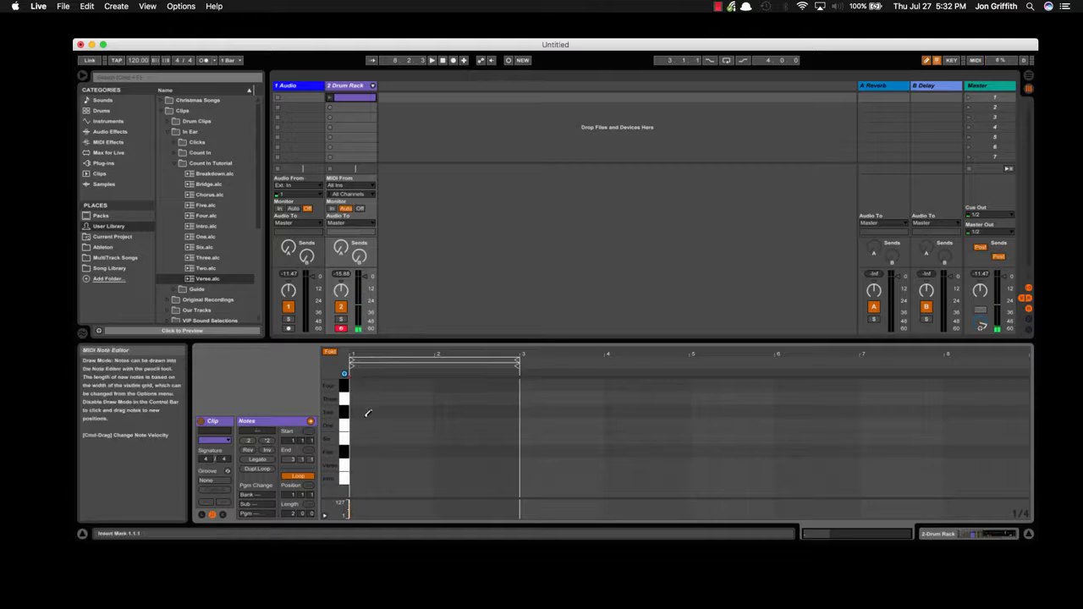
click(362, 423)
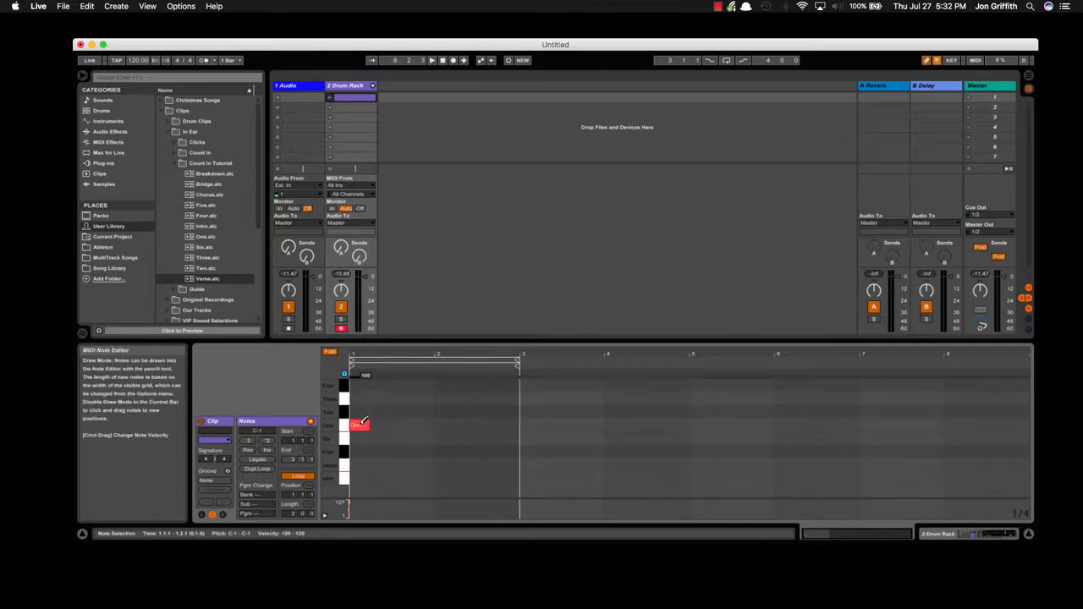
click(402, 412)
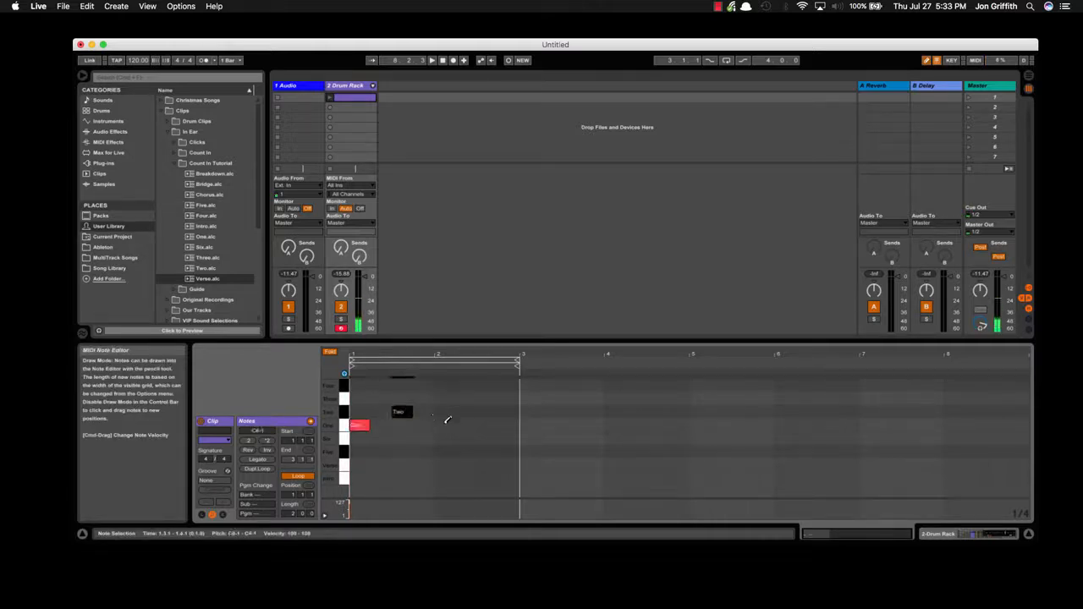
click(445, 423)
click(465, 412)
click(487, 399)
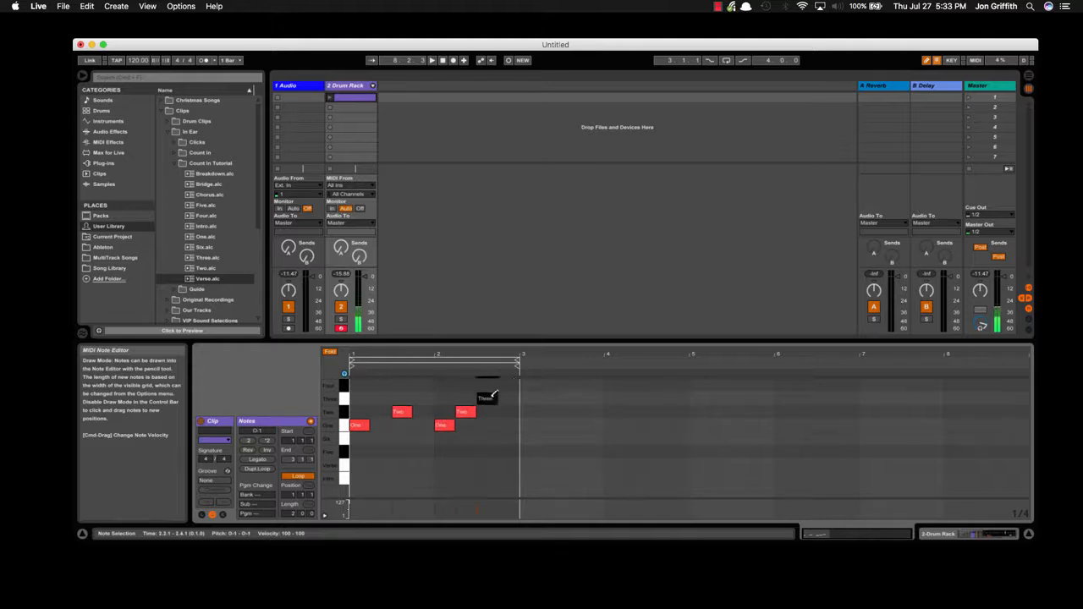
click(507, 385)
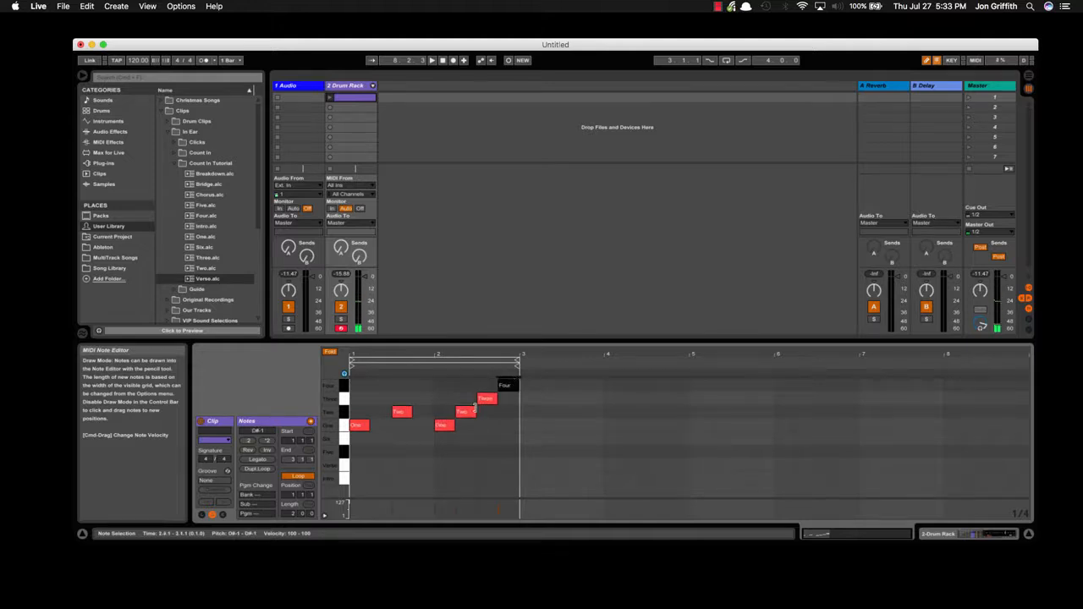
- Play back the count-in clip, turn off its loop, and play it once more before stopping
click(339, 100)
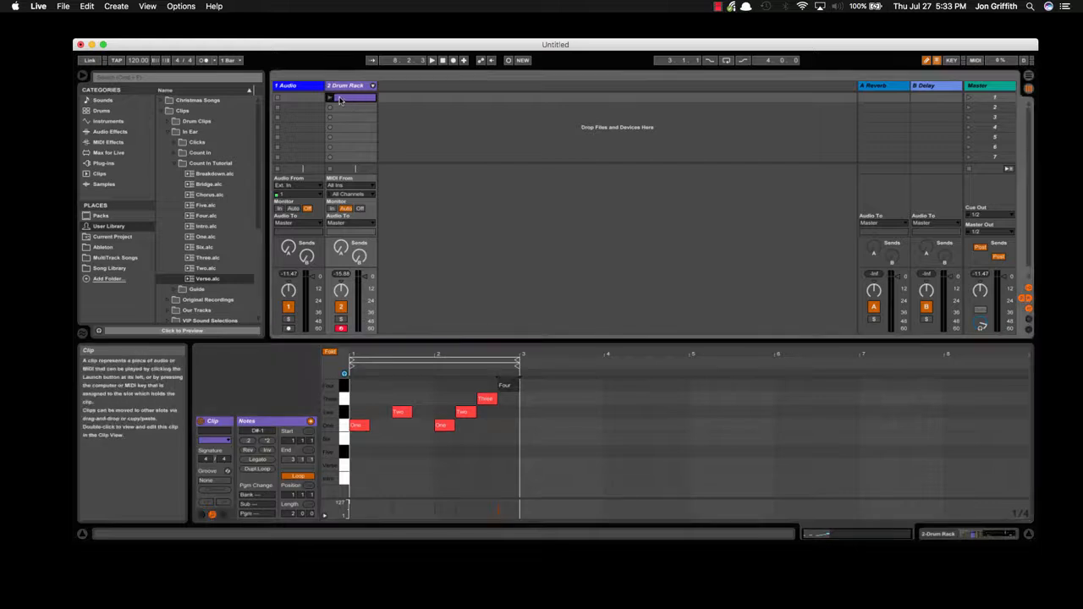
click(330, 98)
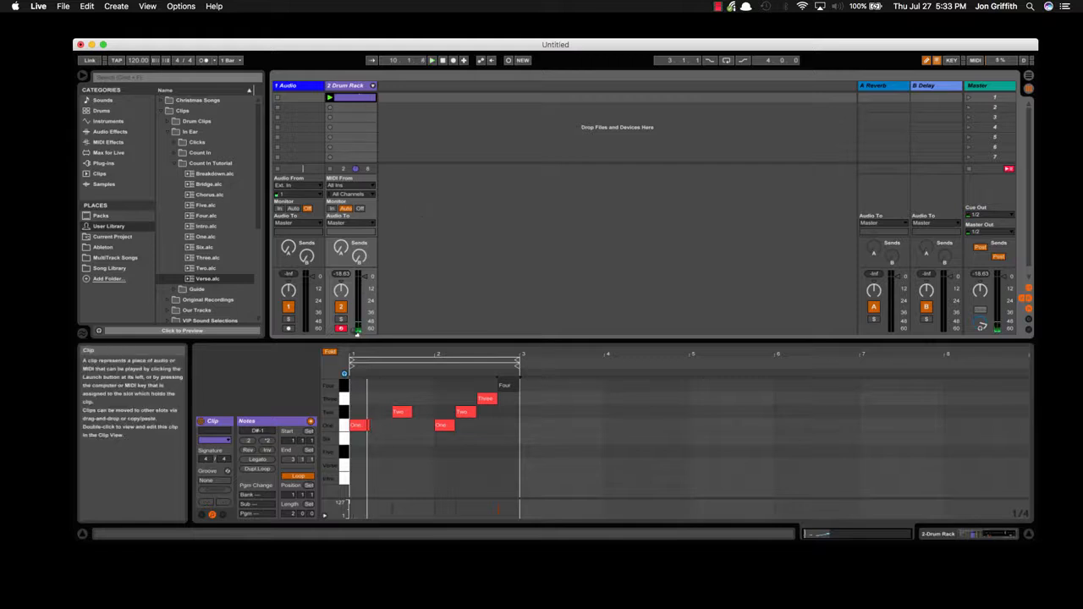
key(space)
click(297, 476)
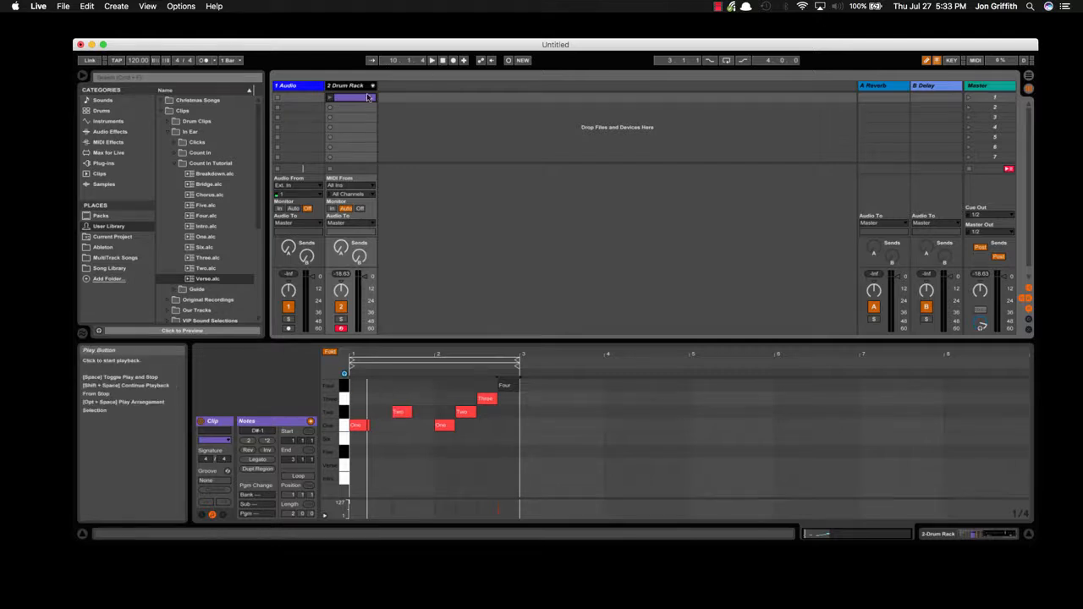
click(329, 97)
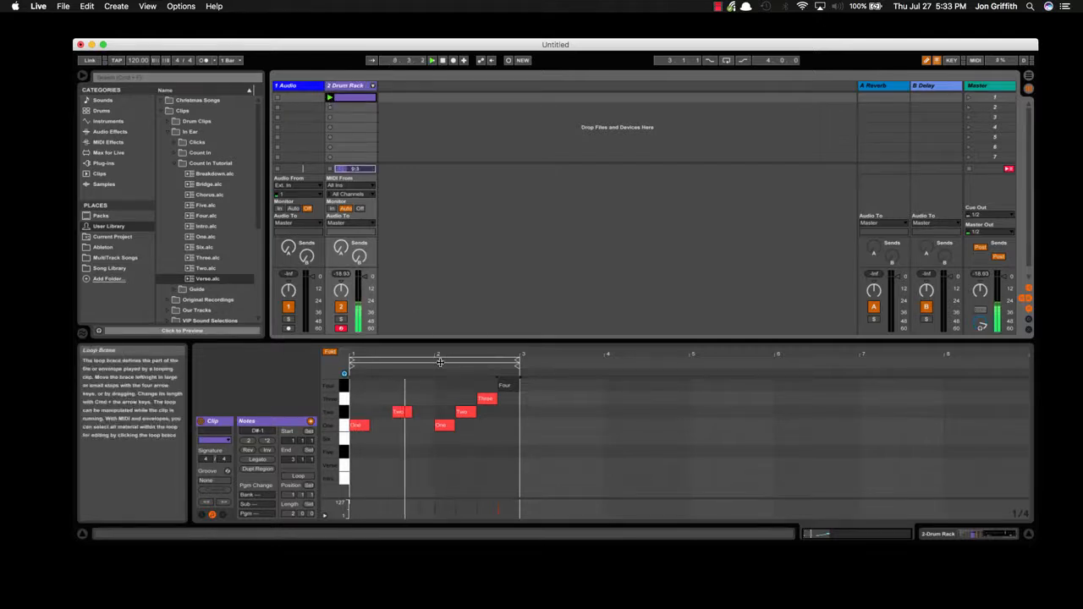
key(space)
- Replace the One note at the start of bar 2 with an Intro note and play back the clip
double_click(449, 422)
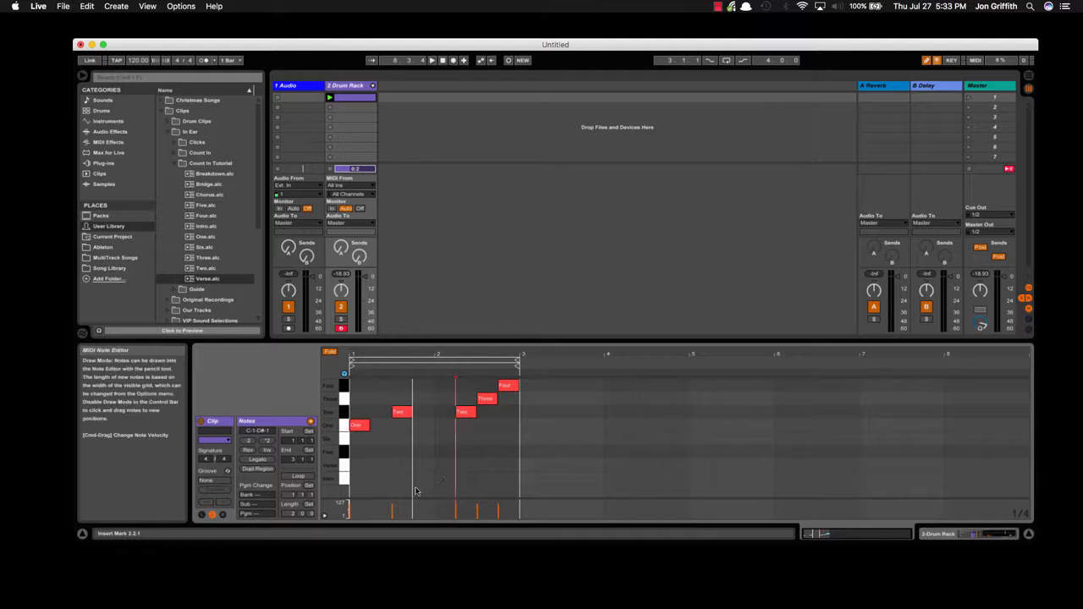
double_click(441, 478)
key(space)
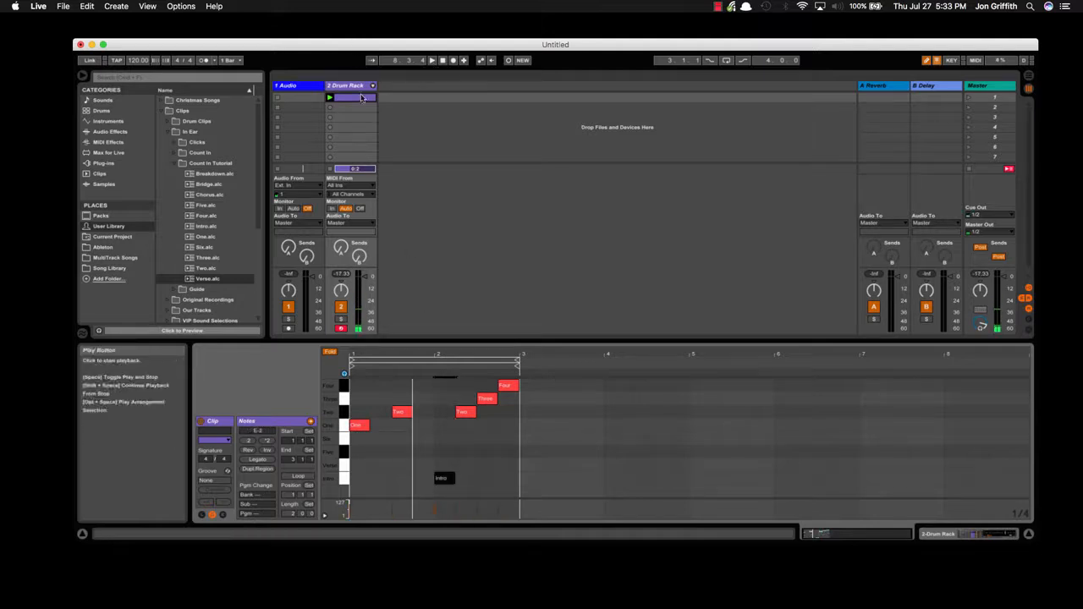
click(330, 97)
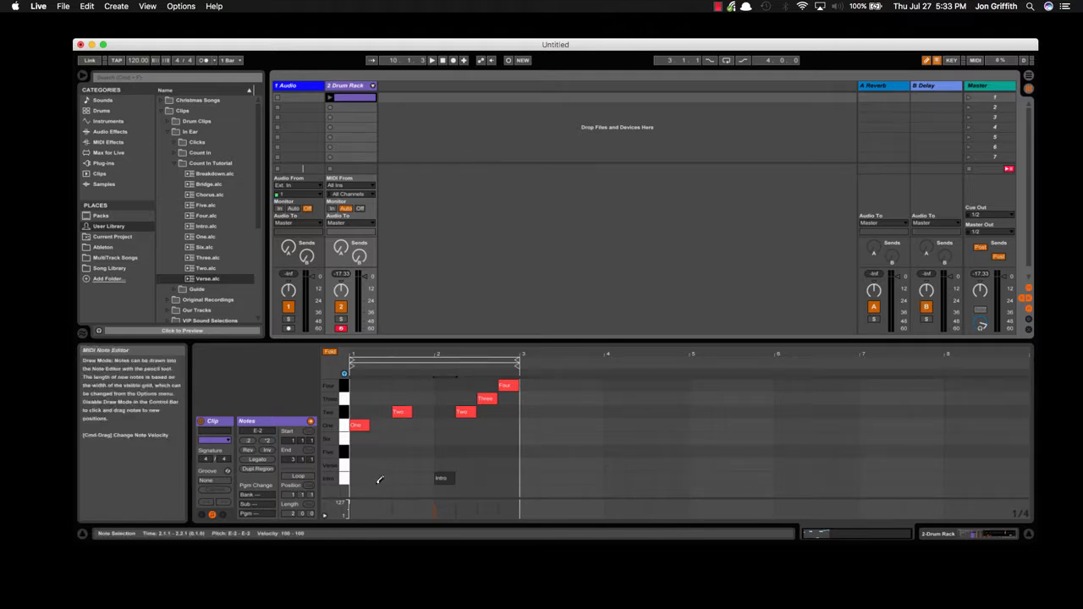
click(432, 479)
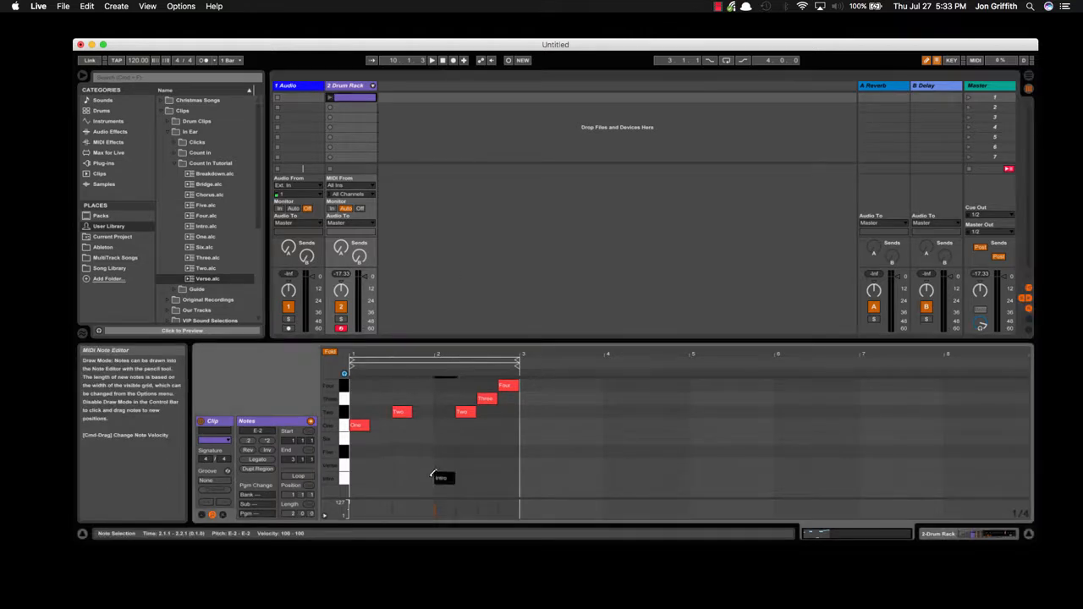
click(342, 463)
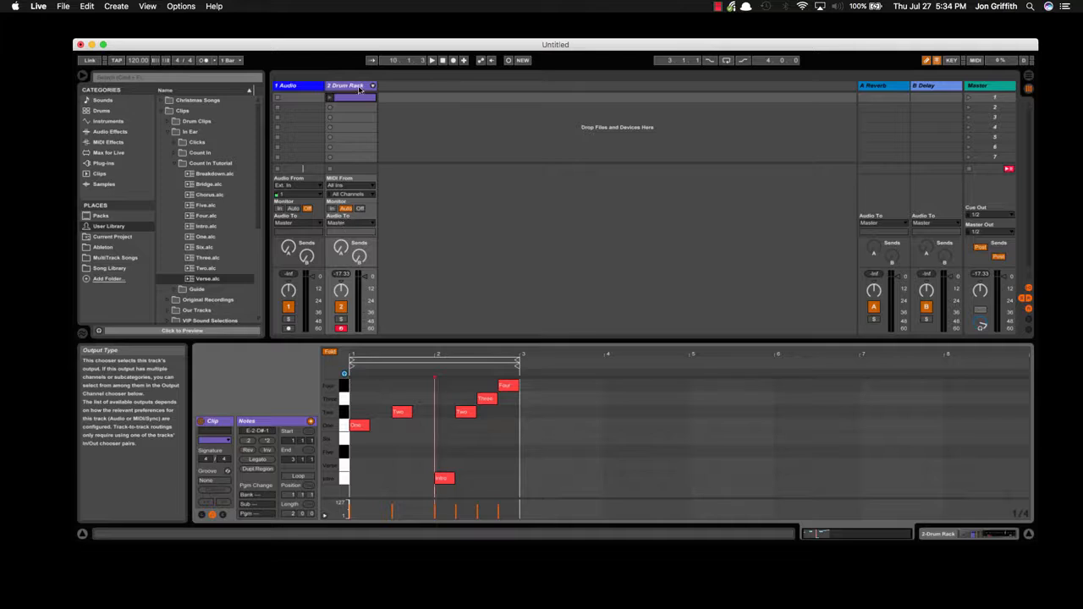
- Route the Drum Rack track's audio to Ext. Out, try output channel 3, and set the channel to 1/2
click(351, 223)
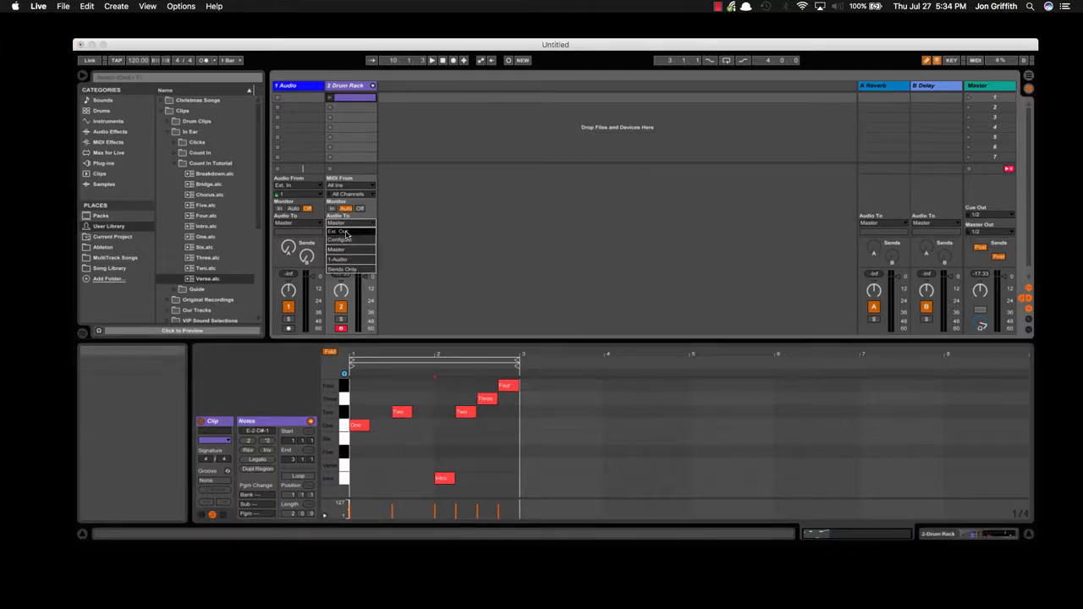
click(346, 234)
click(346, 233)
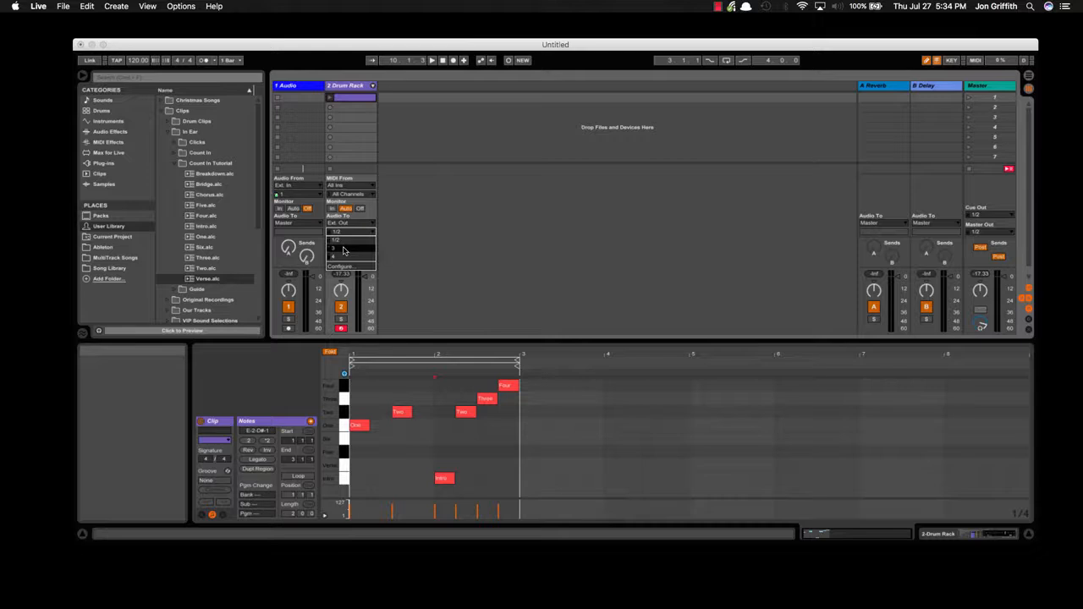
click(343, 249)
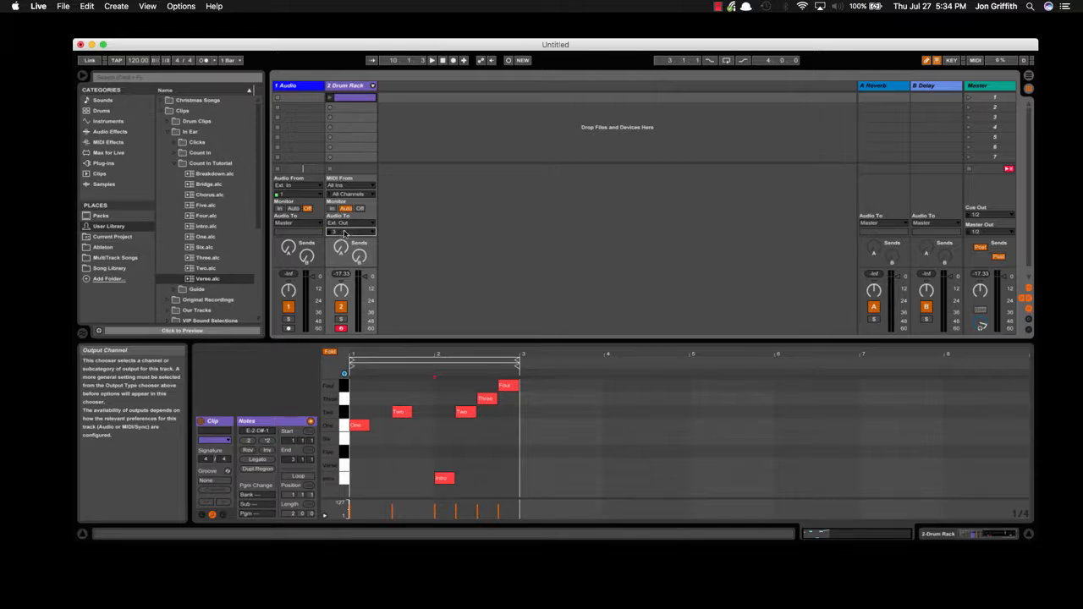
click(344, 224)
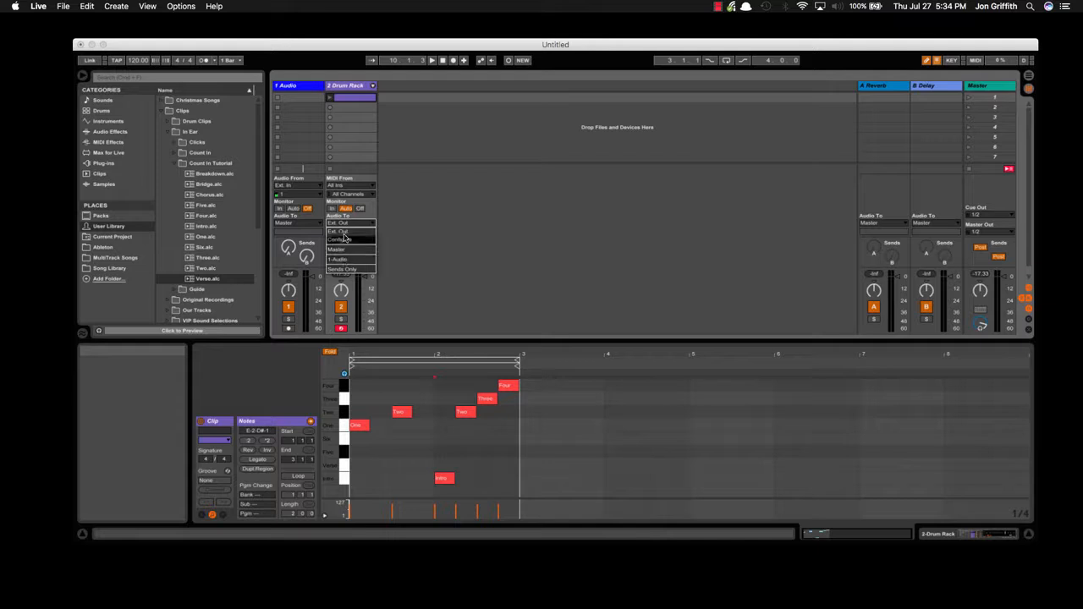
click(347, 236)
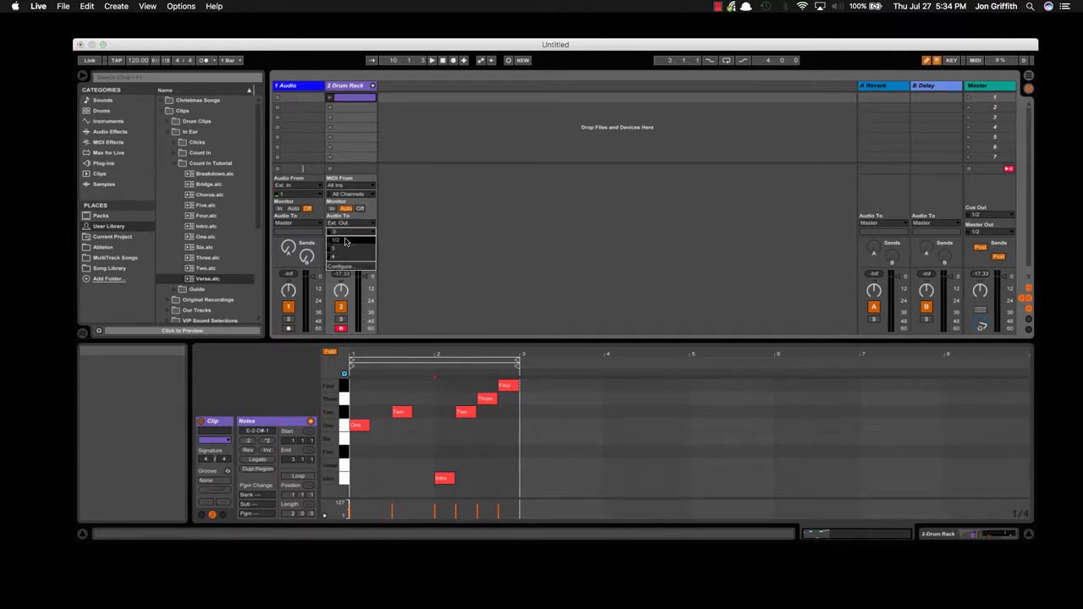
- Check which hardware outputs are enabled in the audio preferences' Output Config and accept the configuration
click(347, 223)
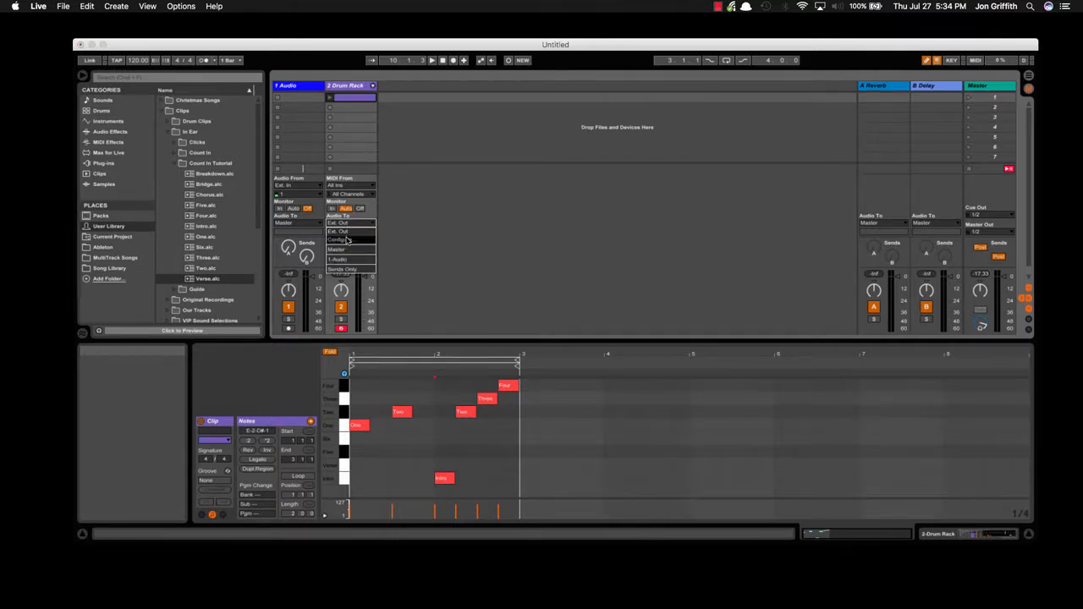
click(347, 242)
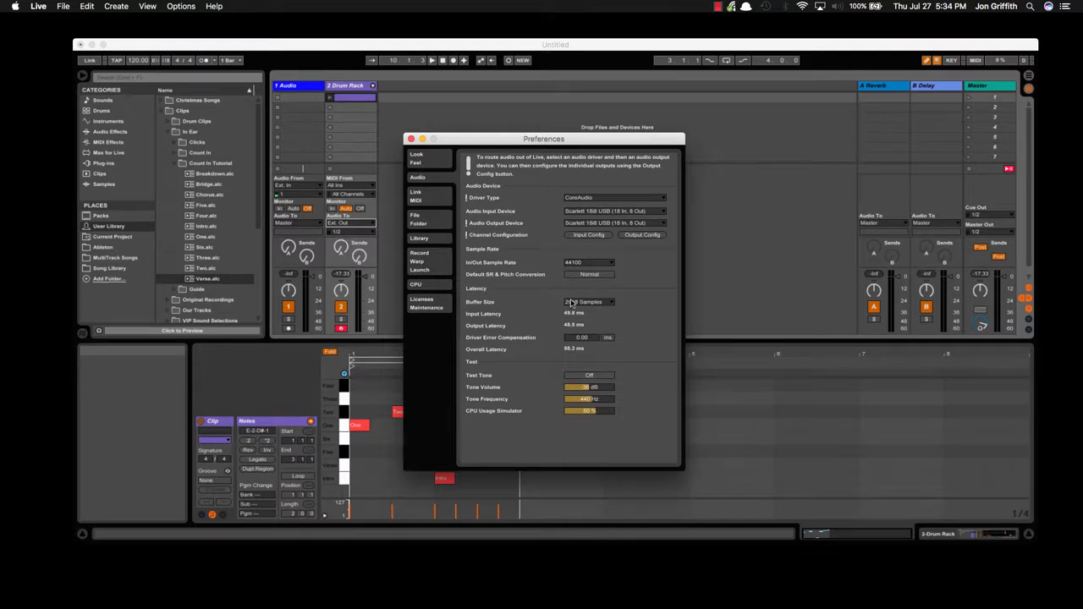
click(641, 234)
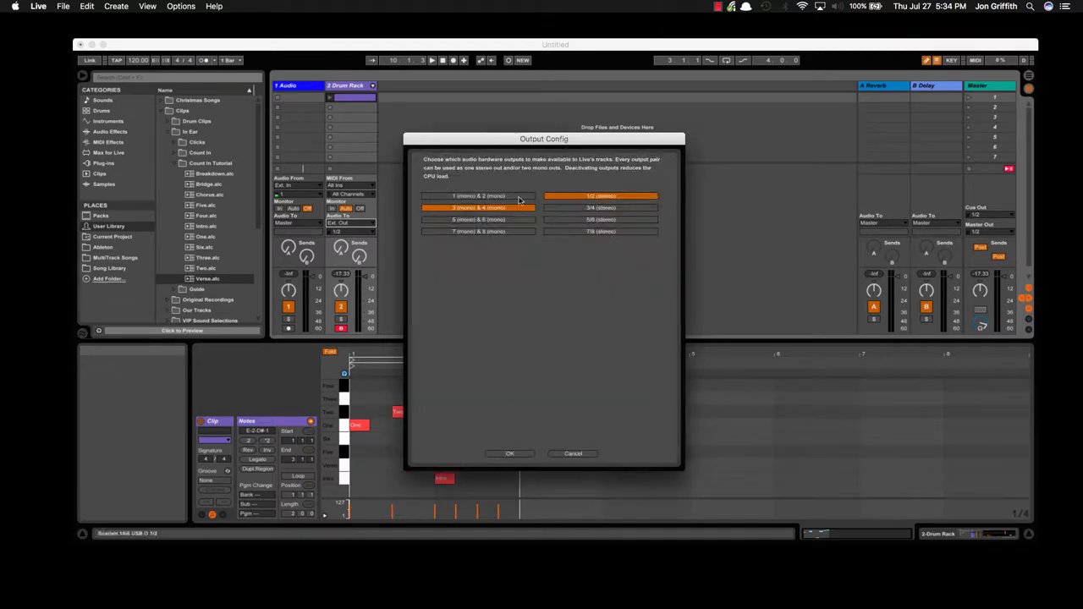
click(518, 455)
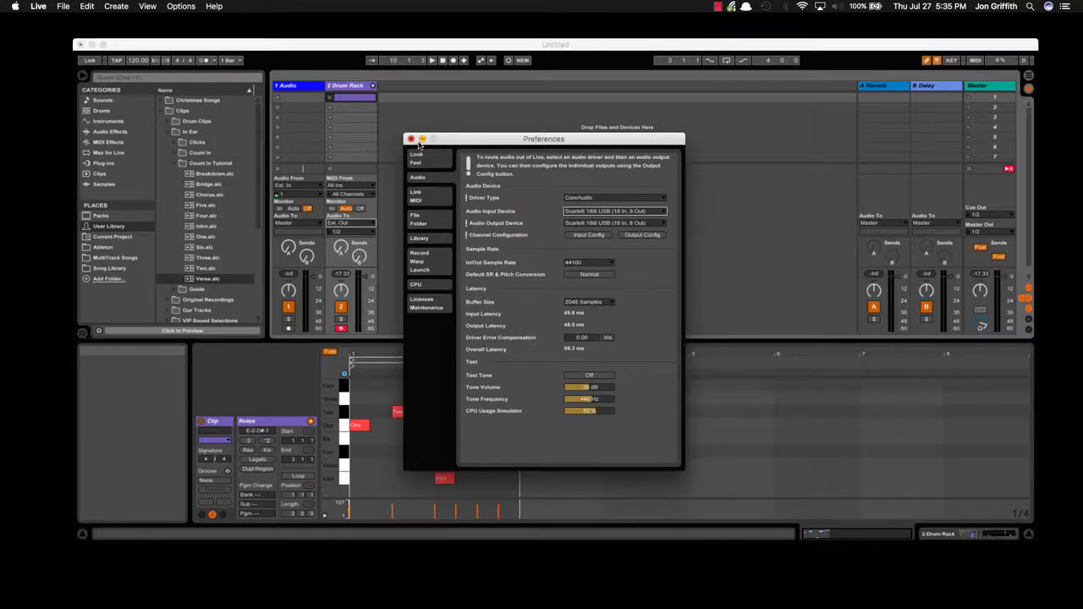
- Close the preferences and route the Drum Rack track's external output to mono channel 2
click(413, 141)
click(344, 224)
click(398, 224)
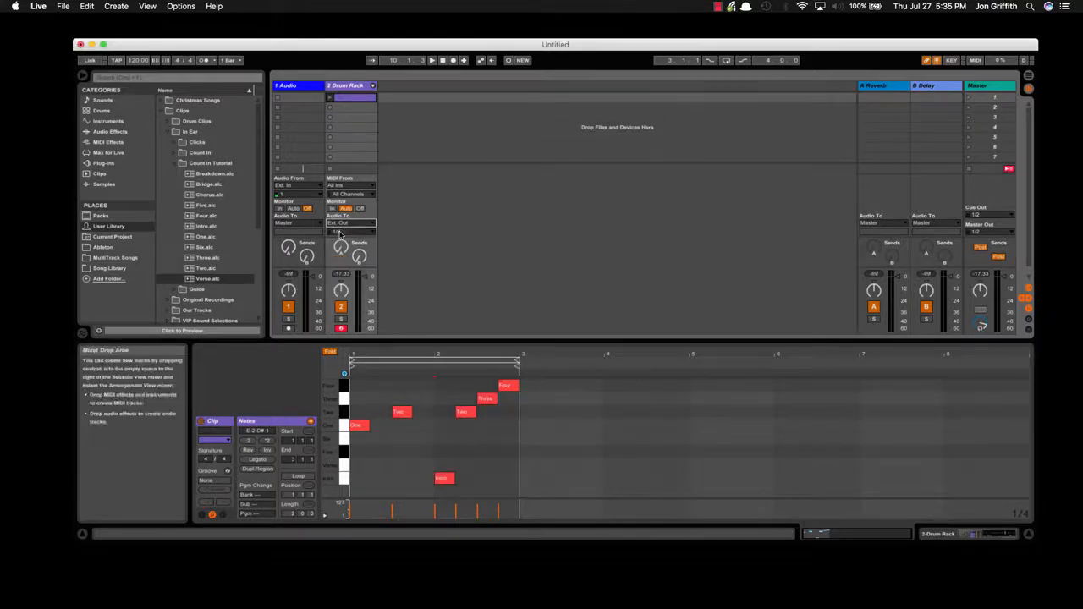
click(339, 232)
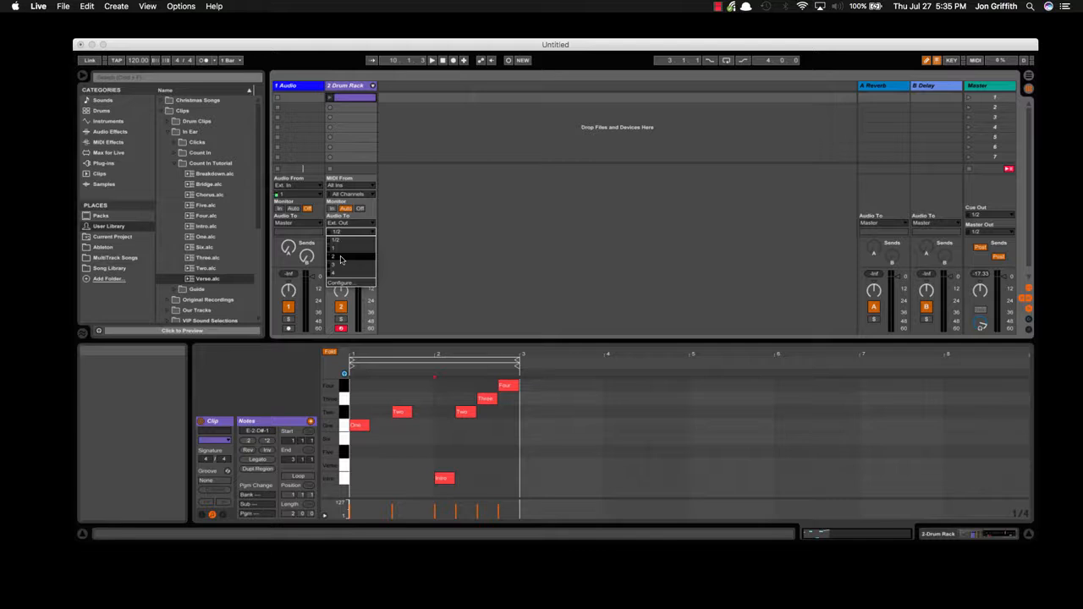
click(341, 259)
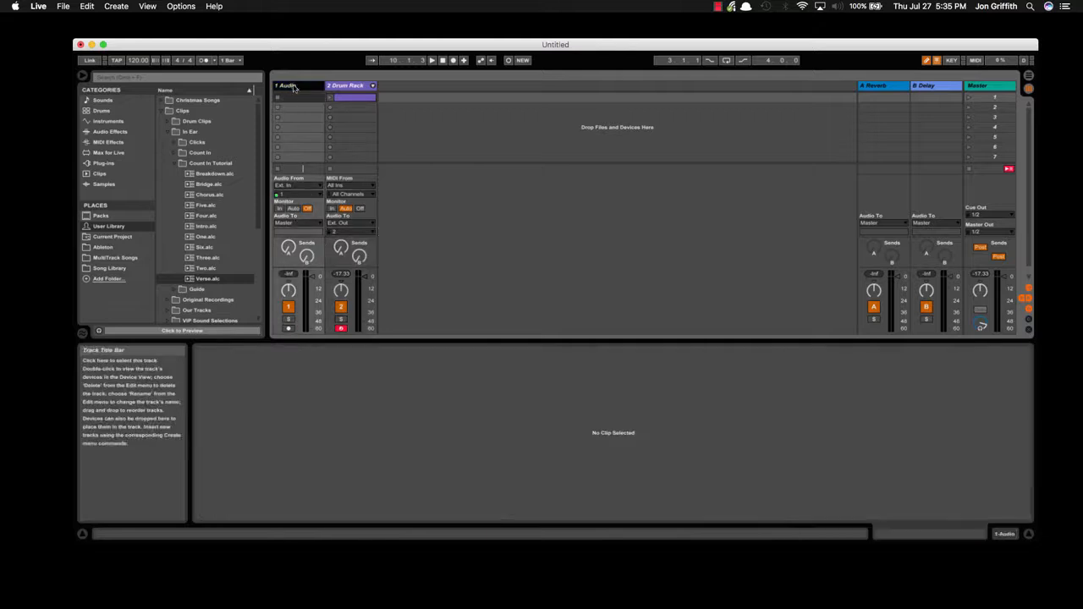
- Route the Audio track's output to Ext. Out on mono channel 1
click(292, 88)
click(292, 222)
click(291, 231)
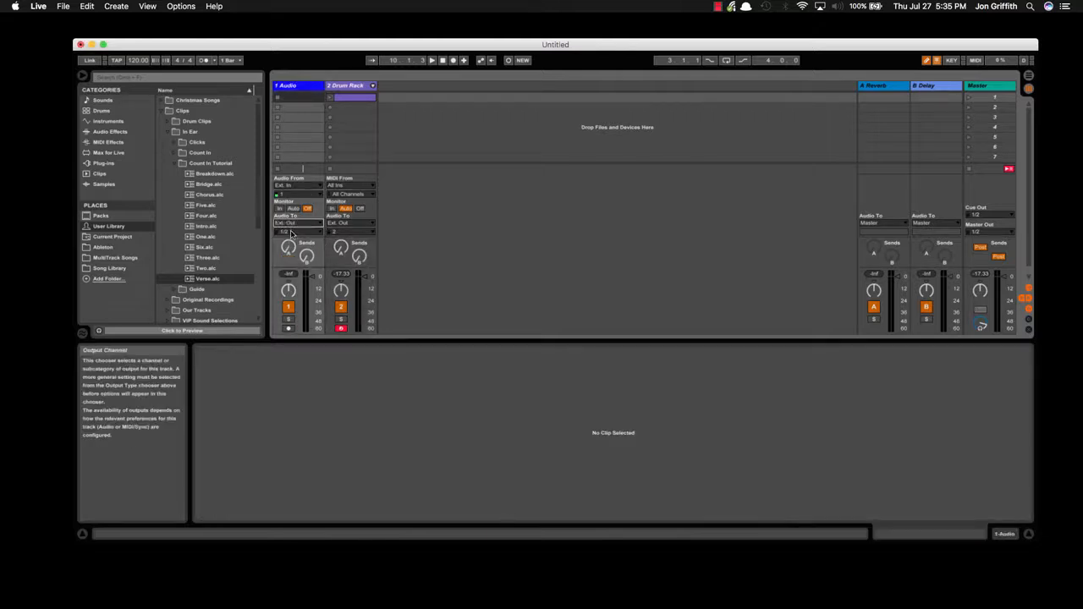
click(291, 232)
click(289, 248)
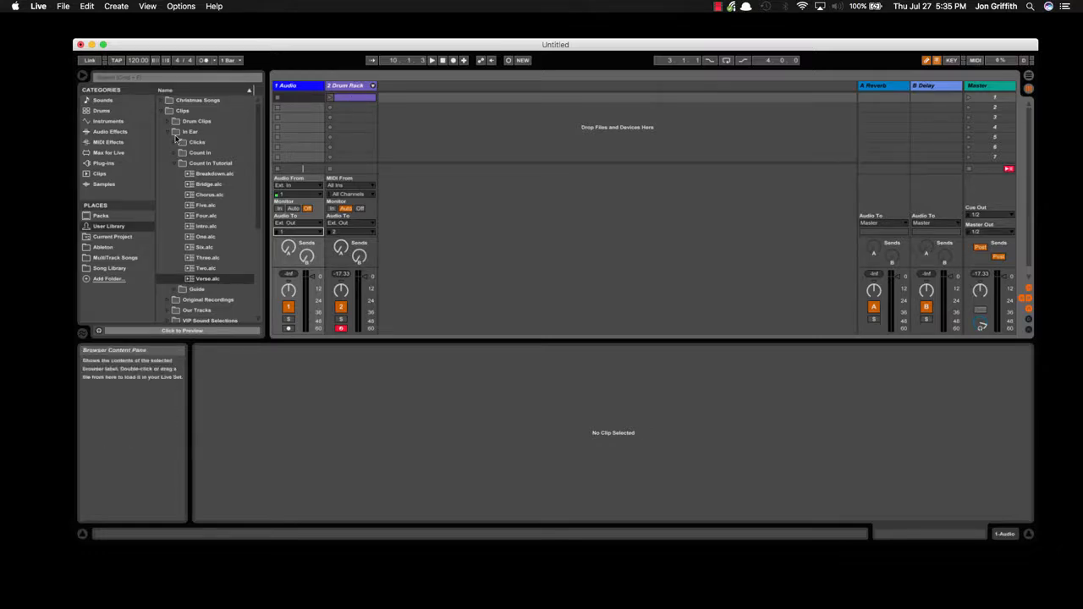
- Display the notes of the Drum Rack track's count-in clip, and unfold and refold the rack's chain mixer
click(351, 96)
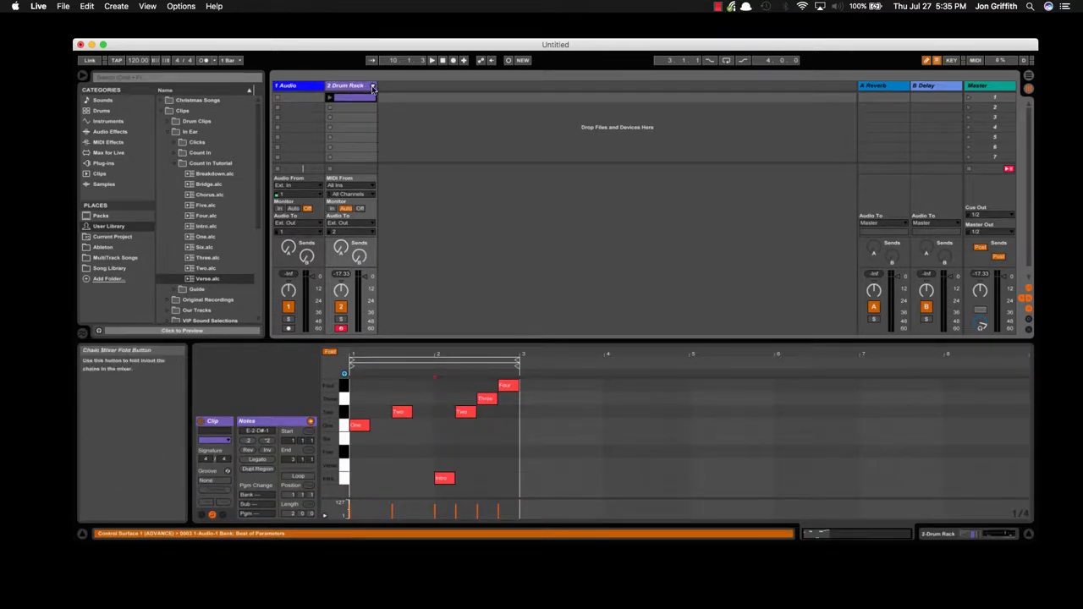
click(373, 87)
click(372, 87)
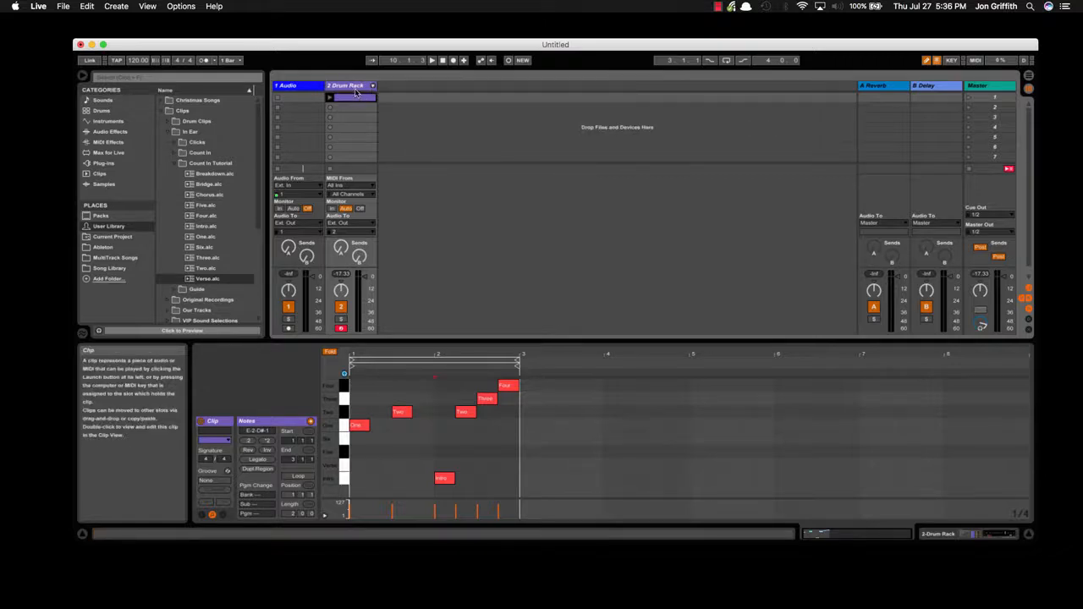